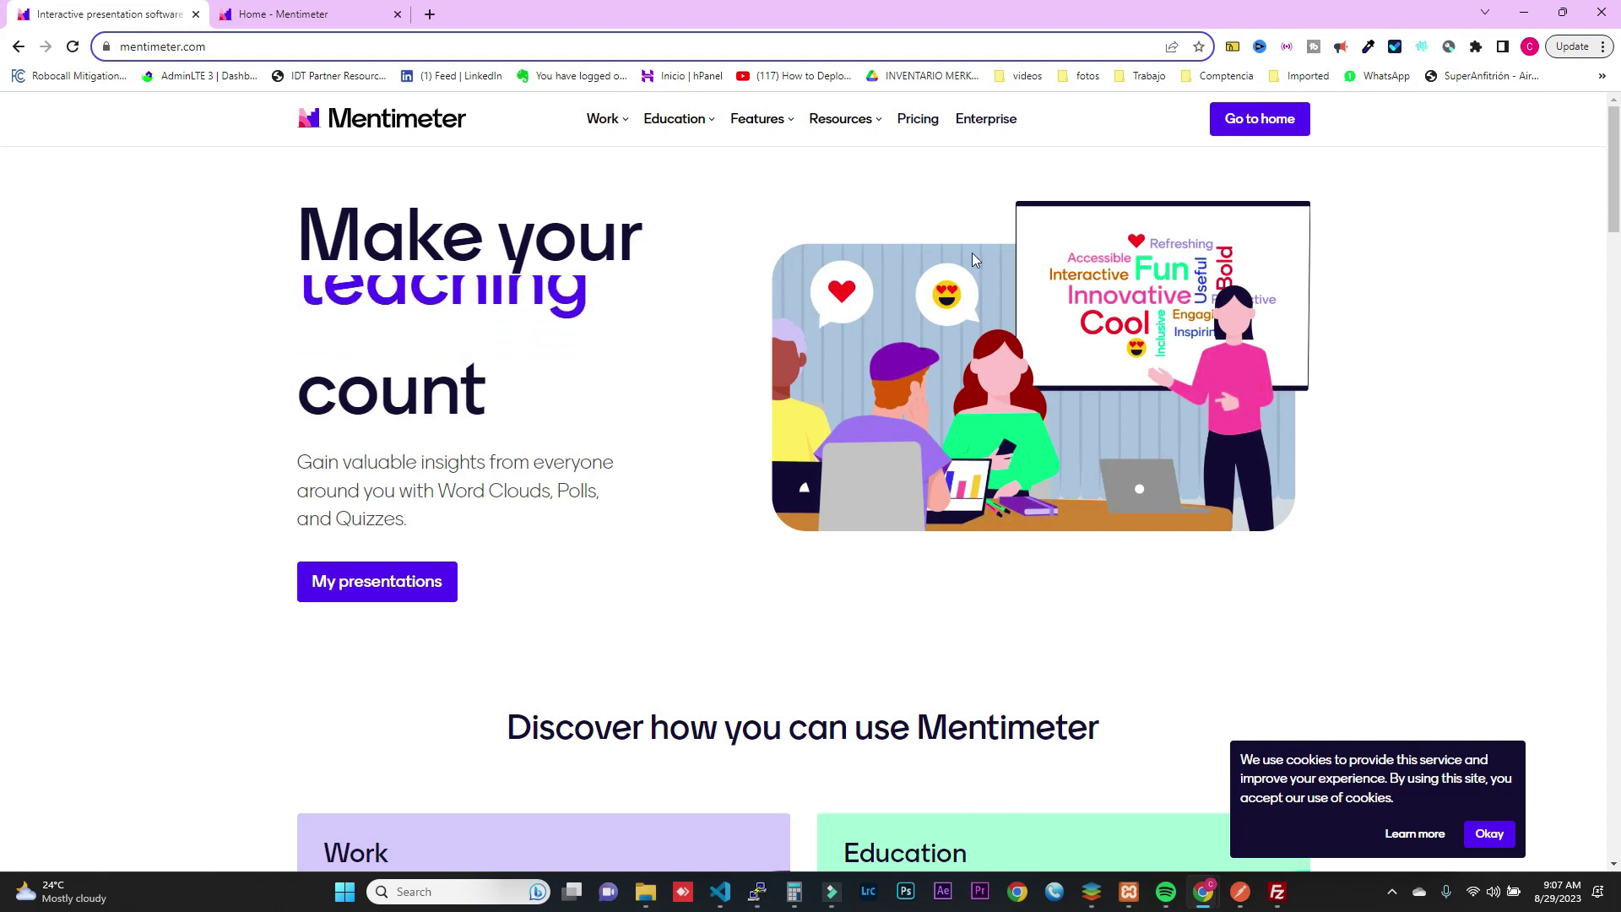
# - Check the pricing plans, and create a poll from the "Make group decisions" template
pyautogui.click(921, 127)
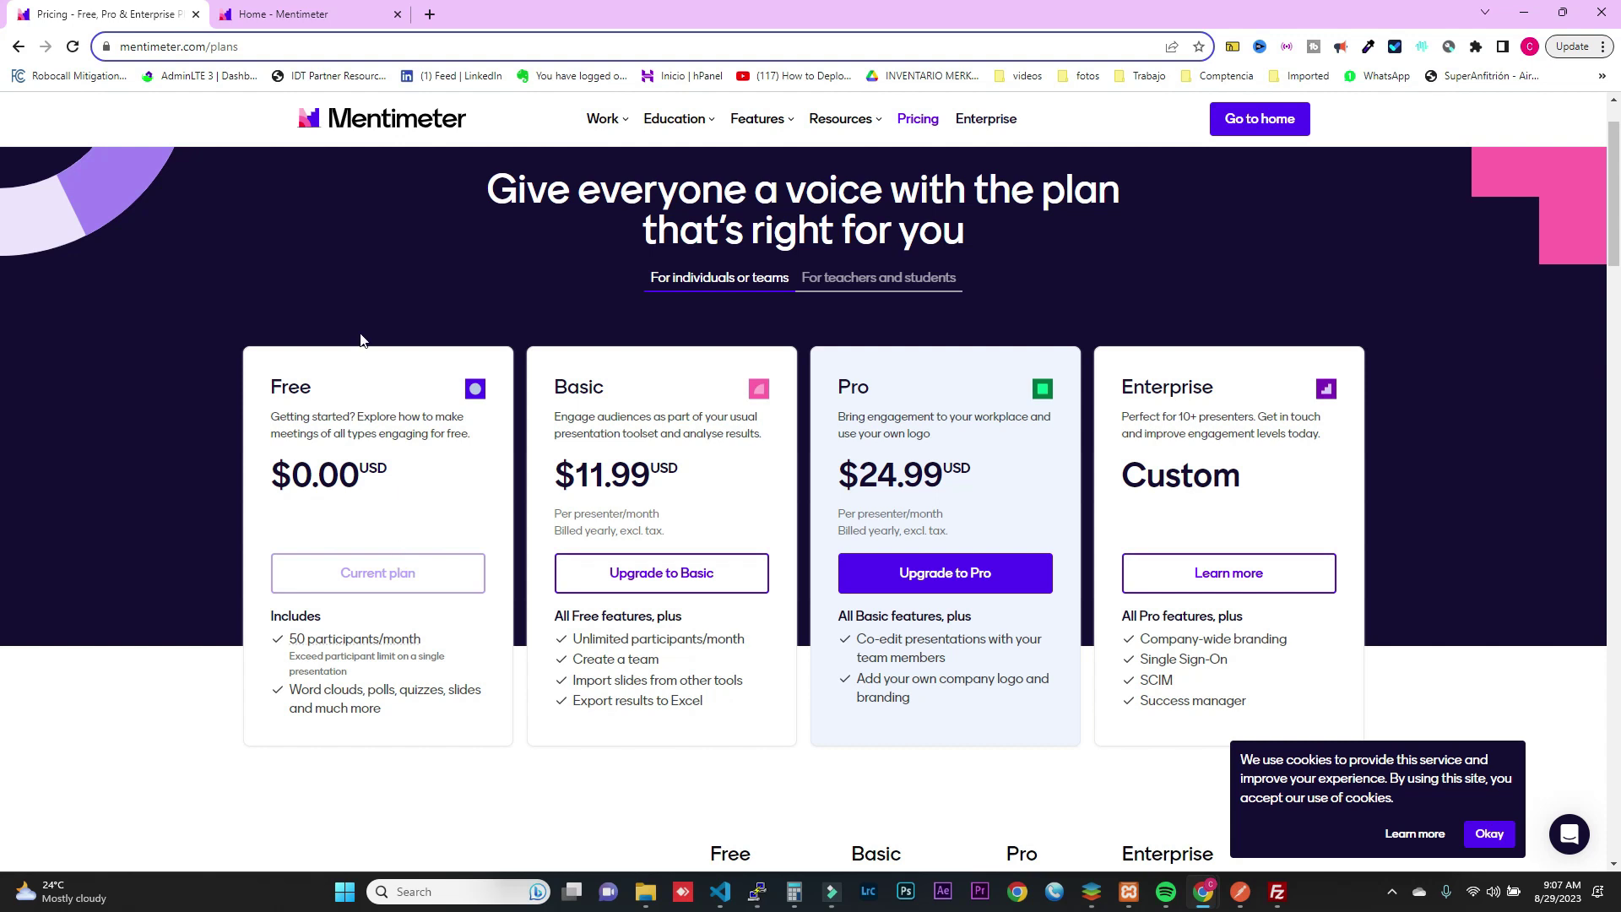
pyautogui.click(300, 14)
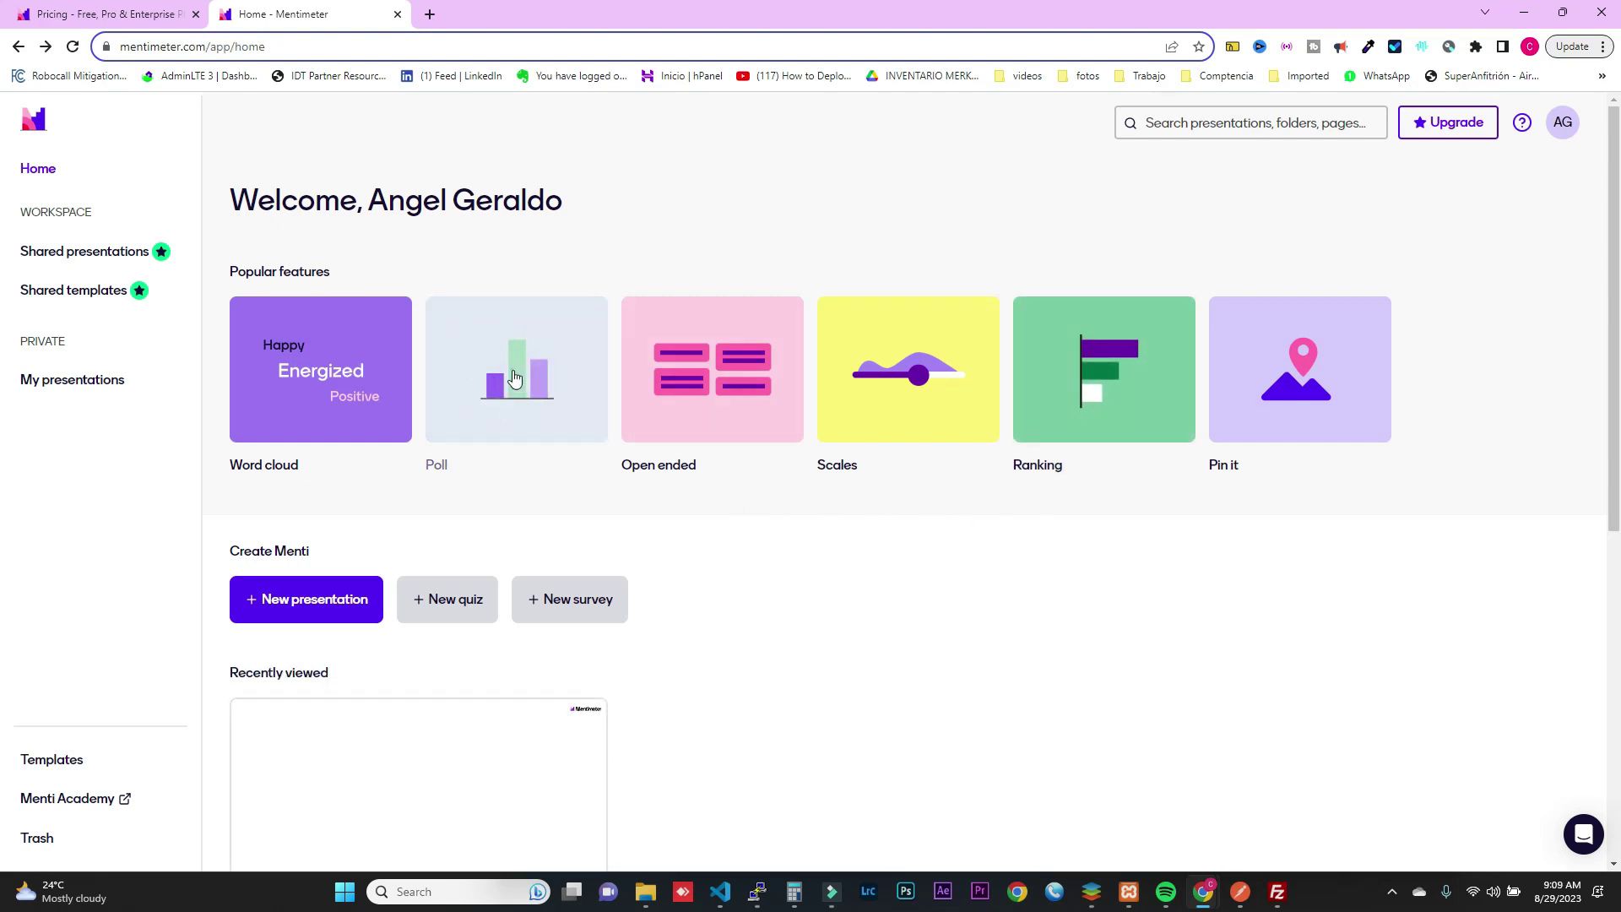
pyautogui.click(513, 373)
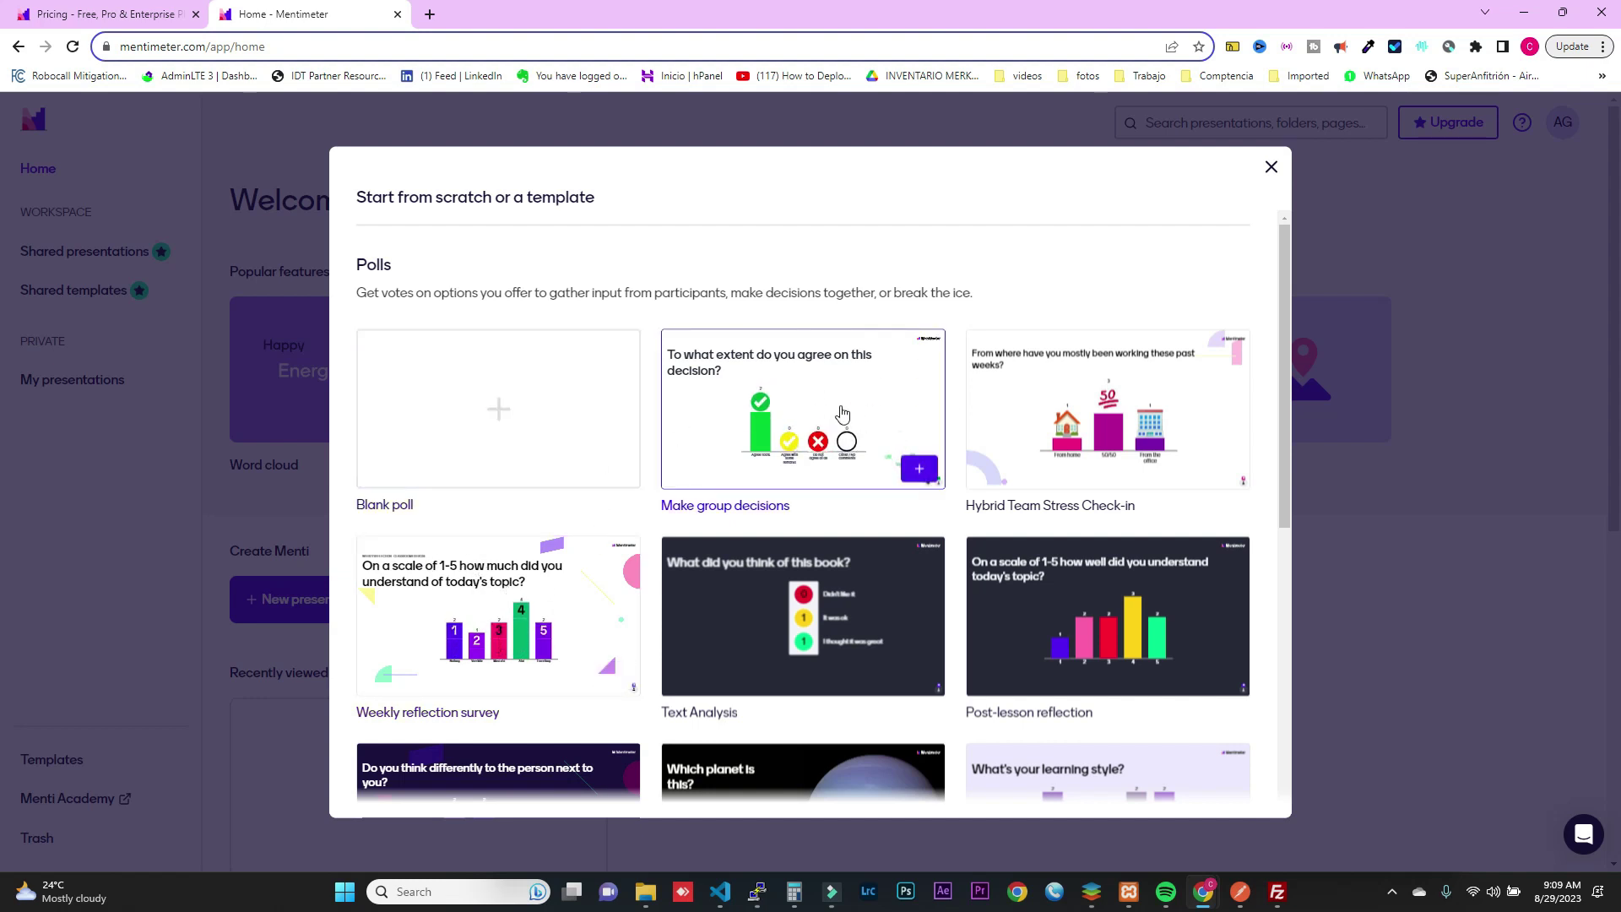
pyautogui.click(913, 471)
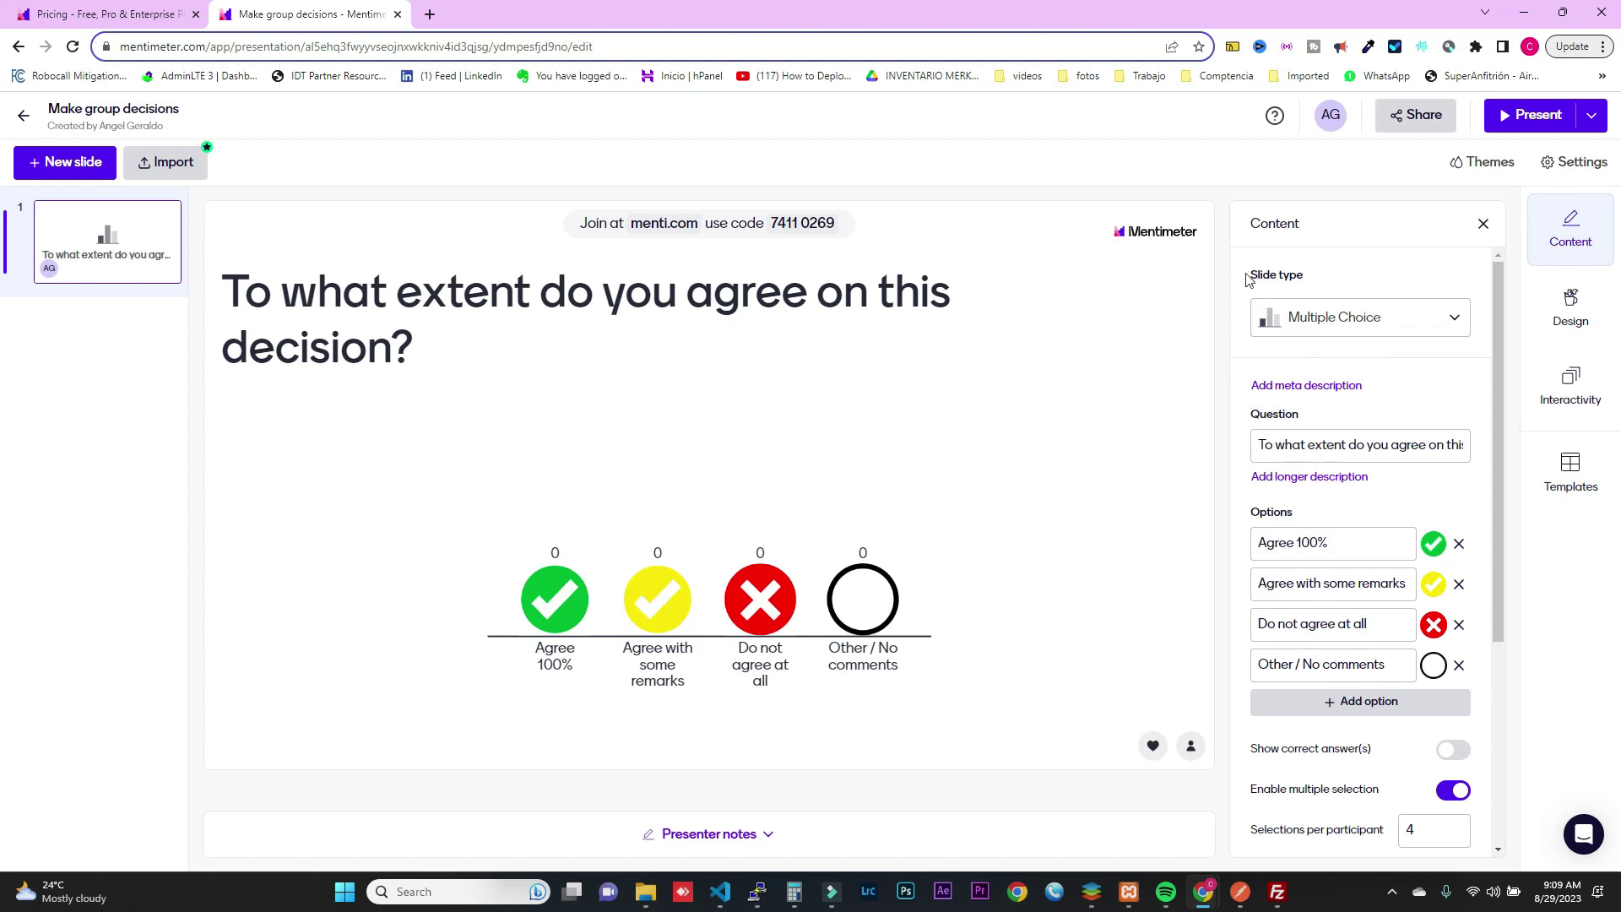
# - Replace the slide's question with "Que tipo de campaña quieren que configuremos?", keeping the Multiple Choice slide type
pyautogui.click(1412, 324)
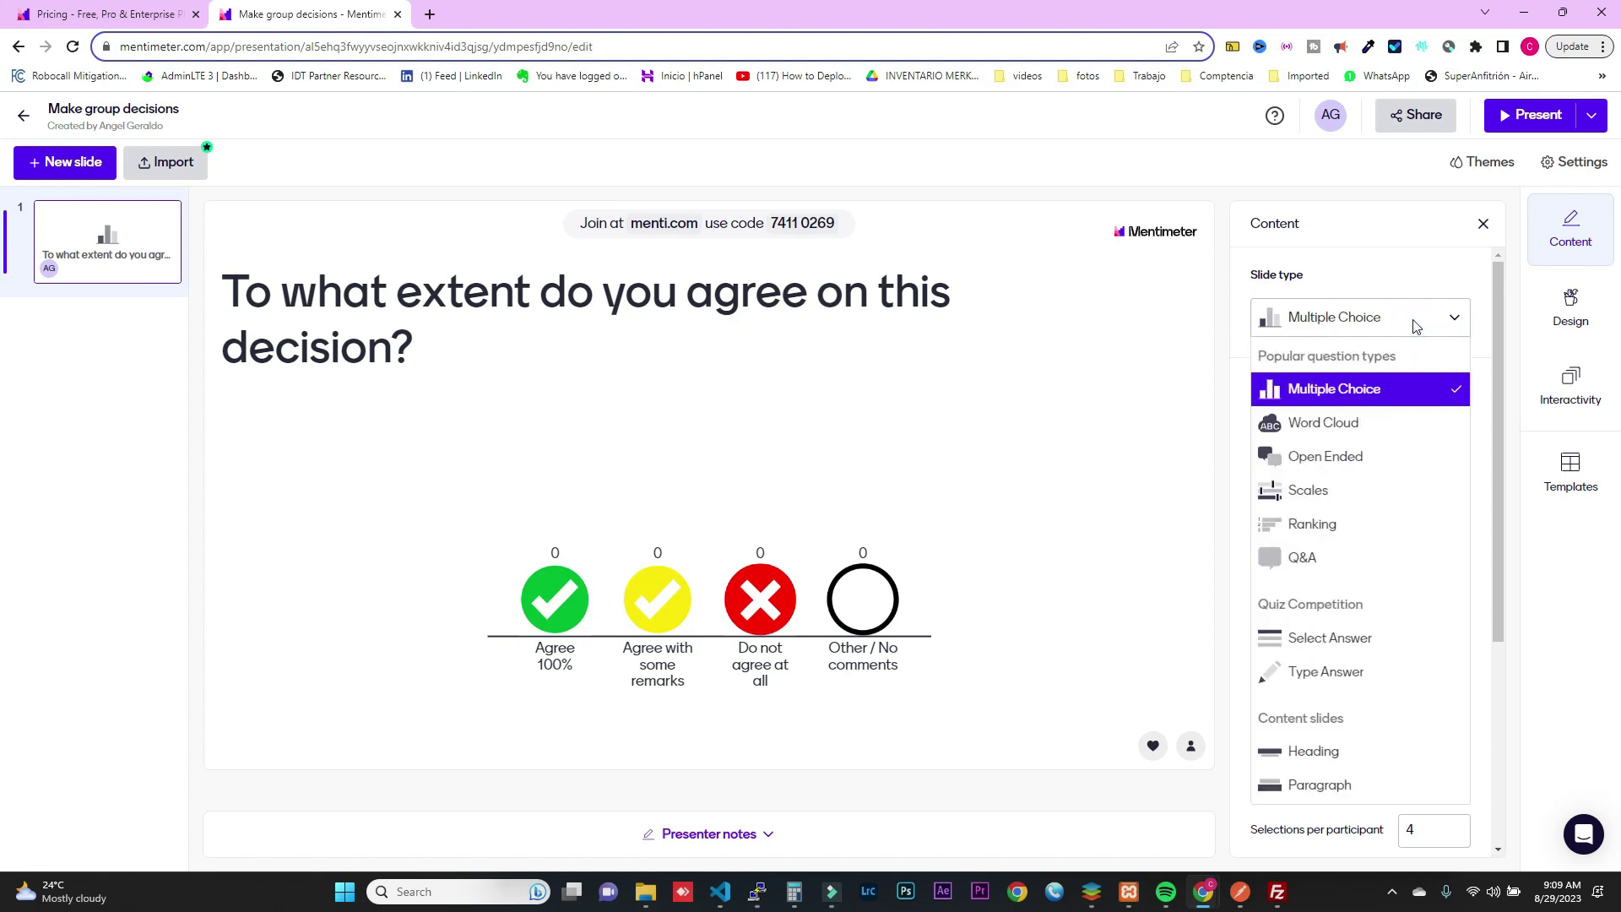
pyautogui.click(1416, 326)
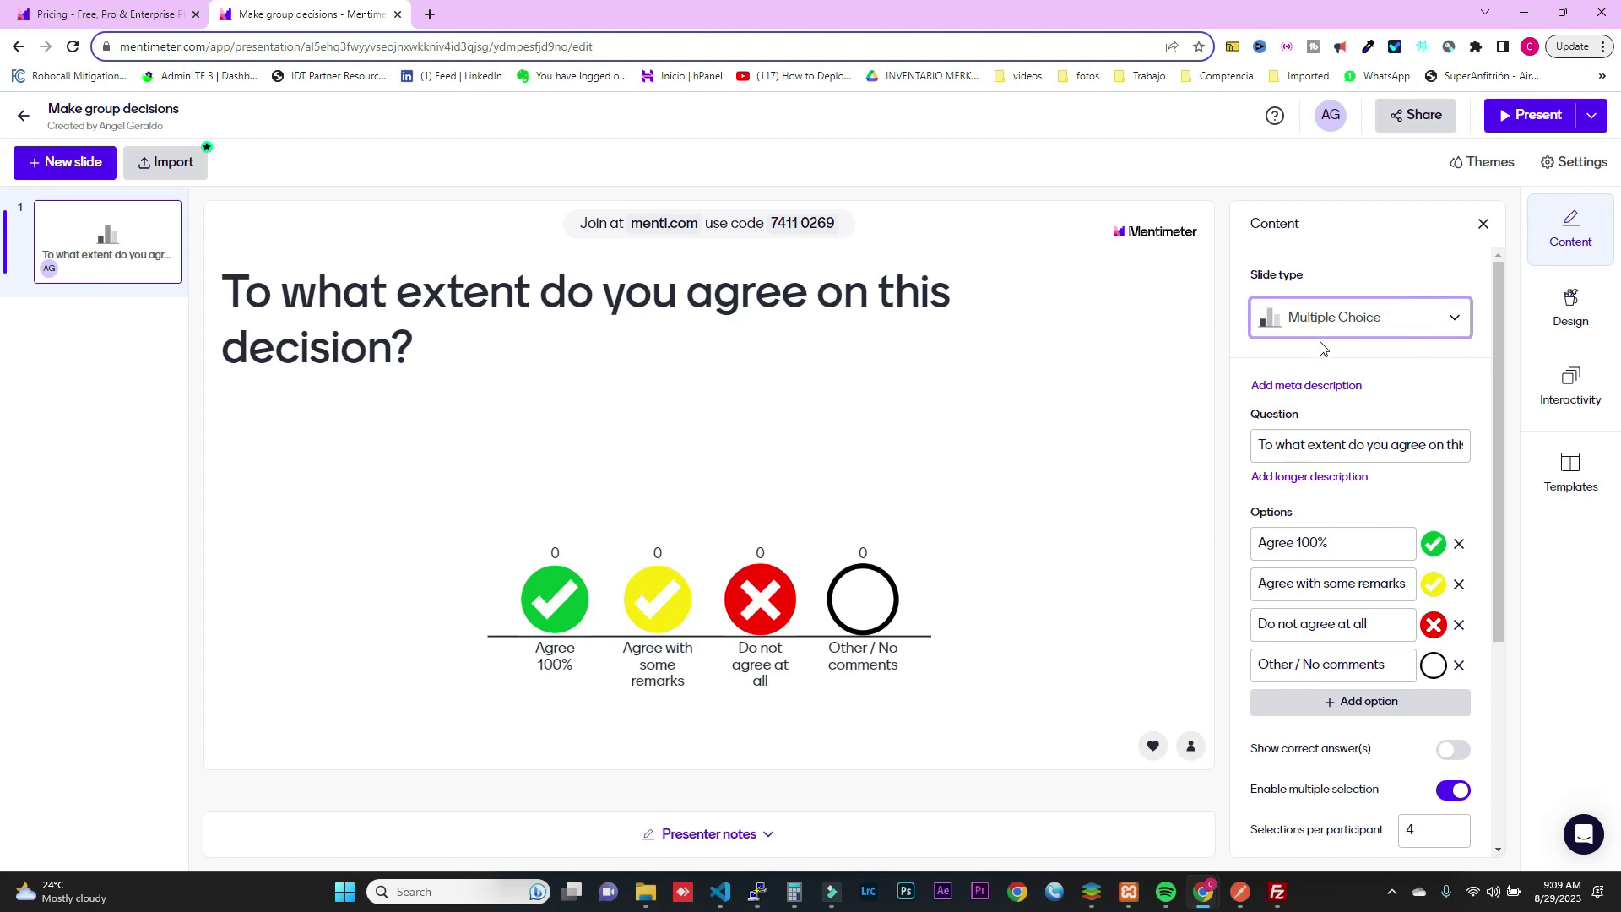
pyautogui.moveTo(1260, 444); pyautogui.dragTo(1480, 443)
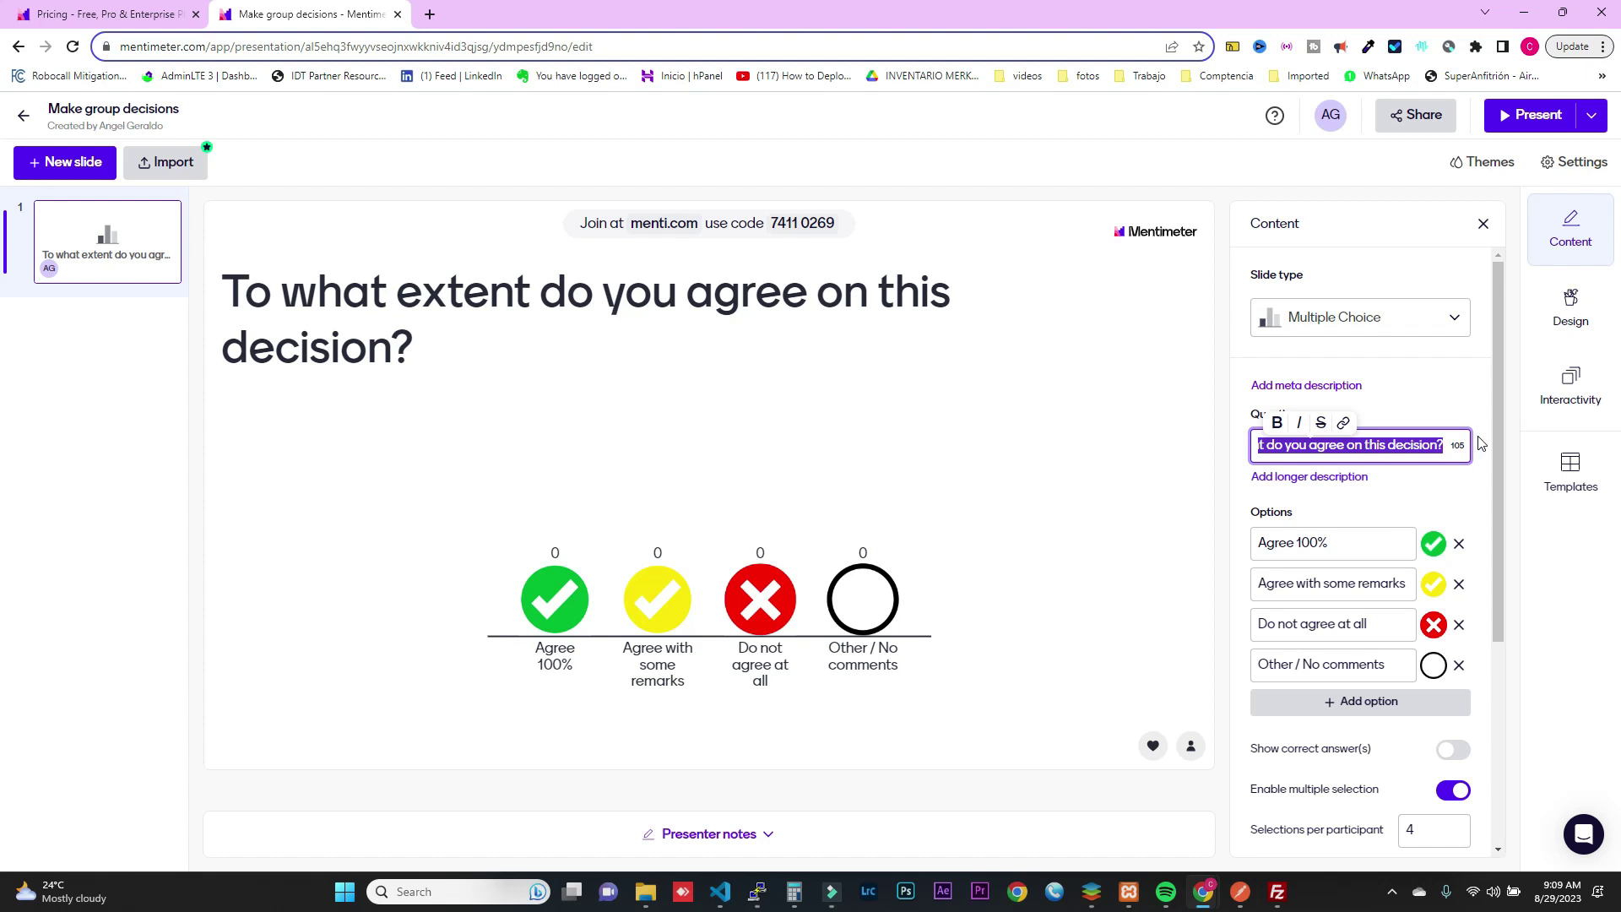
pyautogui.write('Que ti')
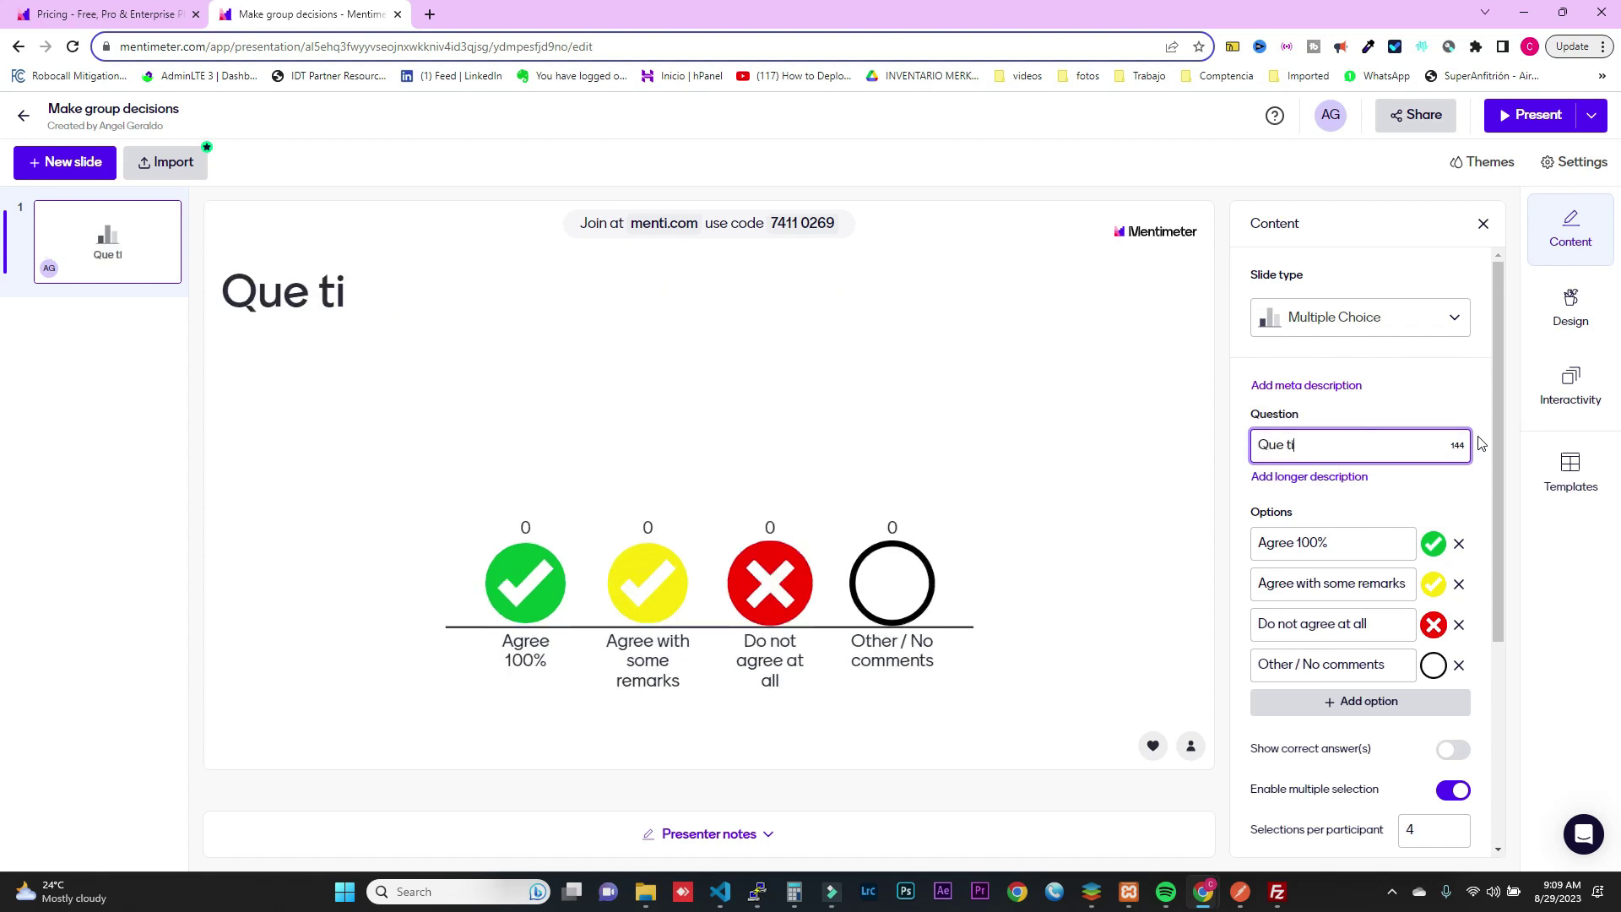
pyautogui.write('po de campa')
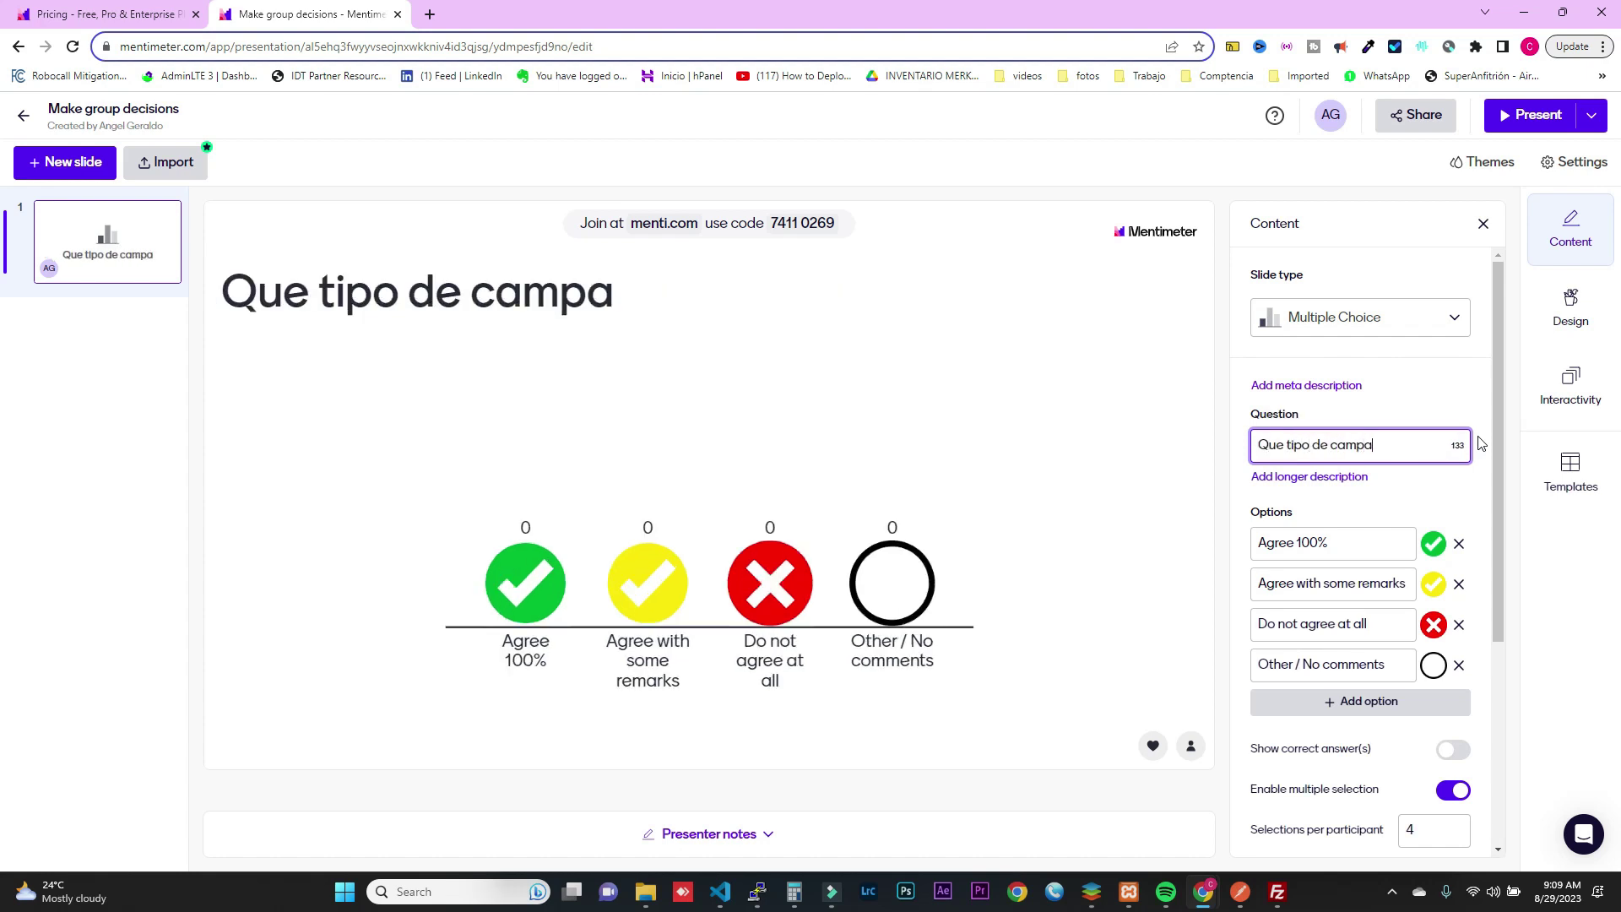
pyautogui.write('ña')
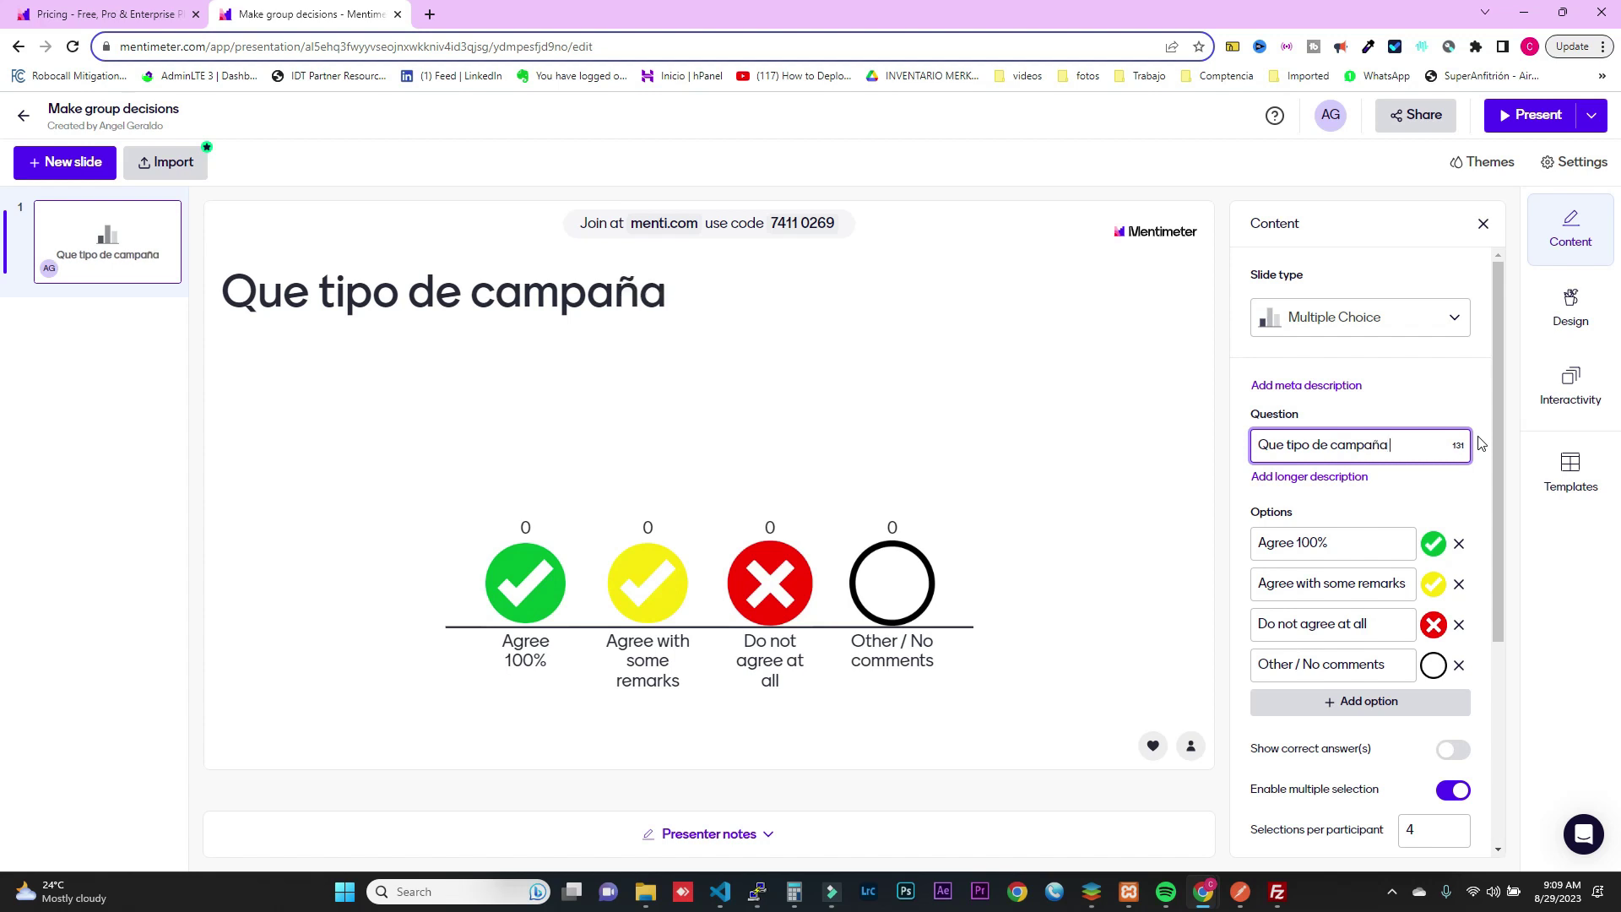
pyautogui.write(' quieren que')
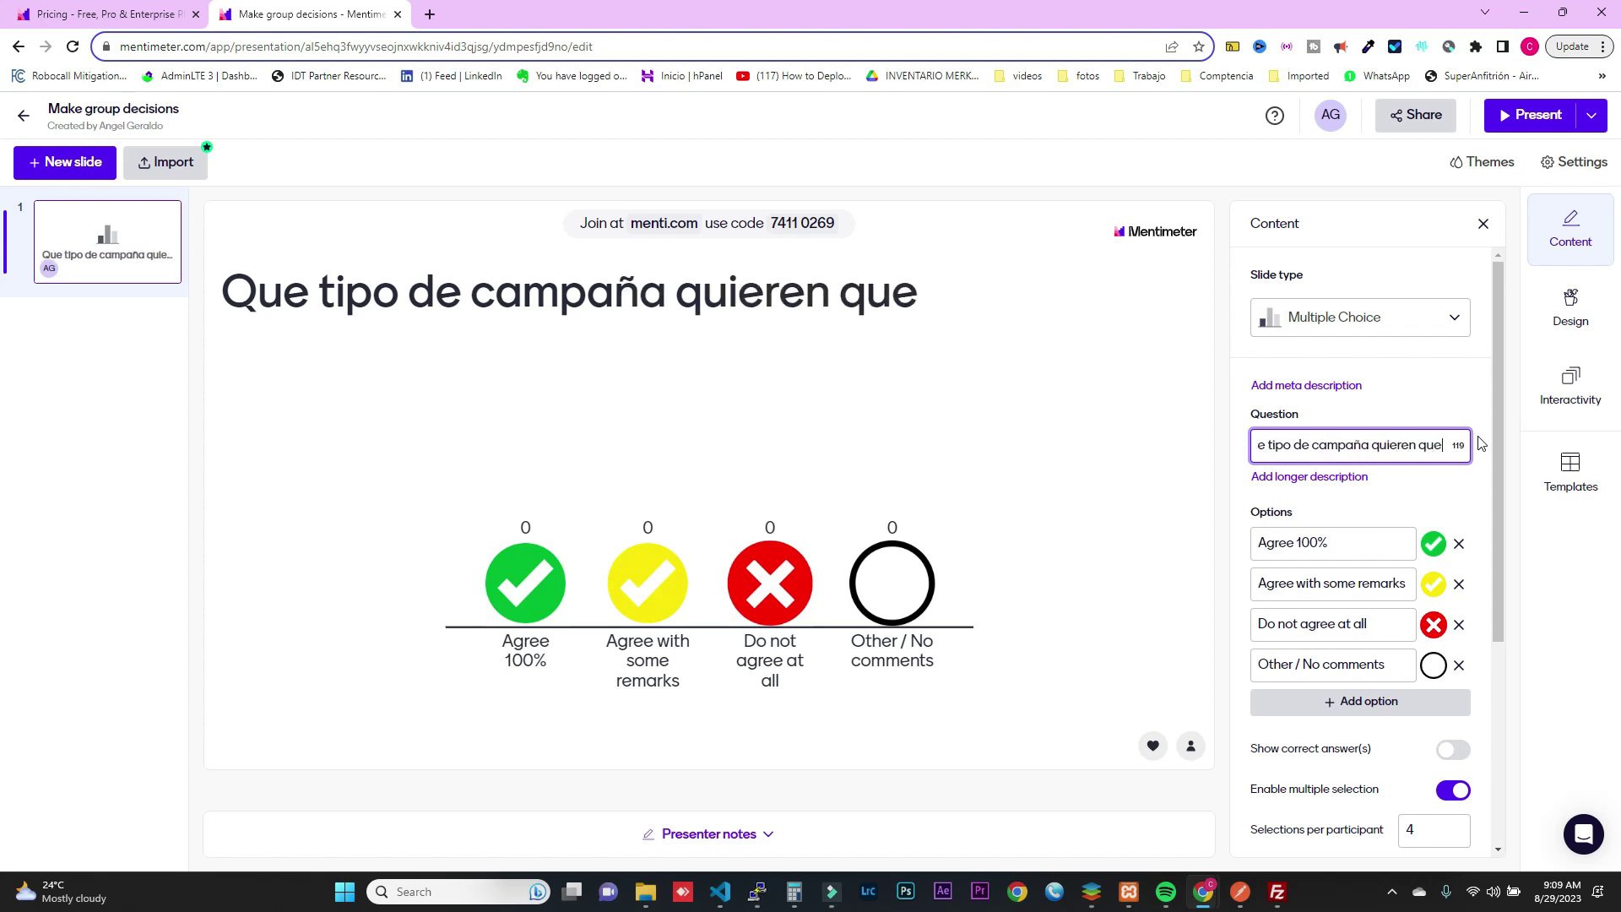
pyautogui.write(' configure')
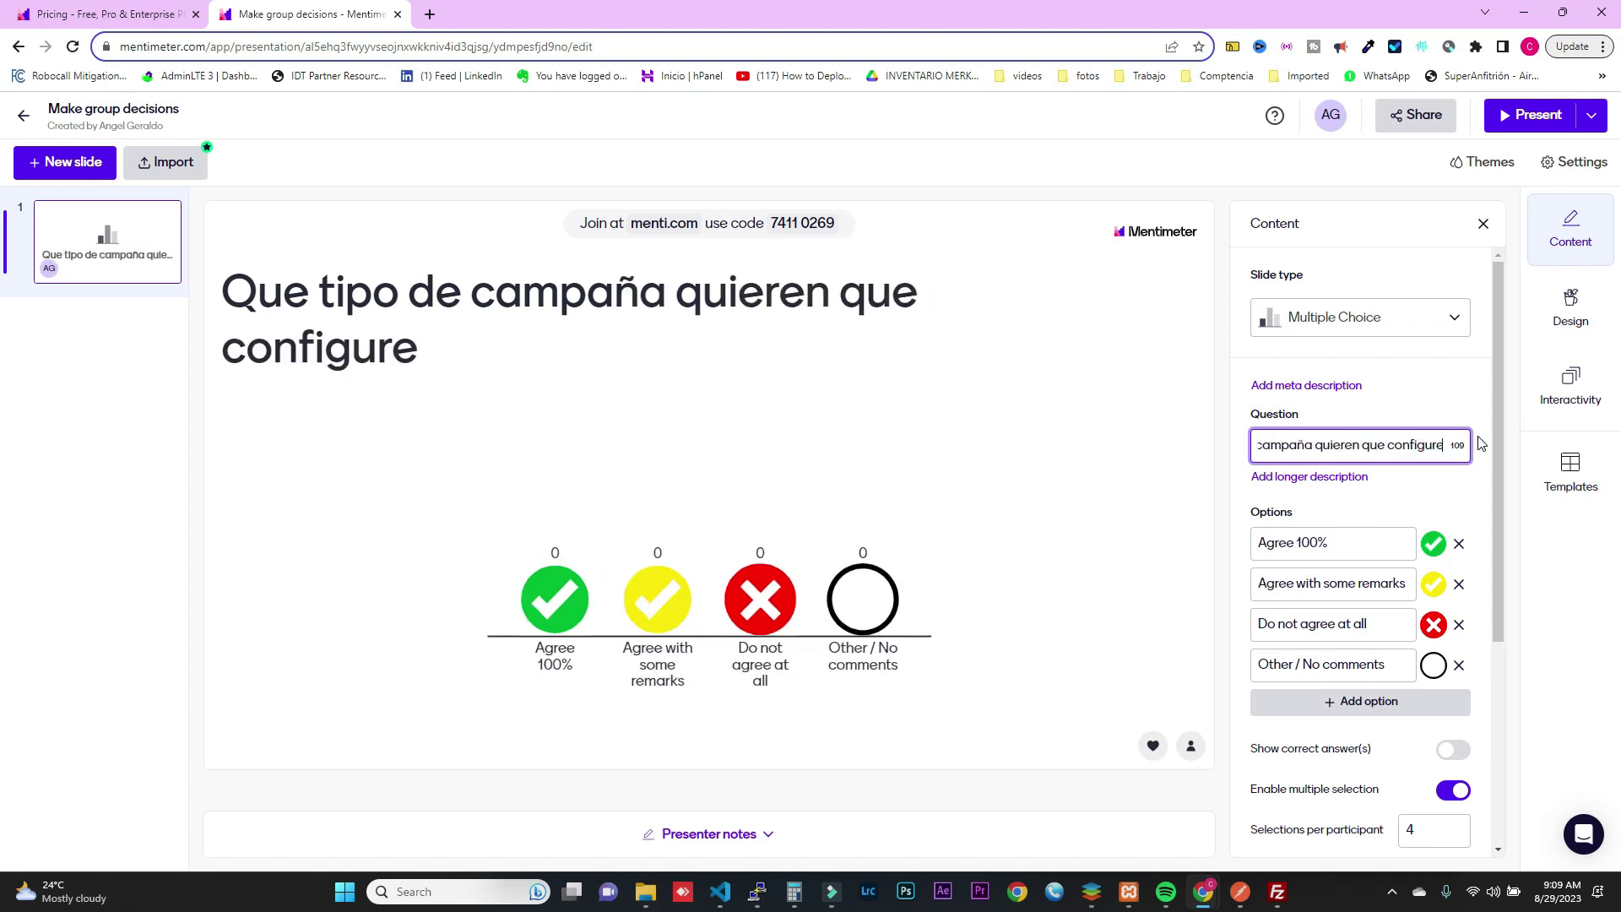
pyautogui.write('mos?')
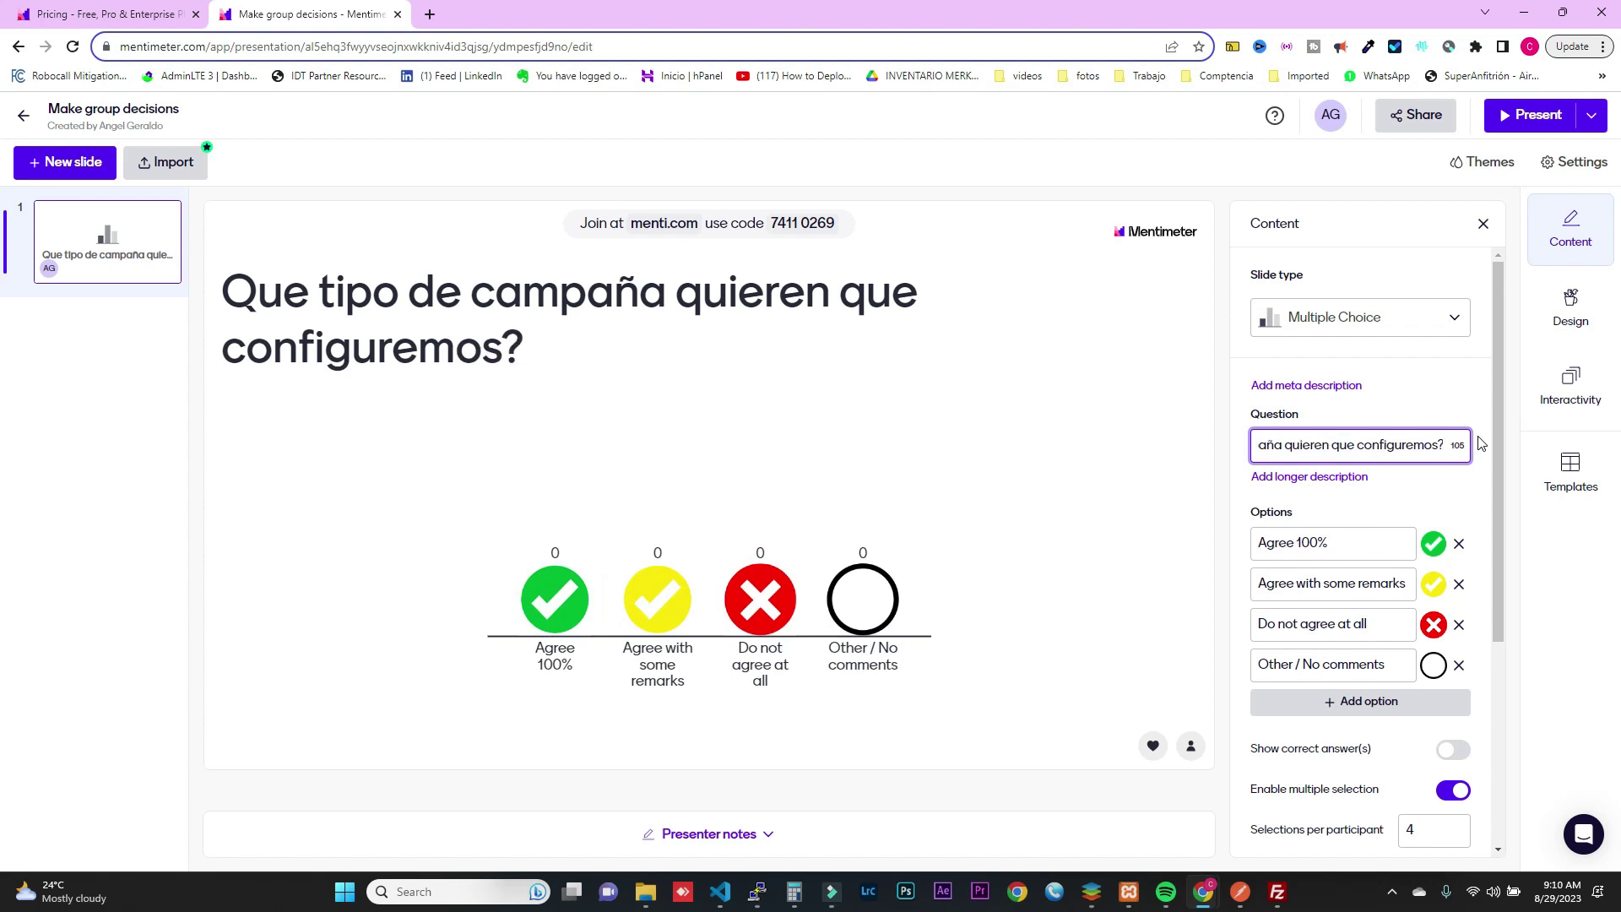
# - Rename the first two answer options as "Manual" and "Entrante"
pyautogui.moveTo(1364, 545); pyautogui.dragTo(1254, 543)
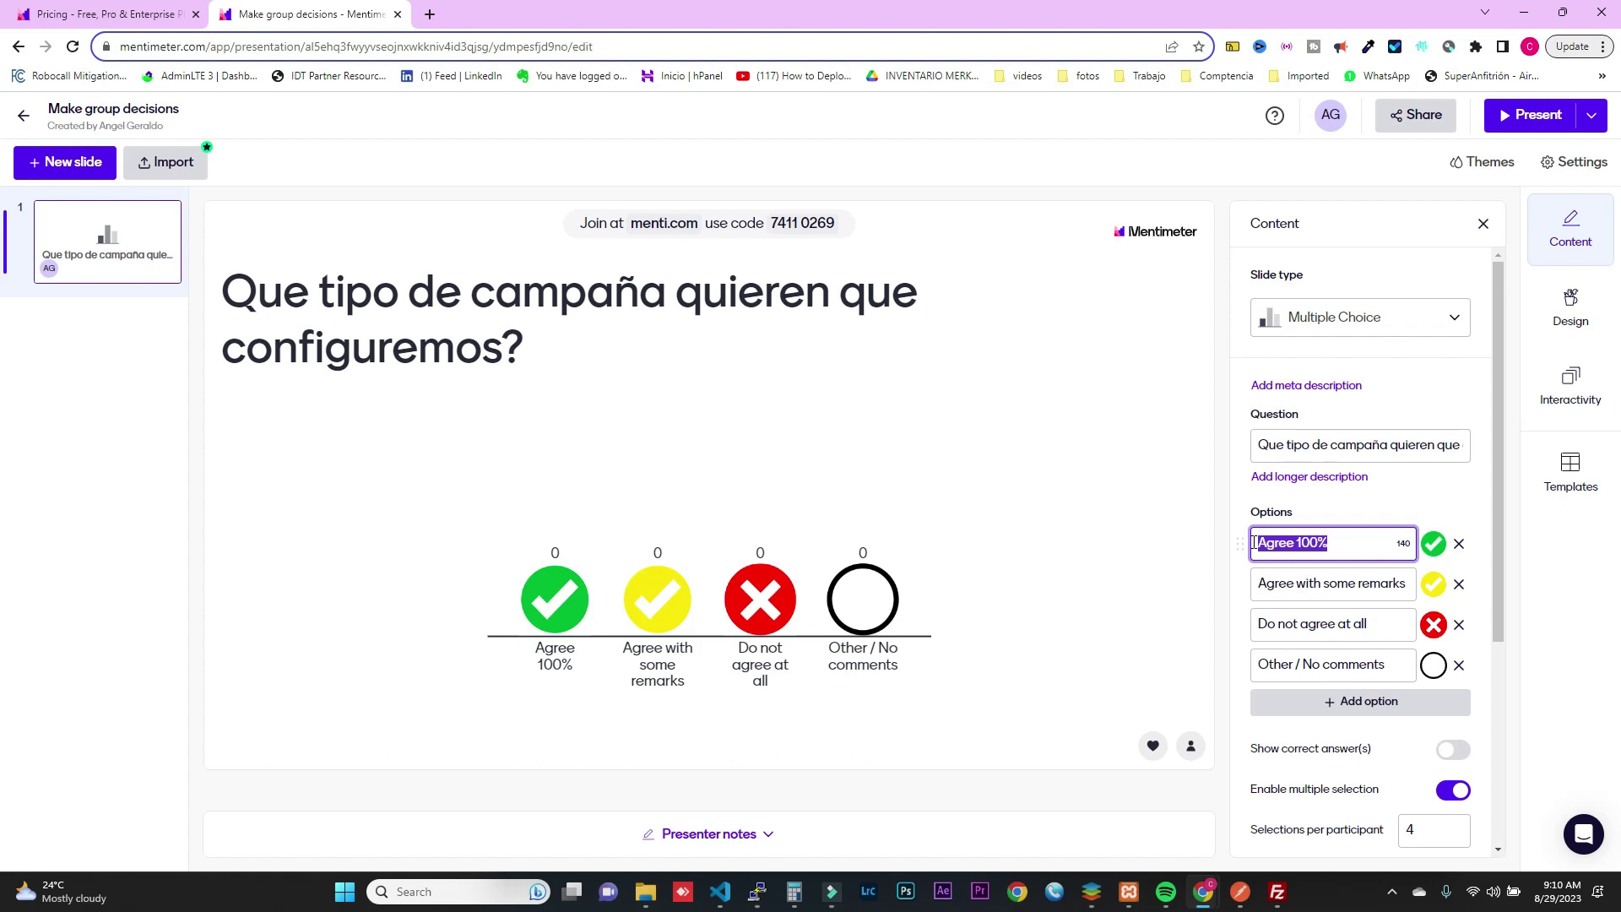
pyautogui.write('Man')
pyautogui.click(1338, 591)
pyautogui.hotkey('ctrl', 'a')
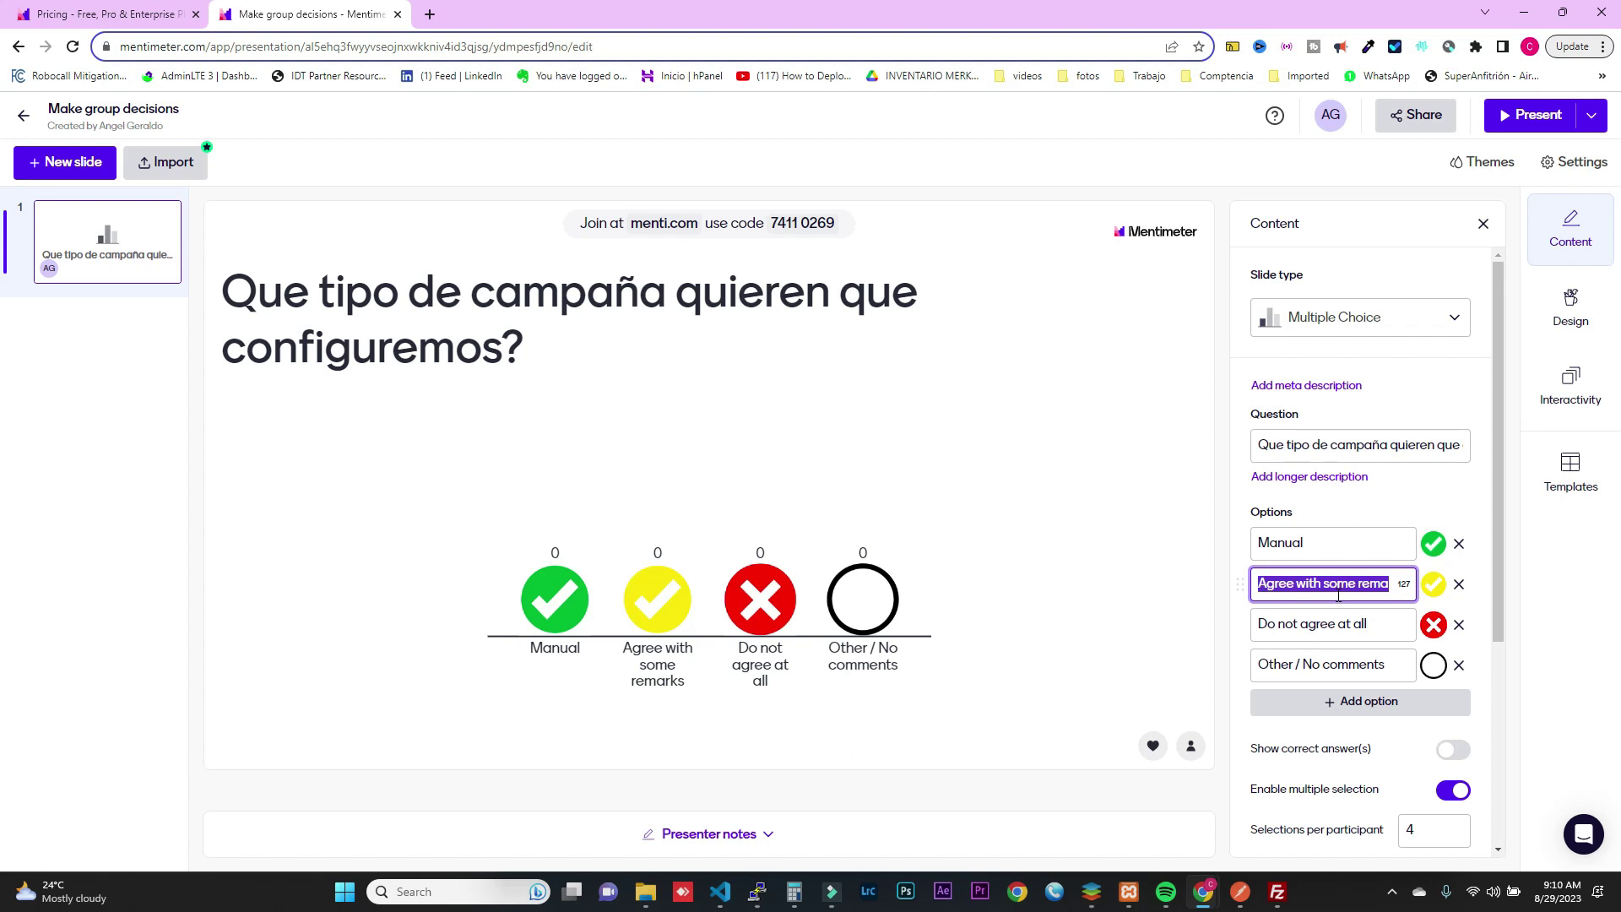
pyautogui.press('BackSpace')
pyautogui.write('Entrante')
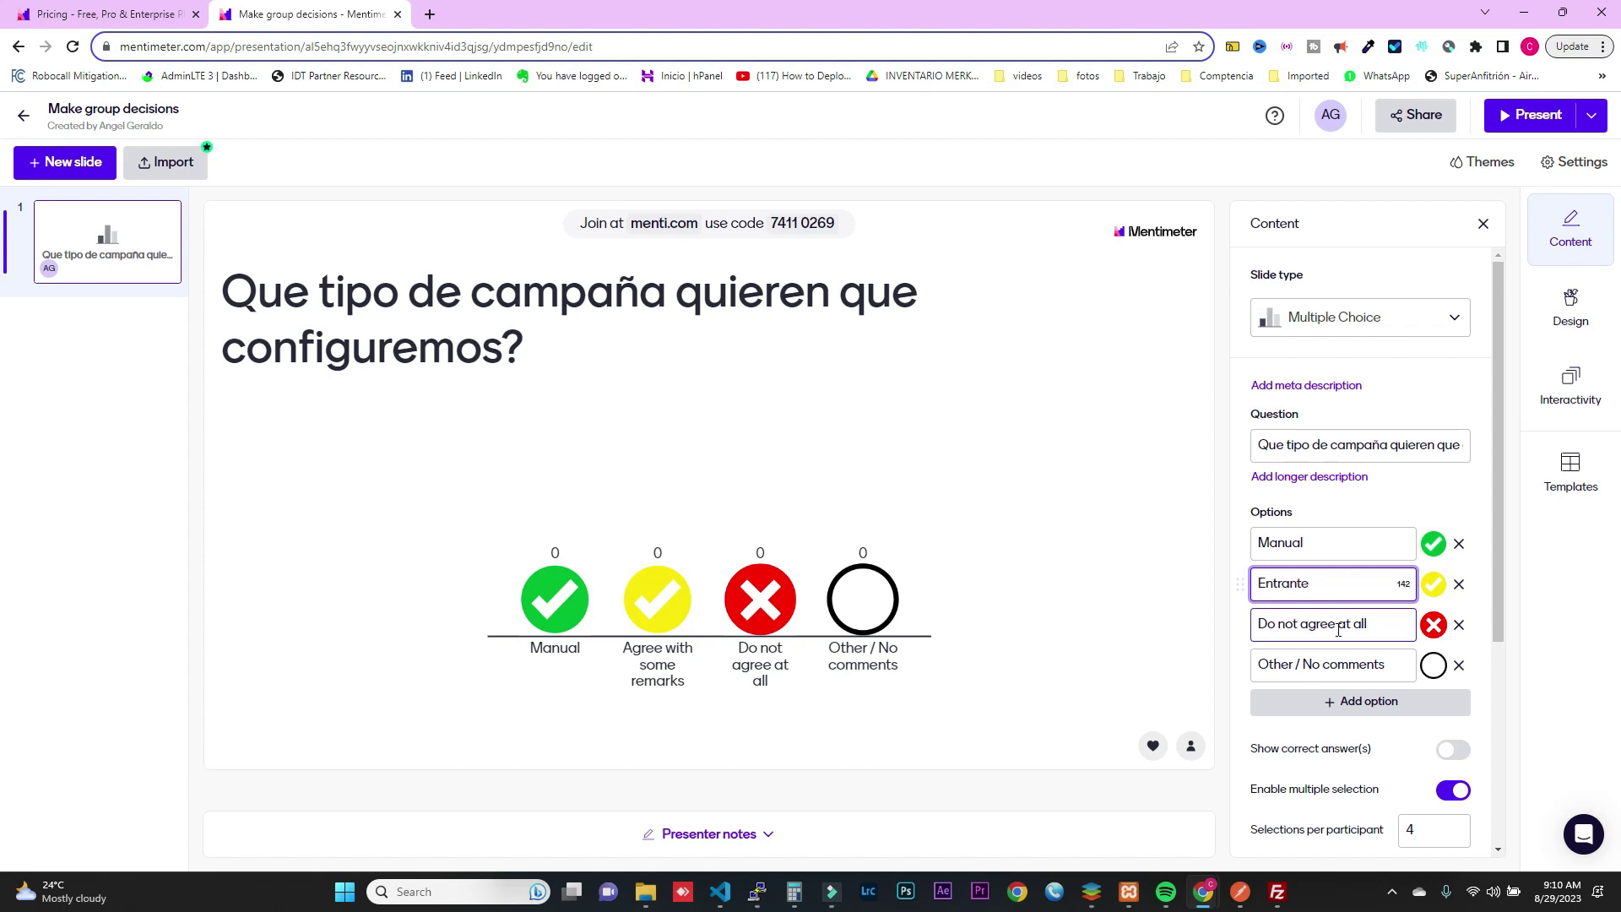
# - Rename the third answer option as "Saliente" and the fourth as "Mixta"
pyautogui.click(1338, 632)
pyautogui.hotkey('ctrl', 'a')
pyautogui.write('Sa')
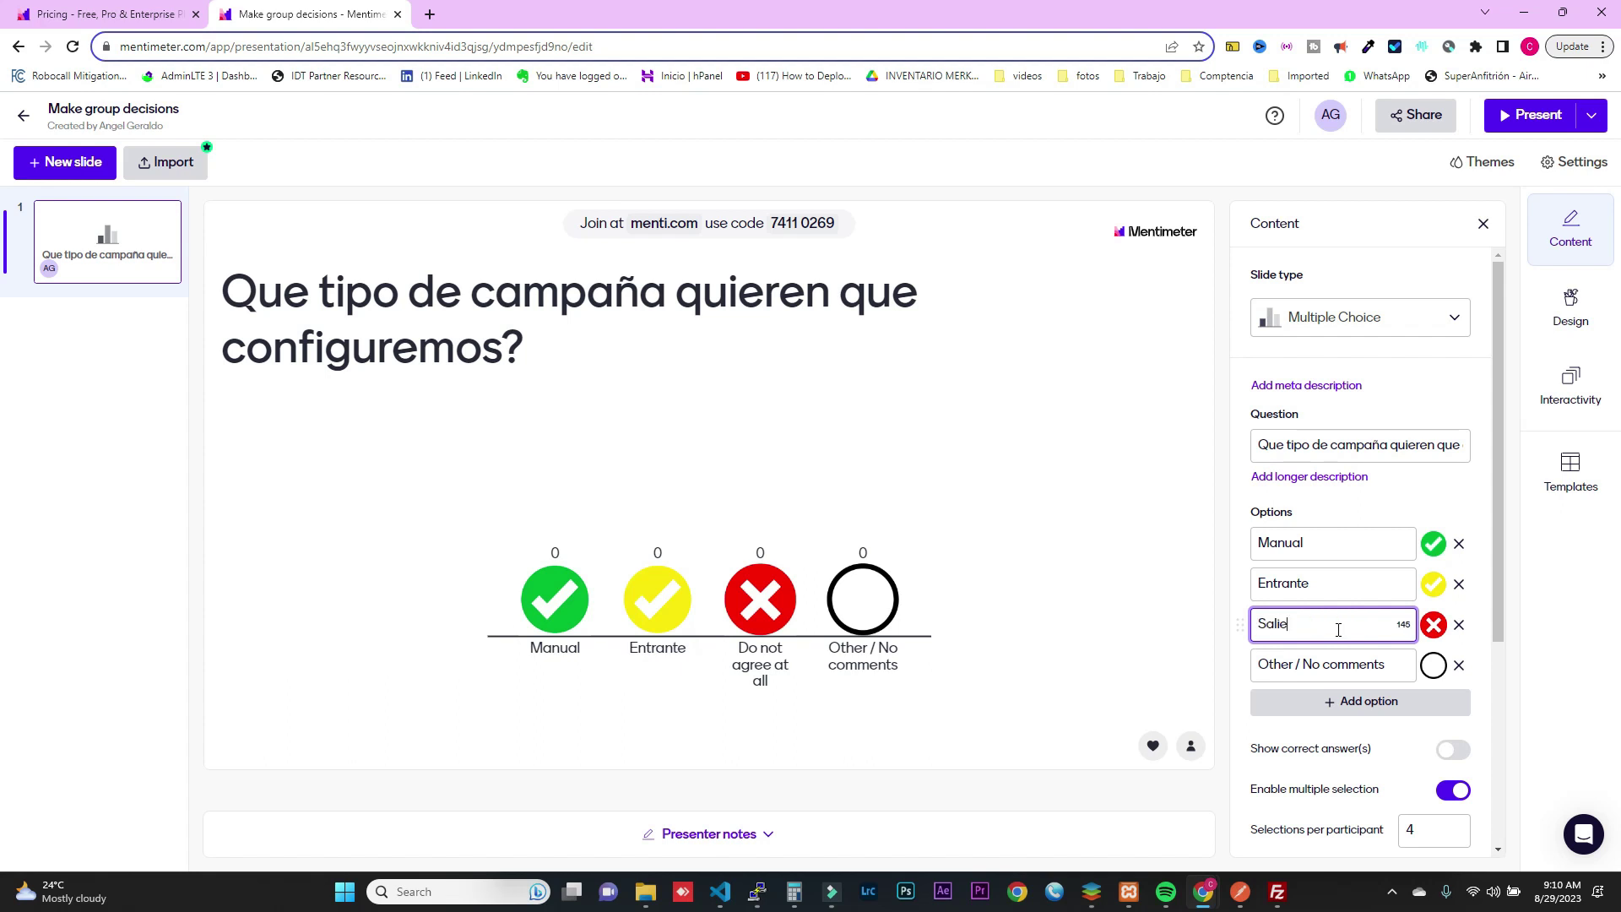
pyautogui.click(1342, 660)
pyautogui.hotkey('ctrl', 'a')
pyautogui.press('BackSpace')
pyautogui.write('M')
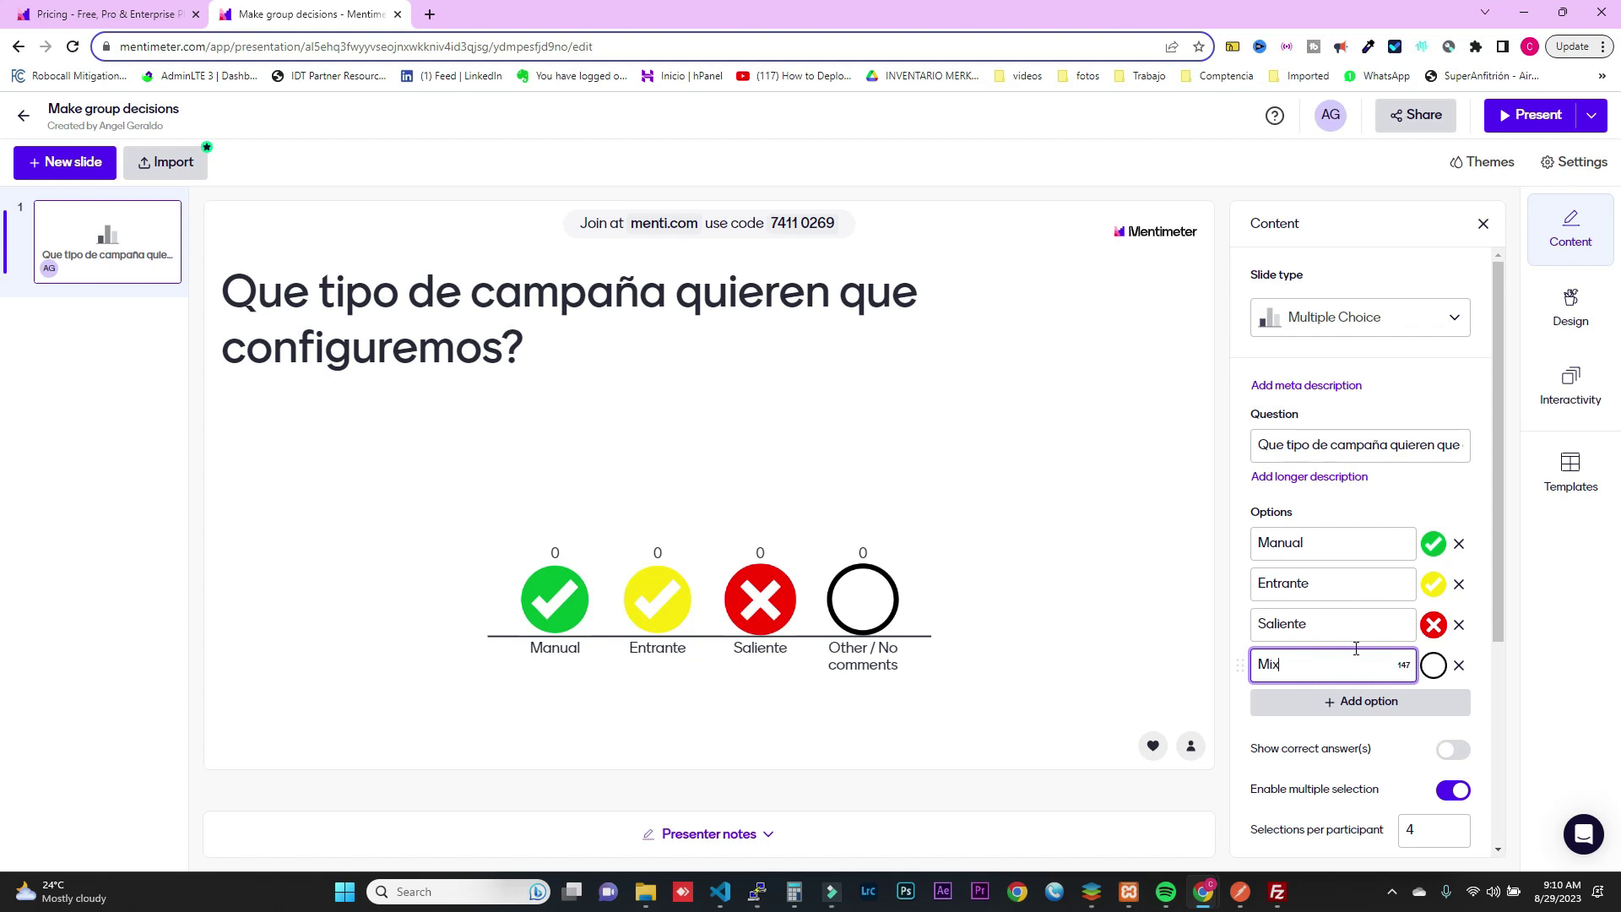
# - Add a fifth answer option named "Notificación"
pyautogui.scroll(-1, 1356, 648)
pyautogui.click(1355, 619)
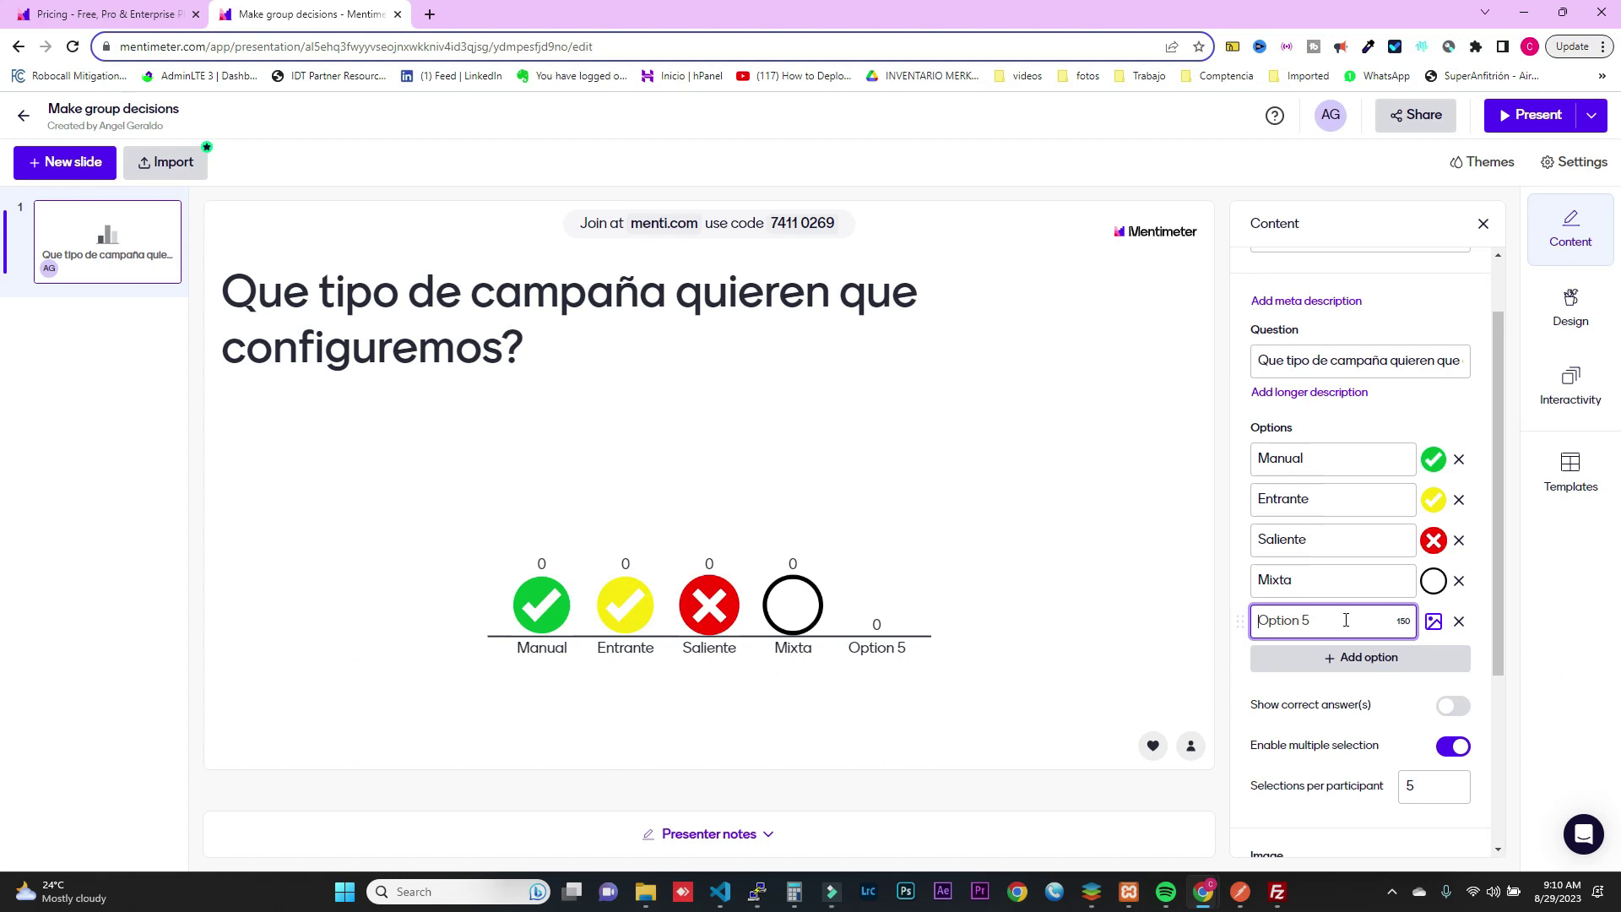
pyautogui.write('Notificación')
# - Open the image upload for the "Notificación" option and browse the photo library and the GIFs
pyautogui.click(1433, 623)
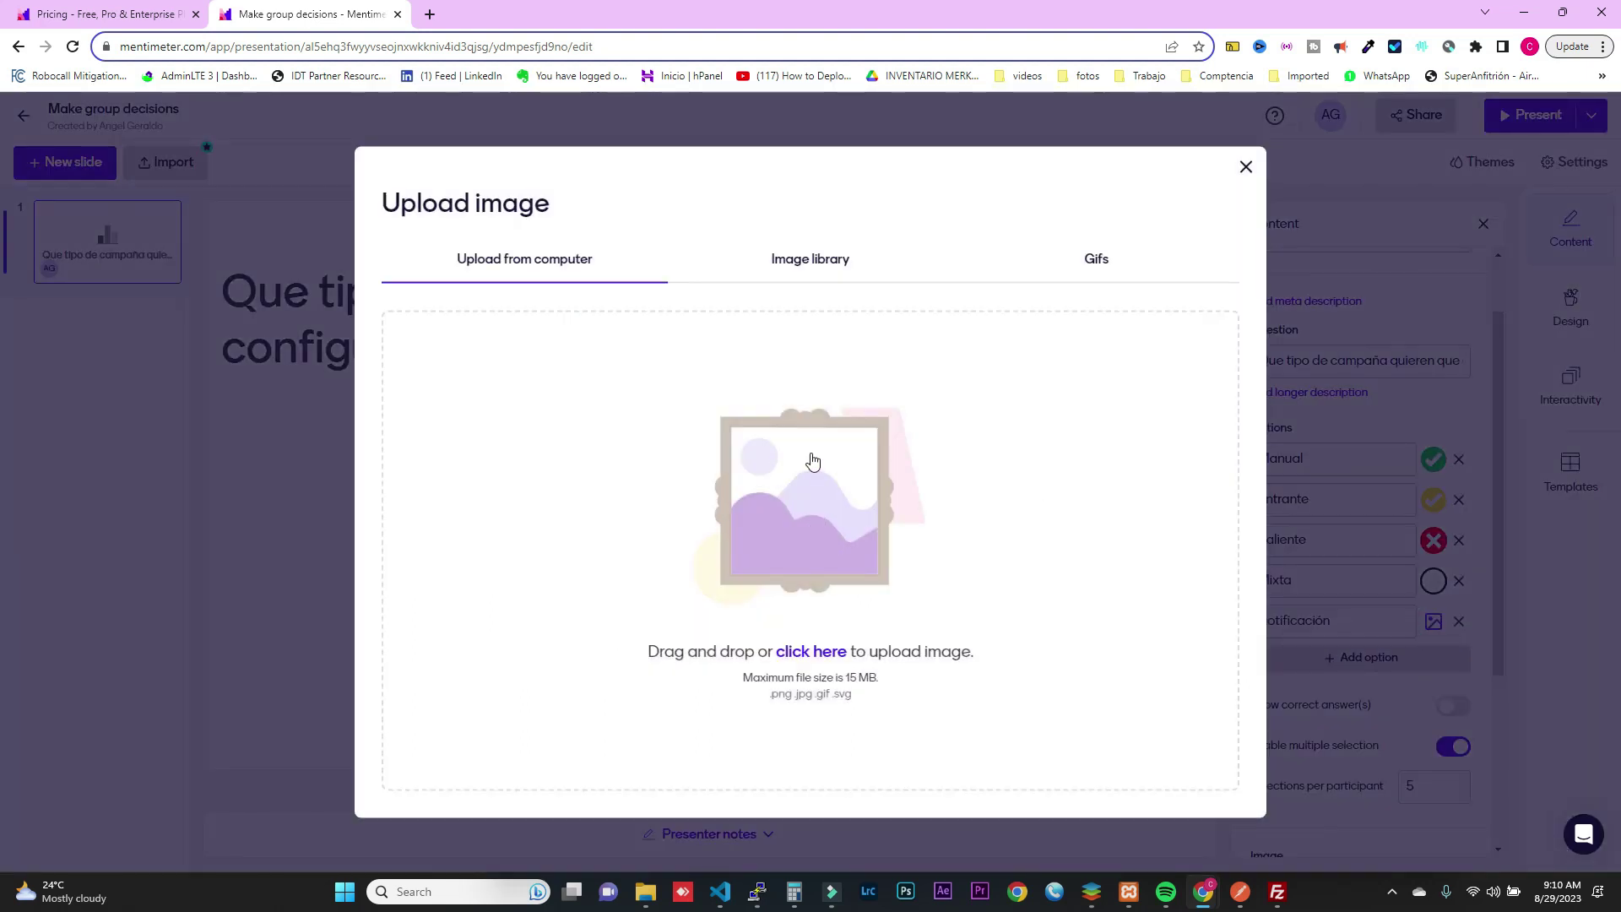
pyautogui.click(817, 265)
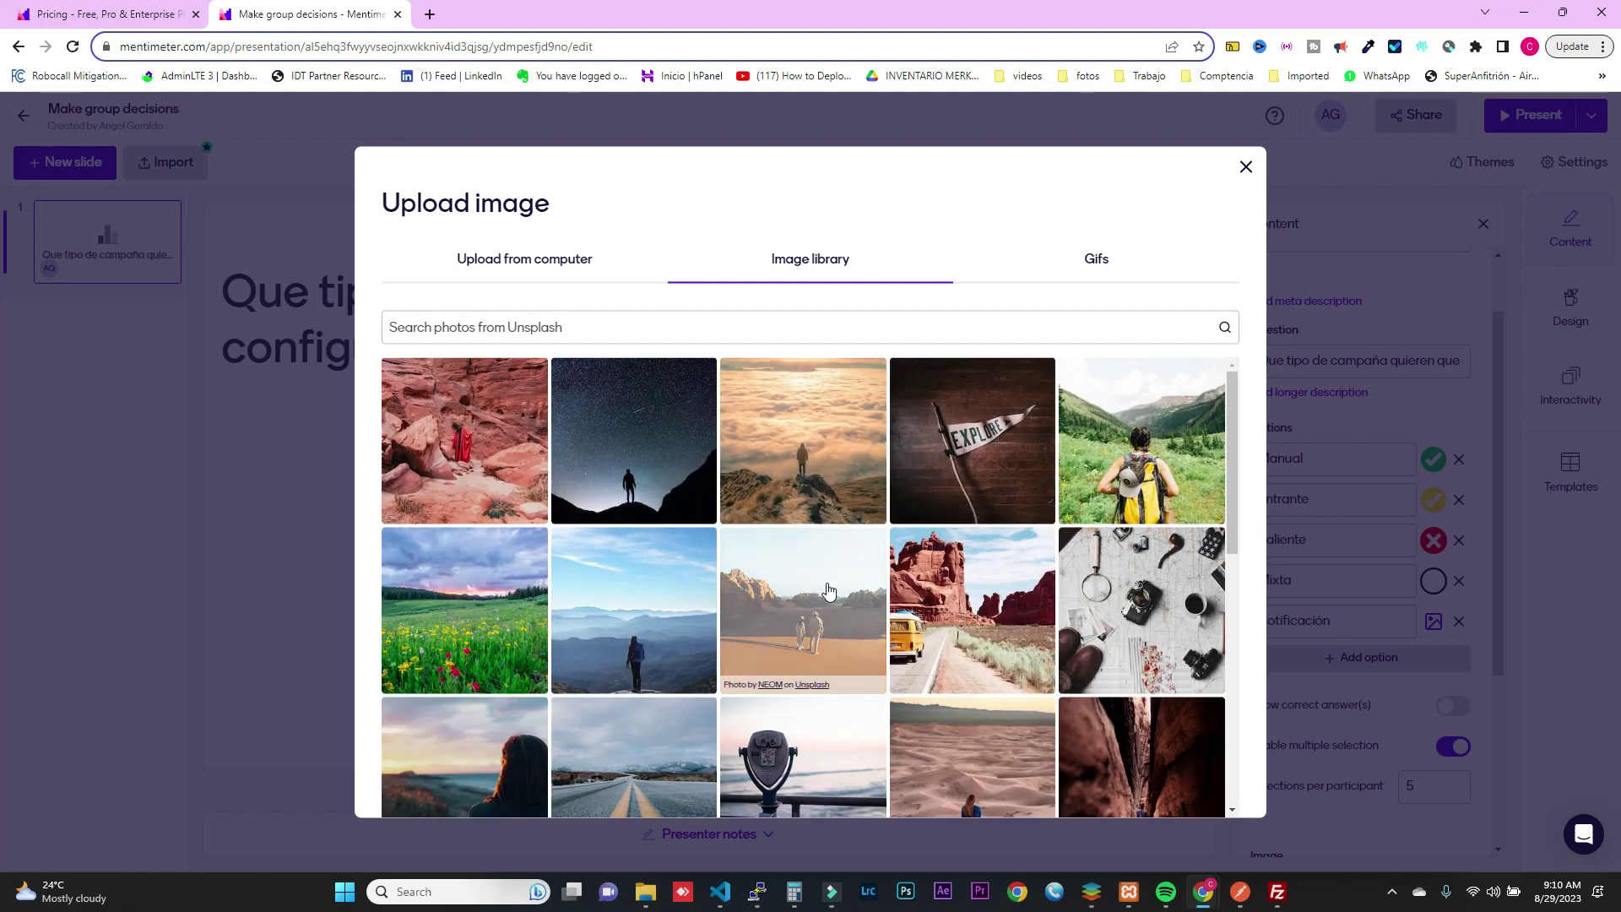
pyautogui.scroll(-3, 1006, 525)
pyautogui.scroll(-2, 1006, 525)
pyautogui.click(1096, 258)
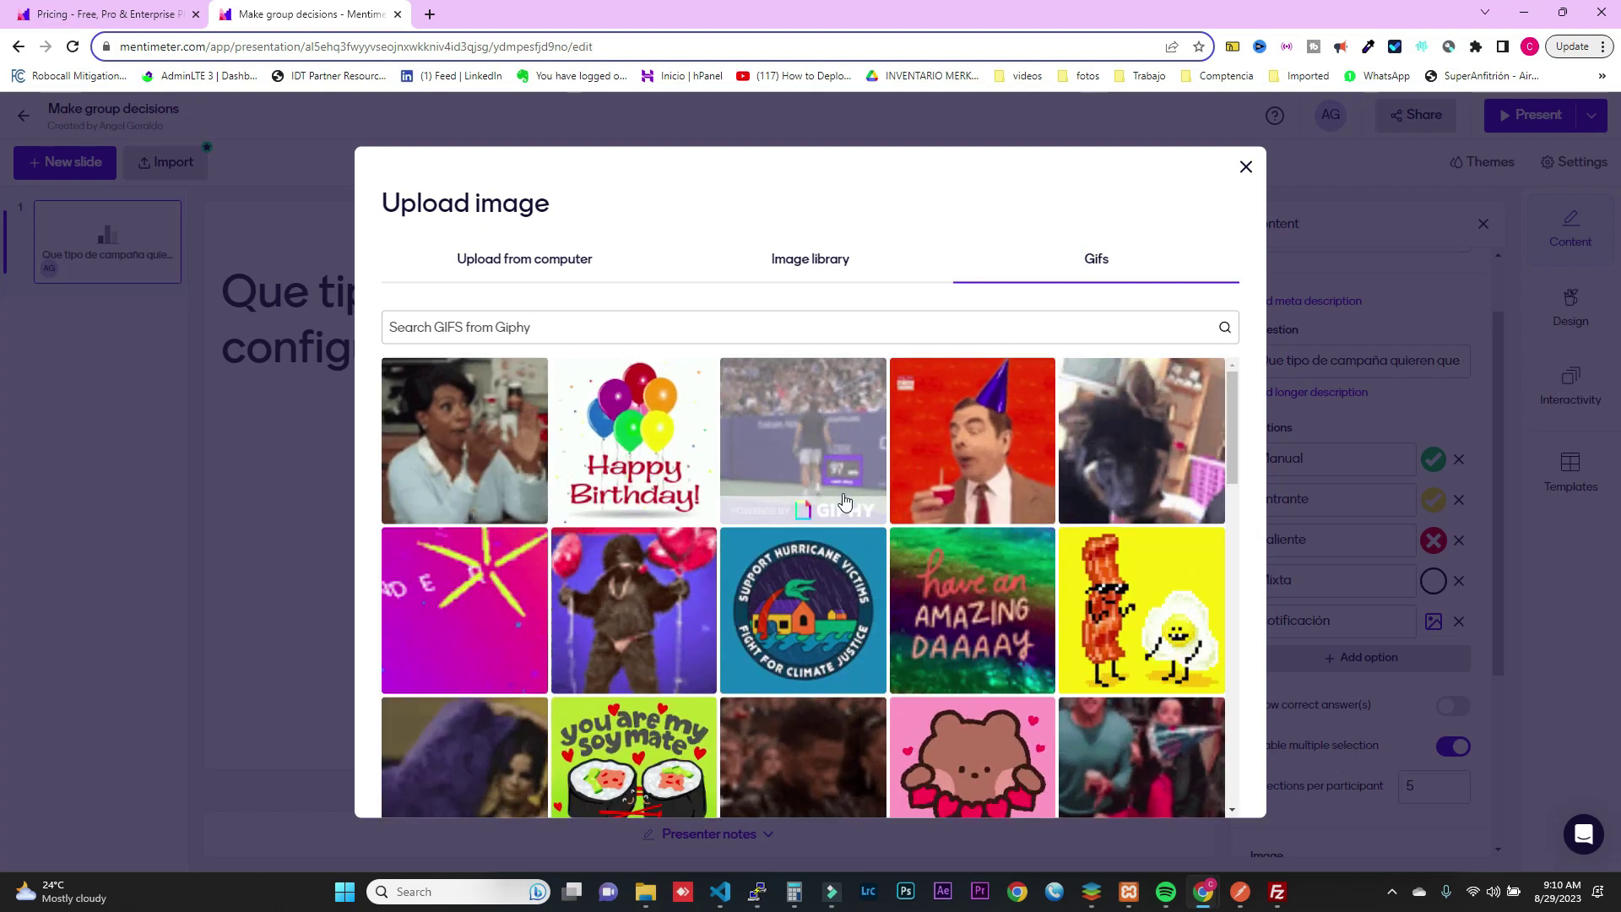
pyautogui.scroll(-5, 844, 500)
pyautogui.scroll(-6, 844, 500)
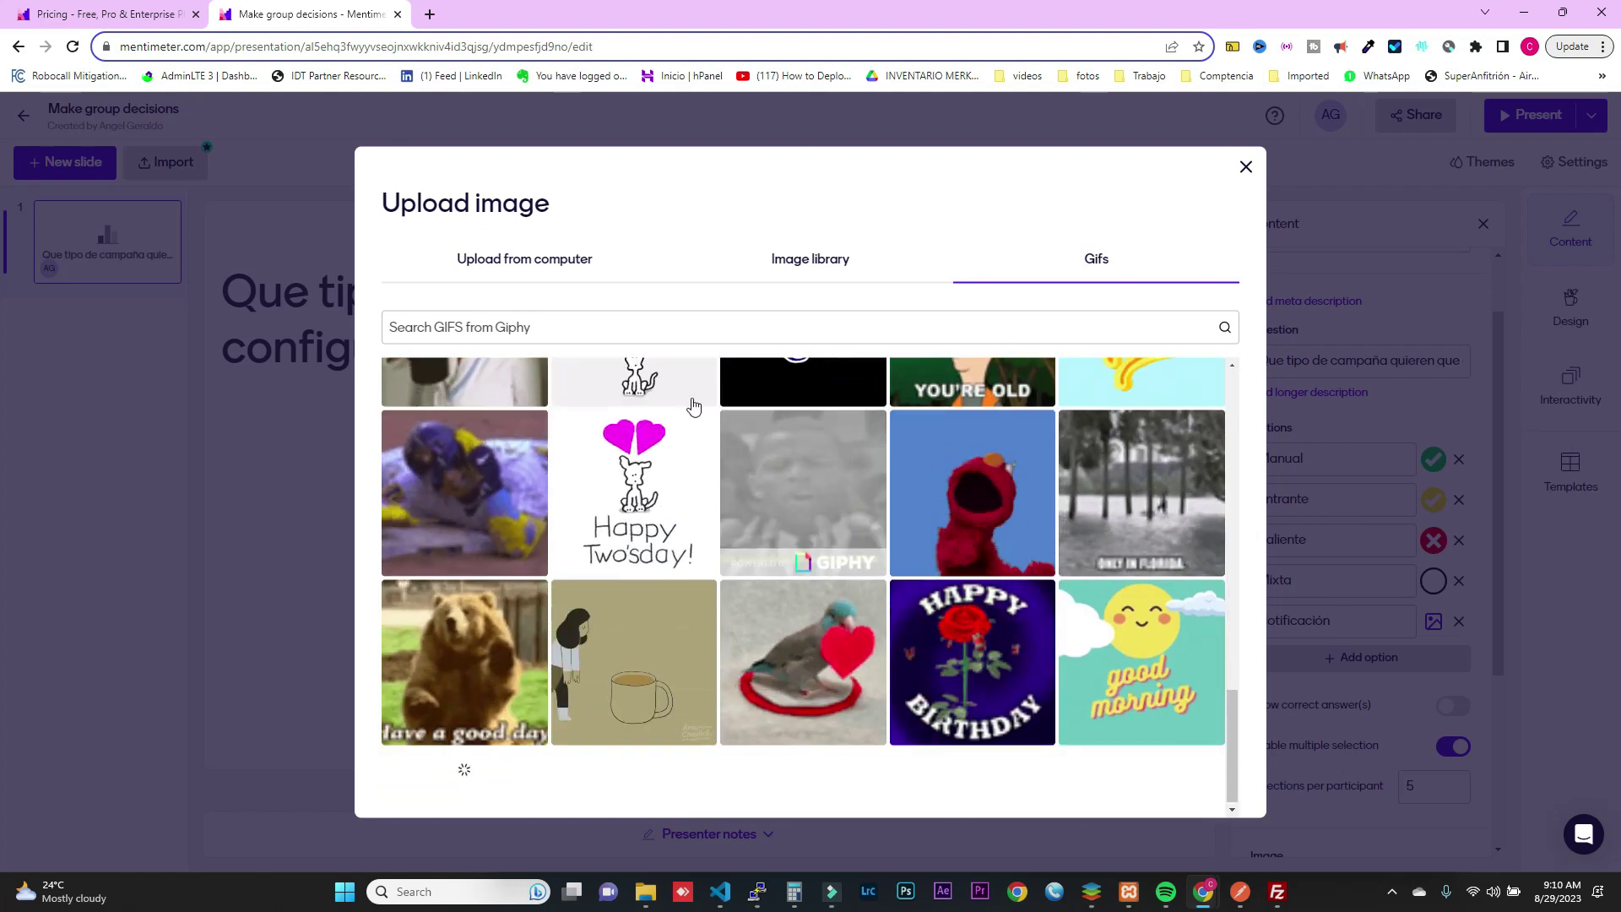
# - Search the image library for "notification" and save the photo of a smartphone lying on a dark wooden table as the option's image
pyautogui.click(778, 260)
pyautogui.click(688, 326)
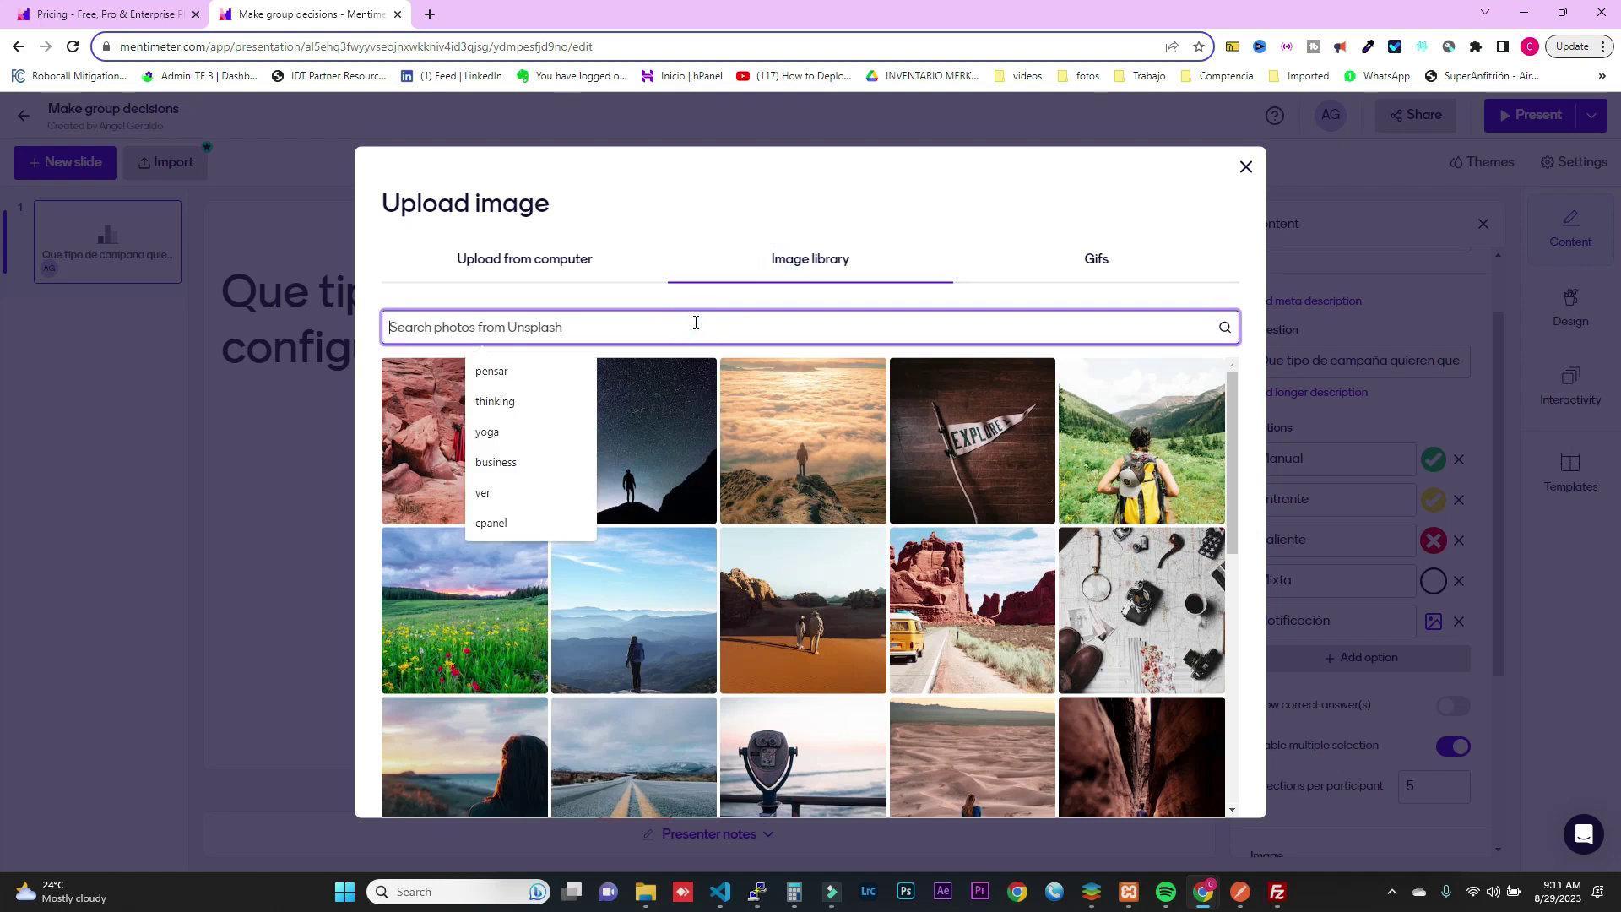
pyautogui.write('n')
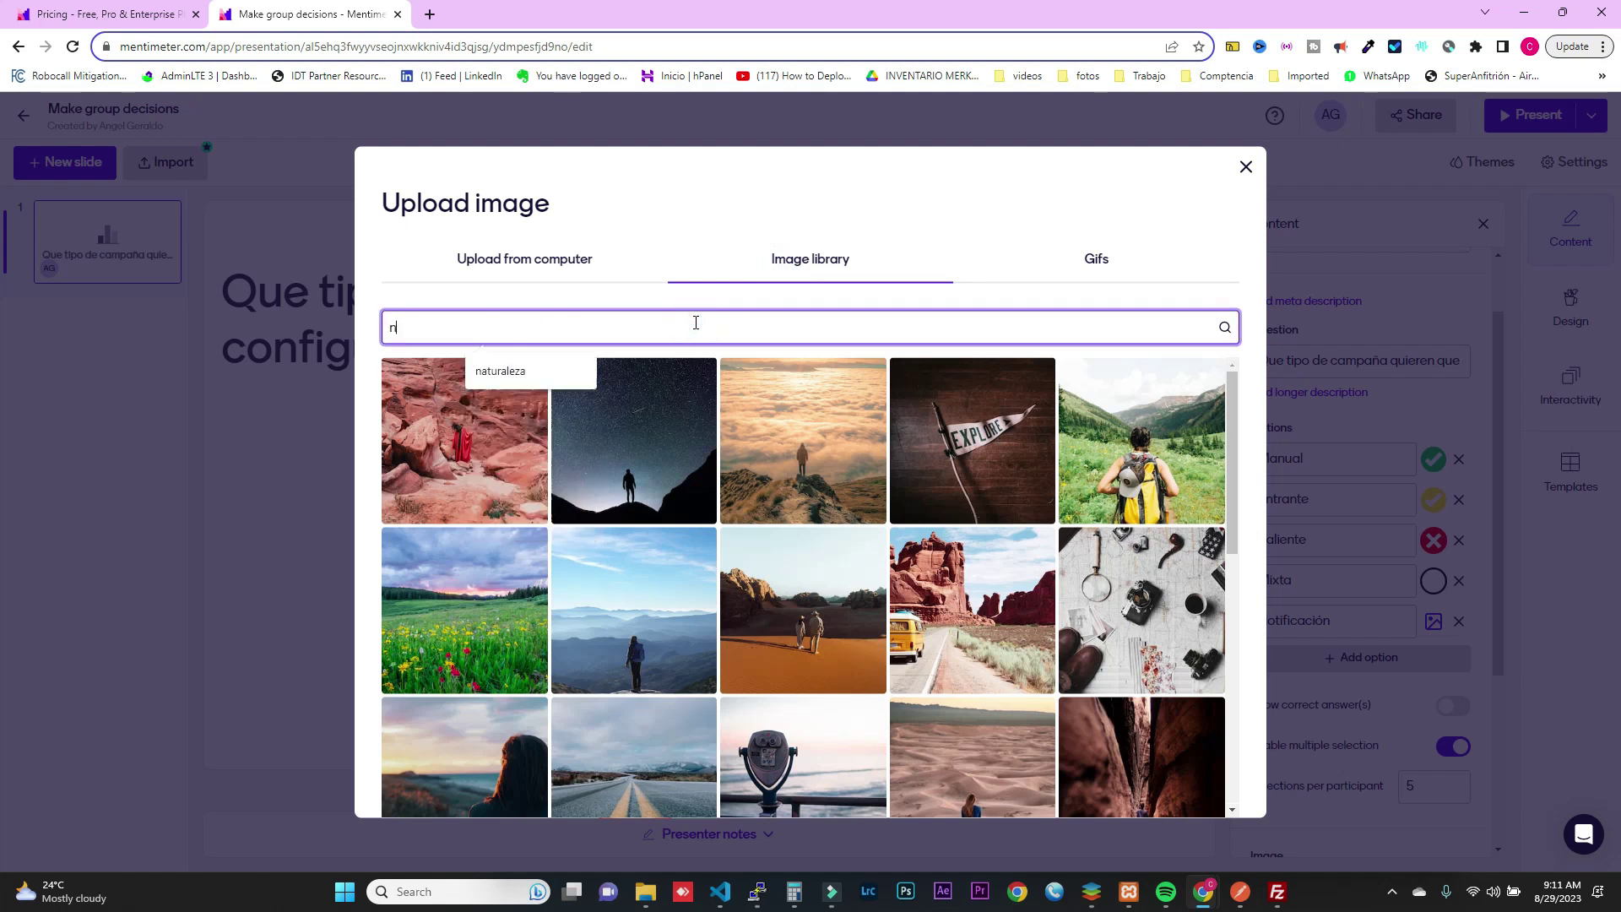
pyautogui.write('otification')
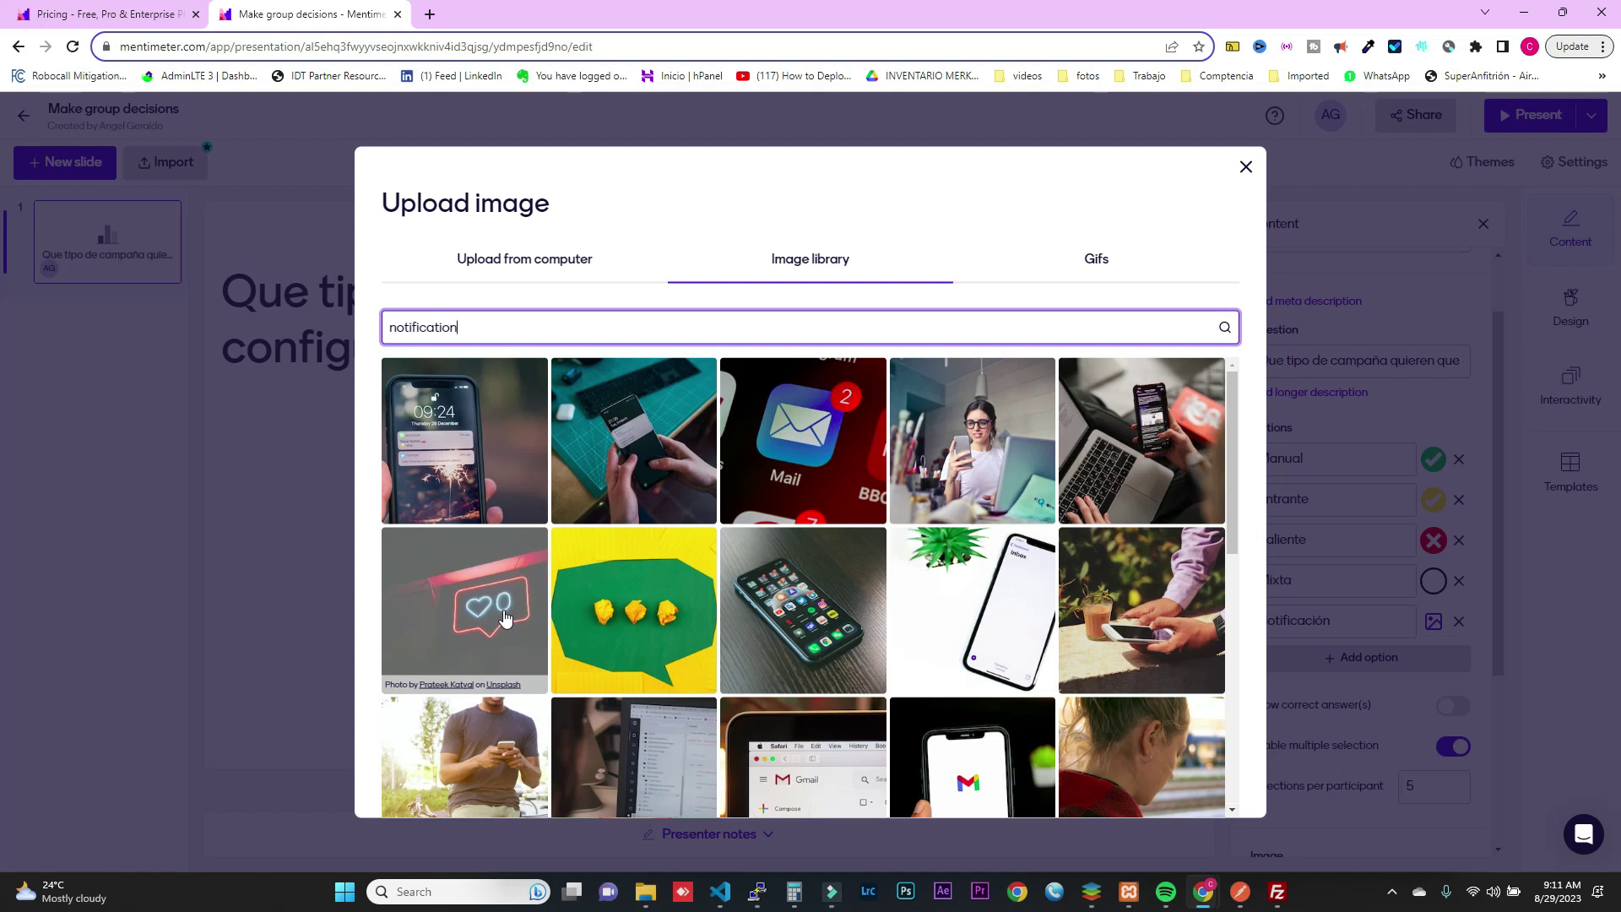
pyautogui.click(800, 608)
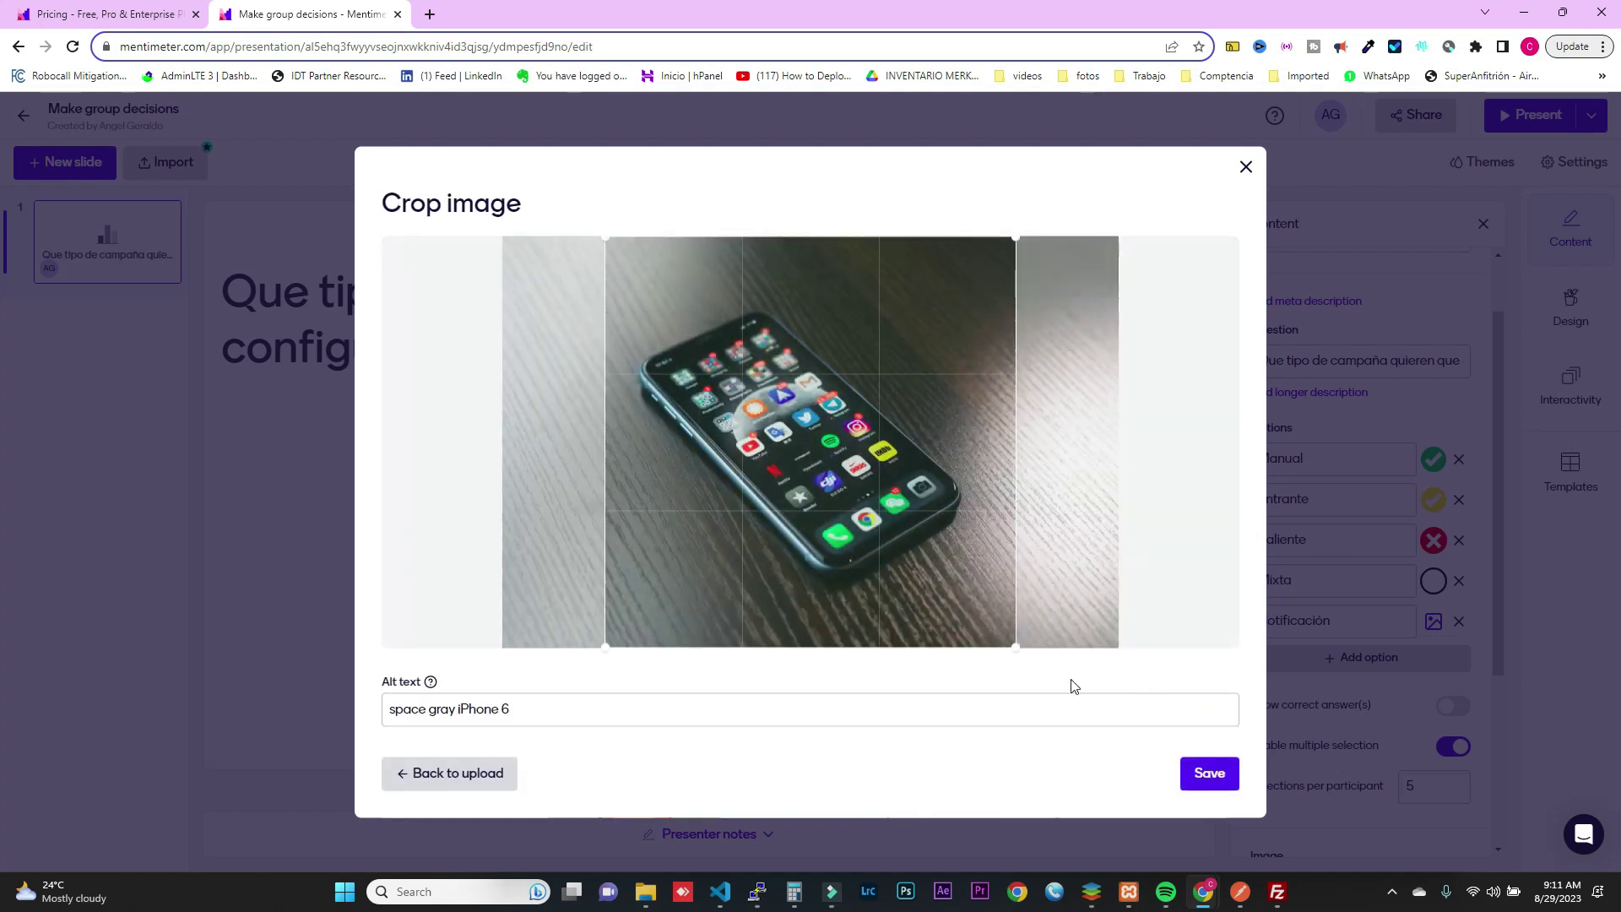
pyautogui.click(1205, 770)
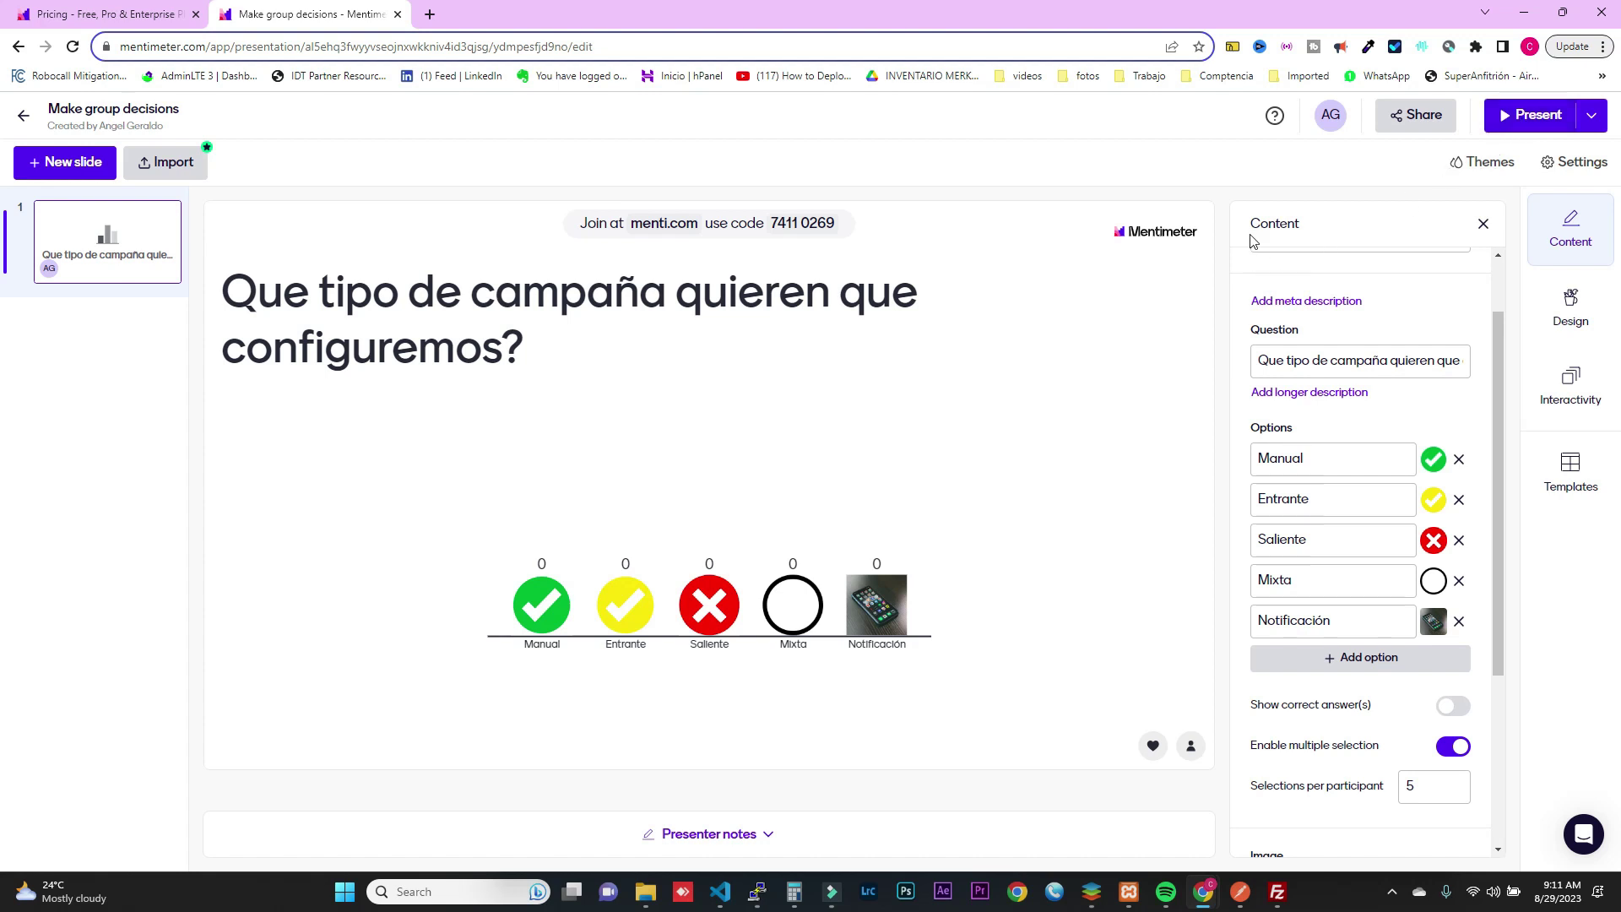
# - Open the presentation's sharing options for participants and display the QR code for joining
pyautogui.click(1402, 124)
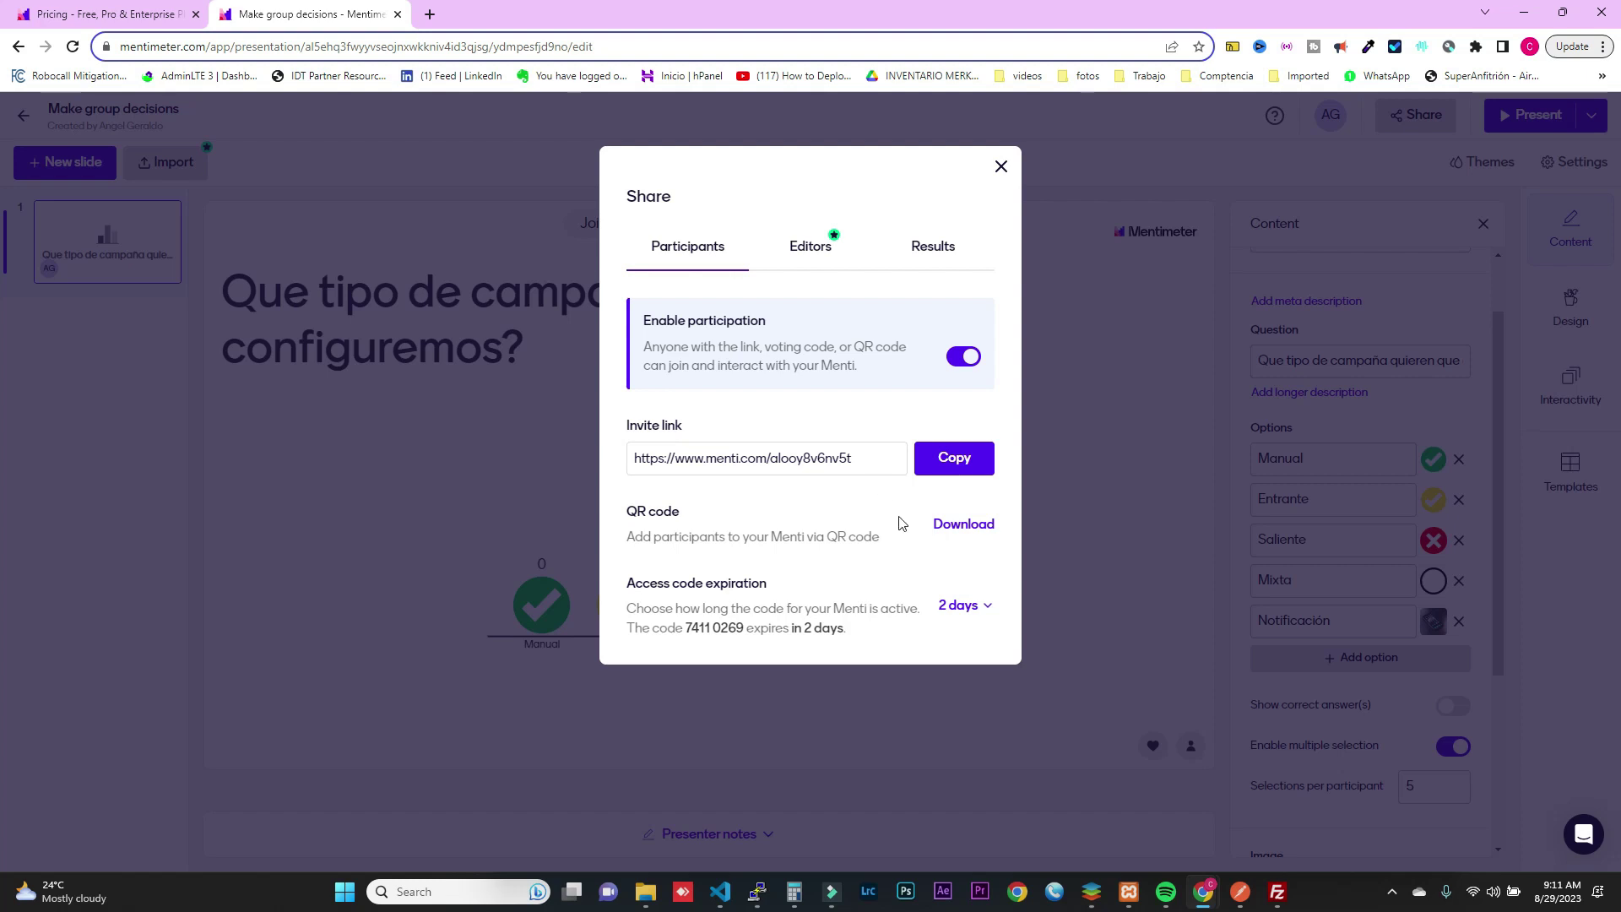
pyautogui.click(959, 527)
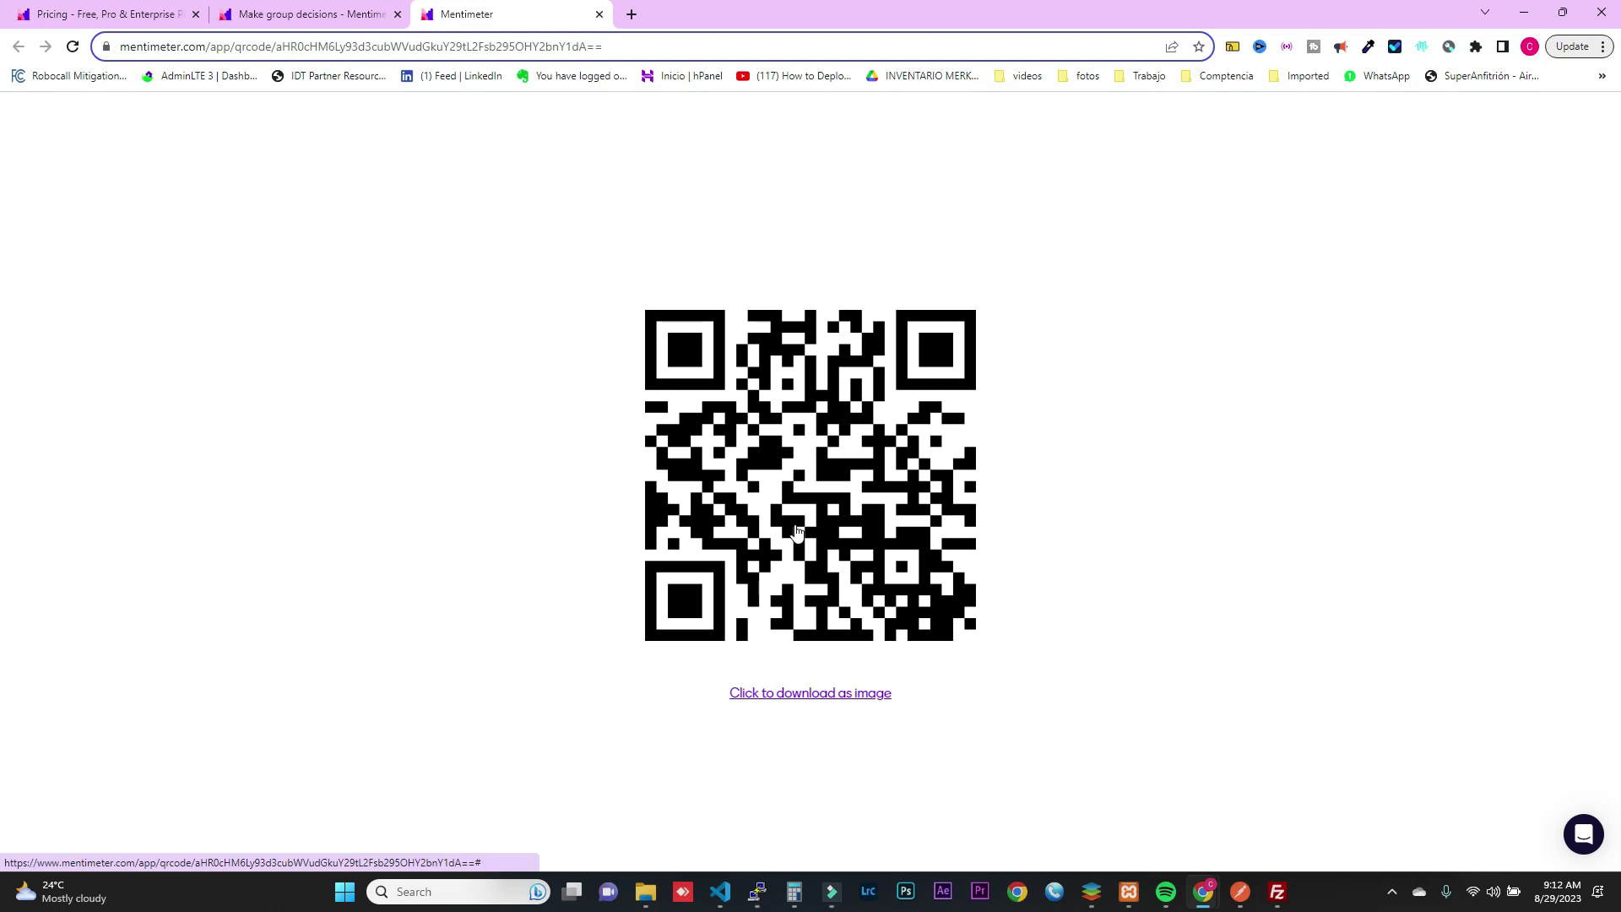
pyautogui.click(301, 22)
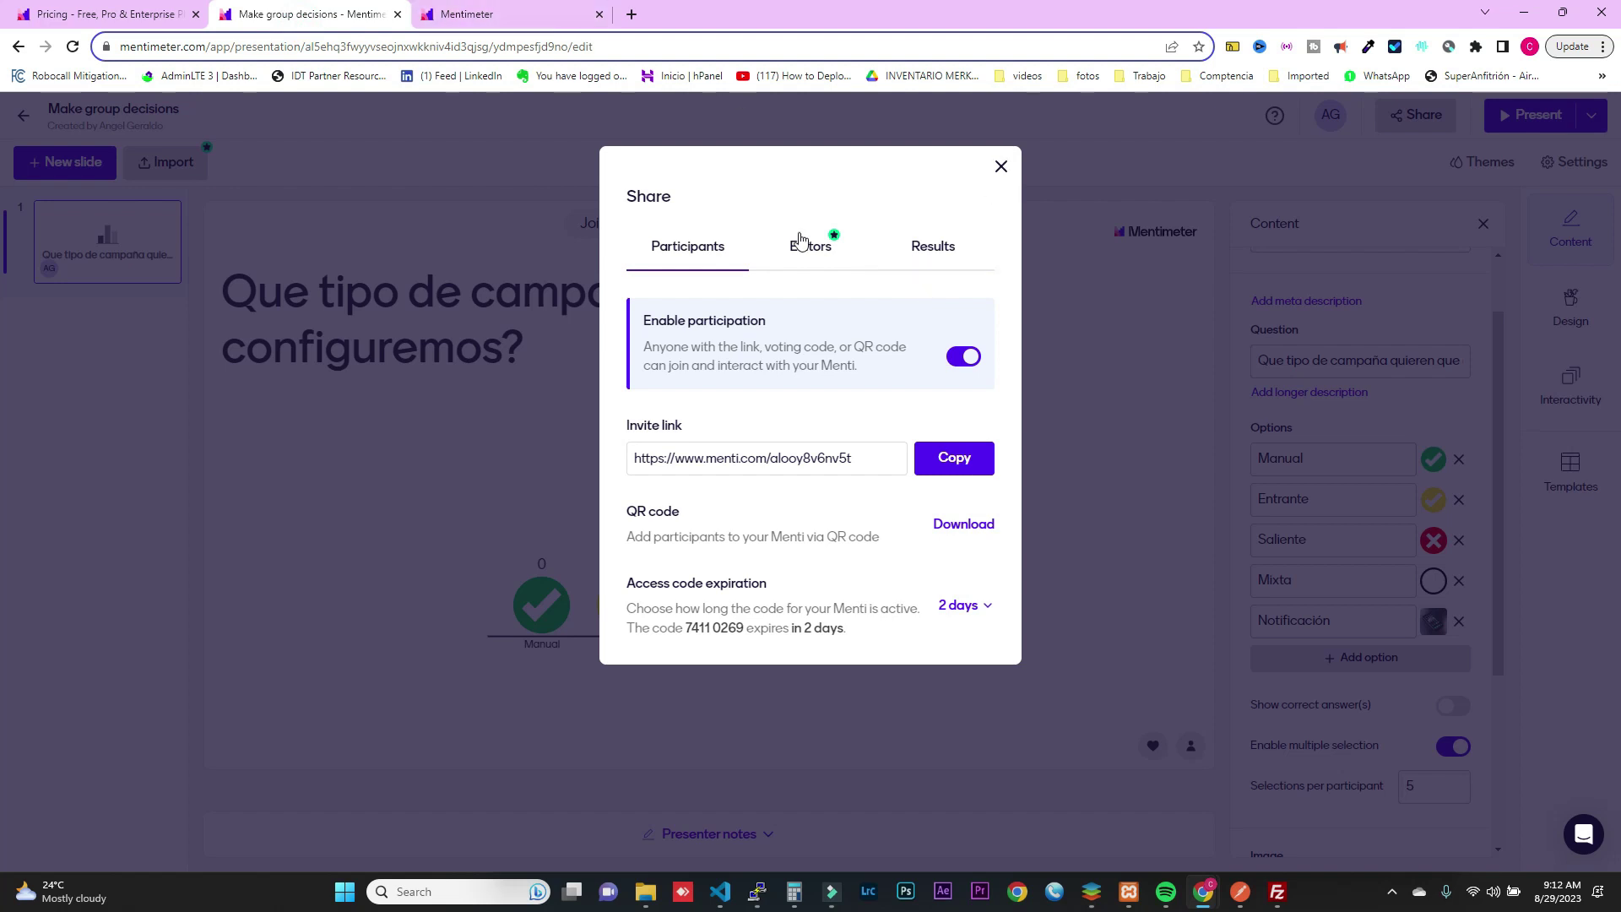
pyautogui.click(473, 14)
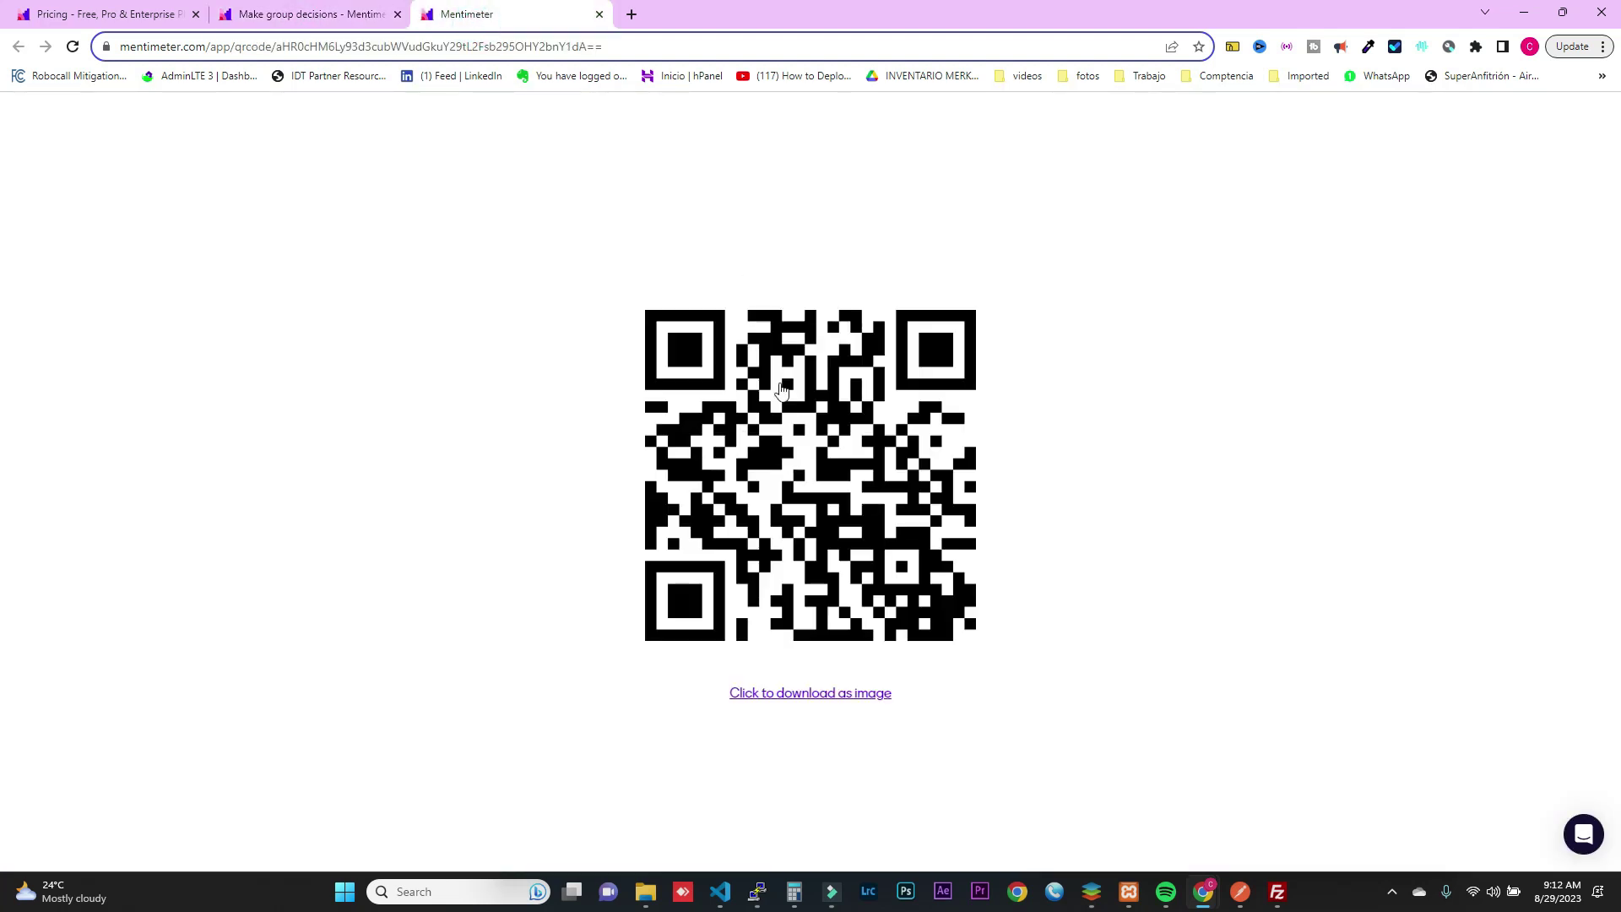
pyautogui.click(341, 17)
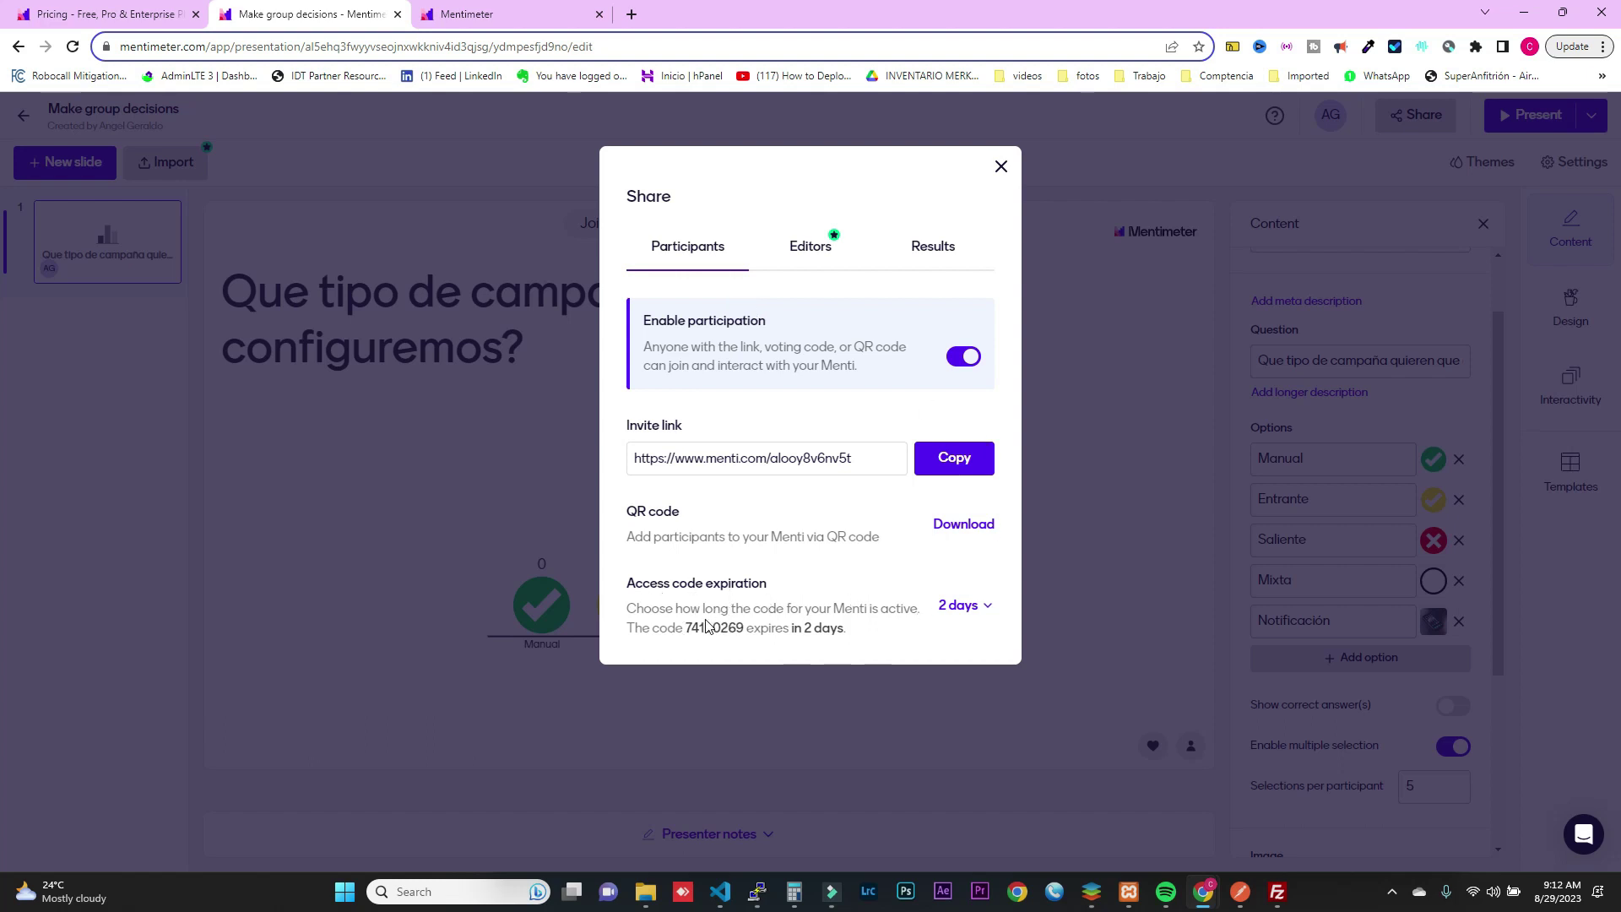
# - Point out the access code in the sharing options and close them
pyautogui.moveTo(690, 628); pyautogui.dragTo(737, 624)
pyautogui.click(680, 629)
pyautogui.click(1001, 167)
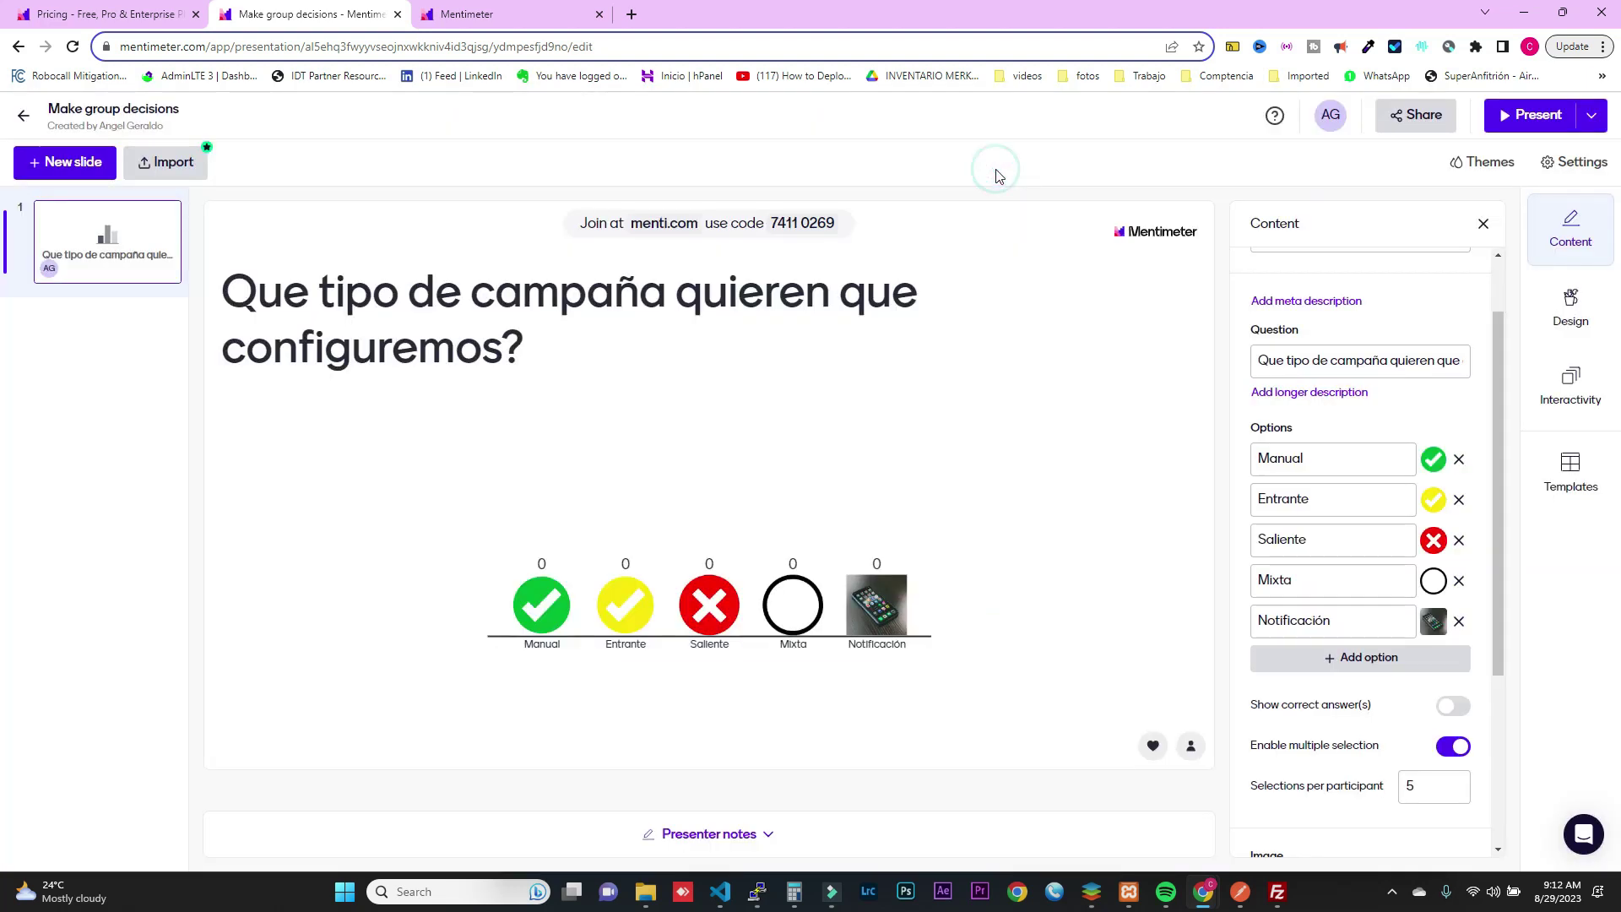
# - Show the page with the QR code for joining the poll and return to the presentation editor
pyautogui.click(1515, 131)
pyautogui.click(497, 49)
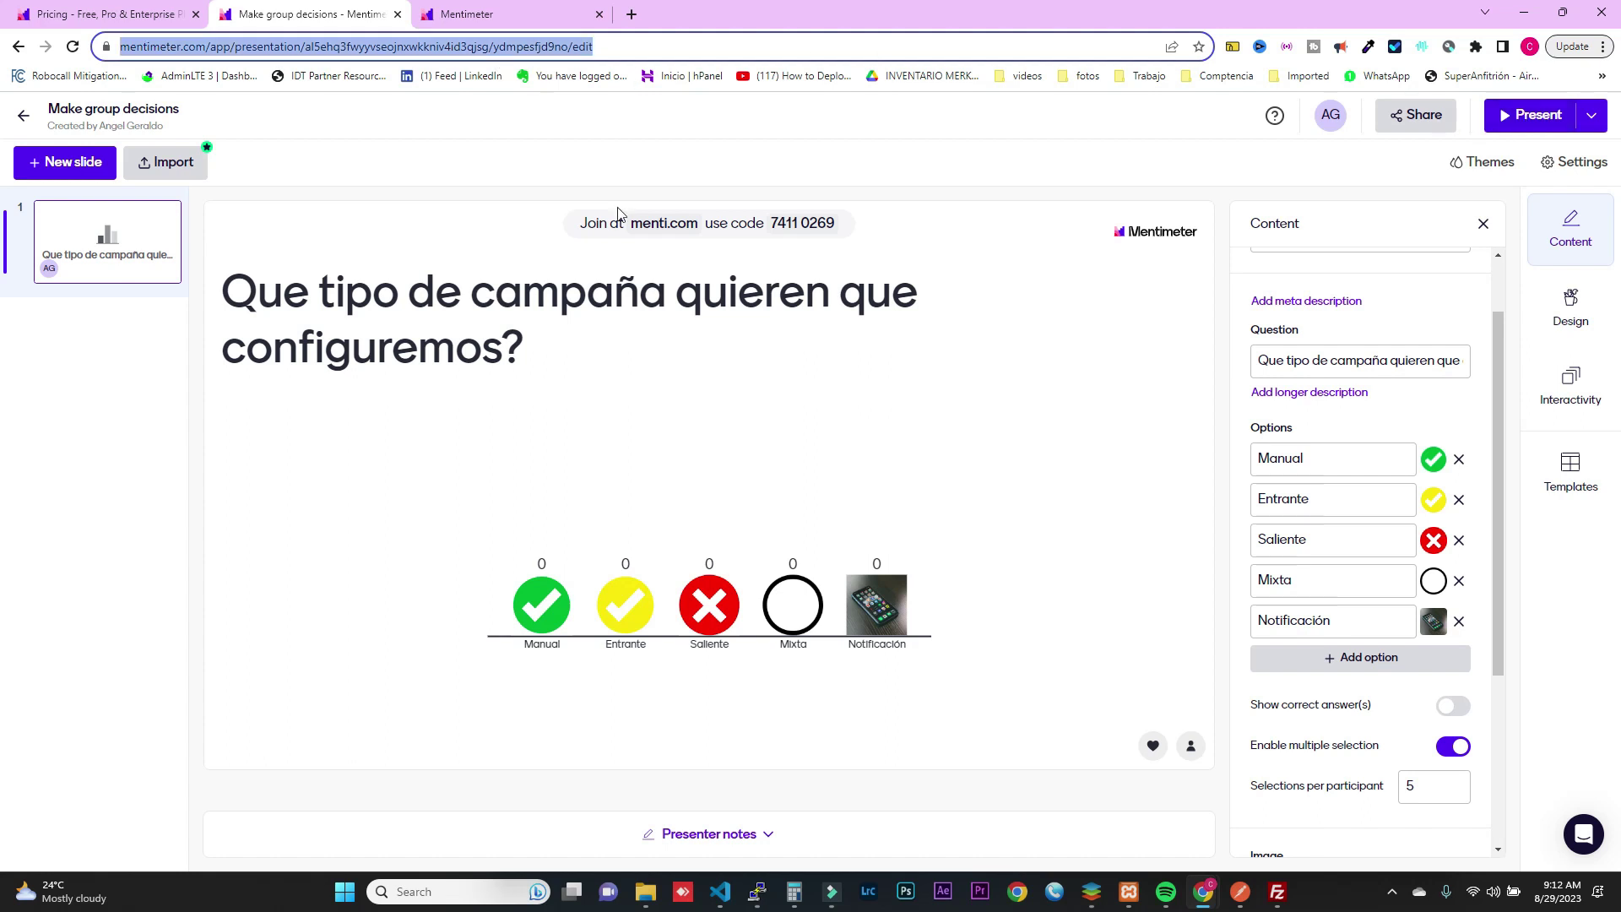
pyautogui.click(505, 15)
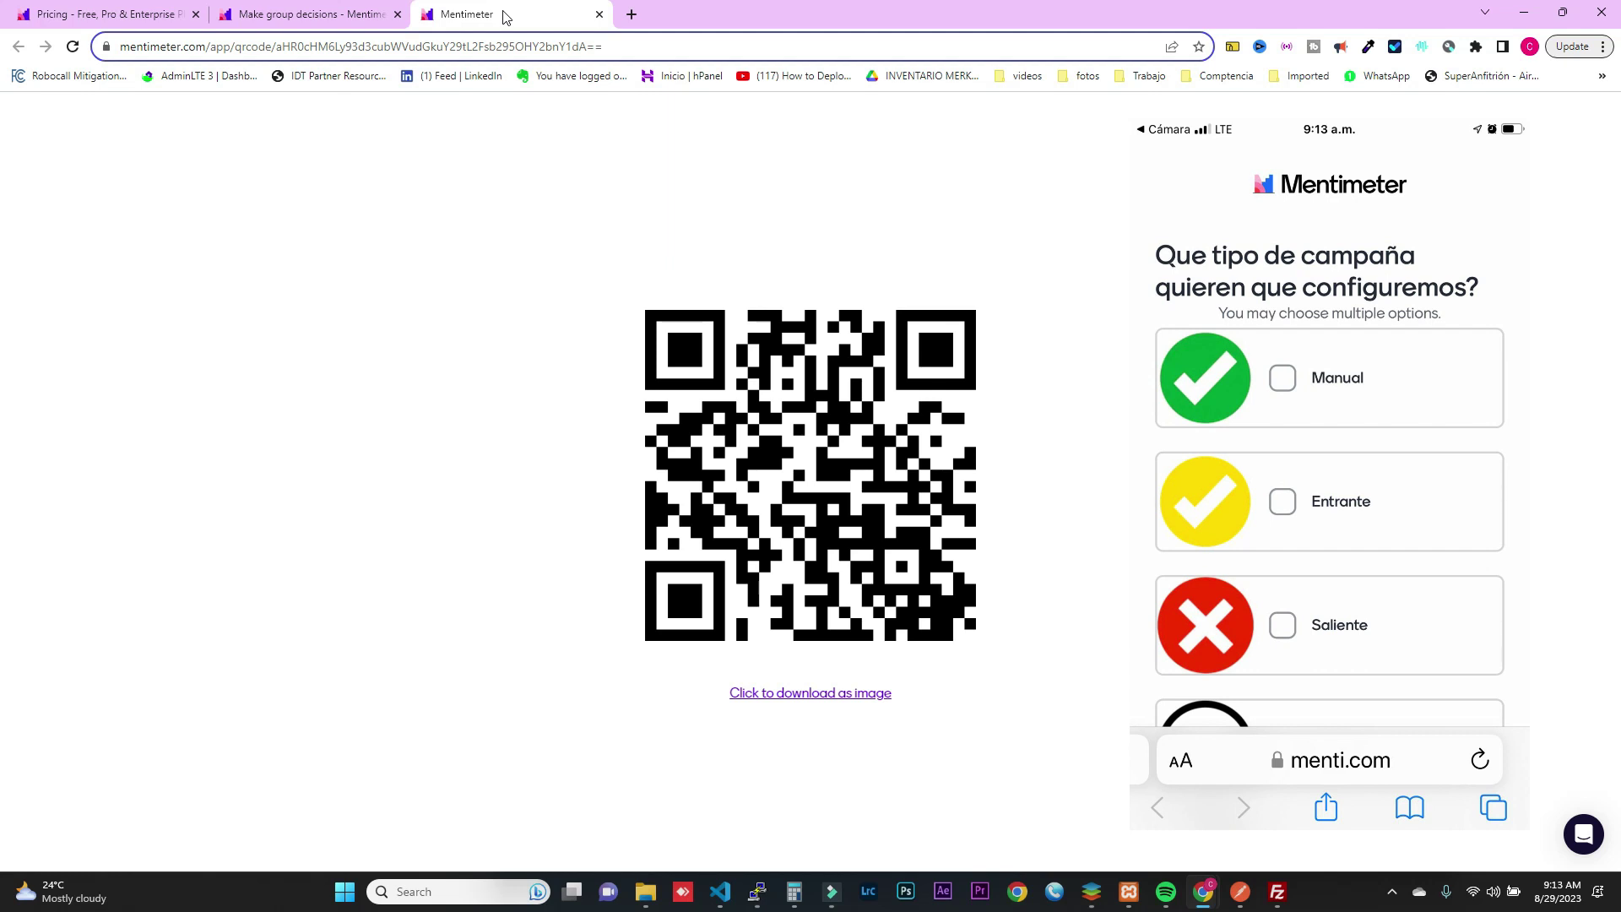
pyautogui.click(323, 23)
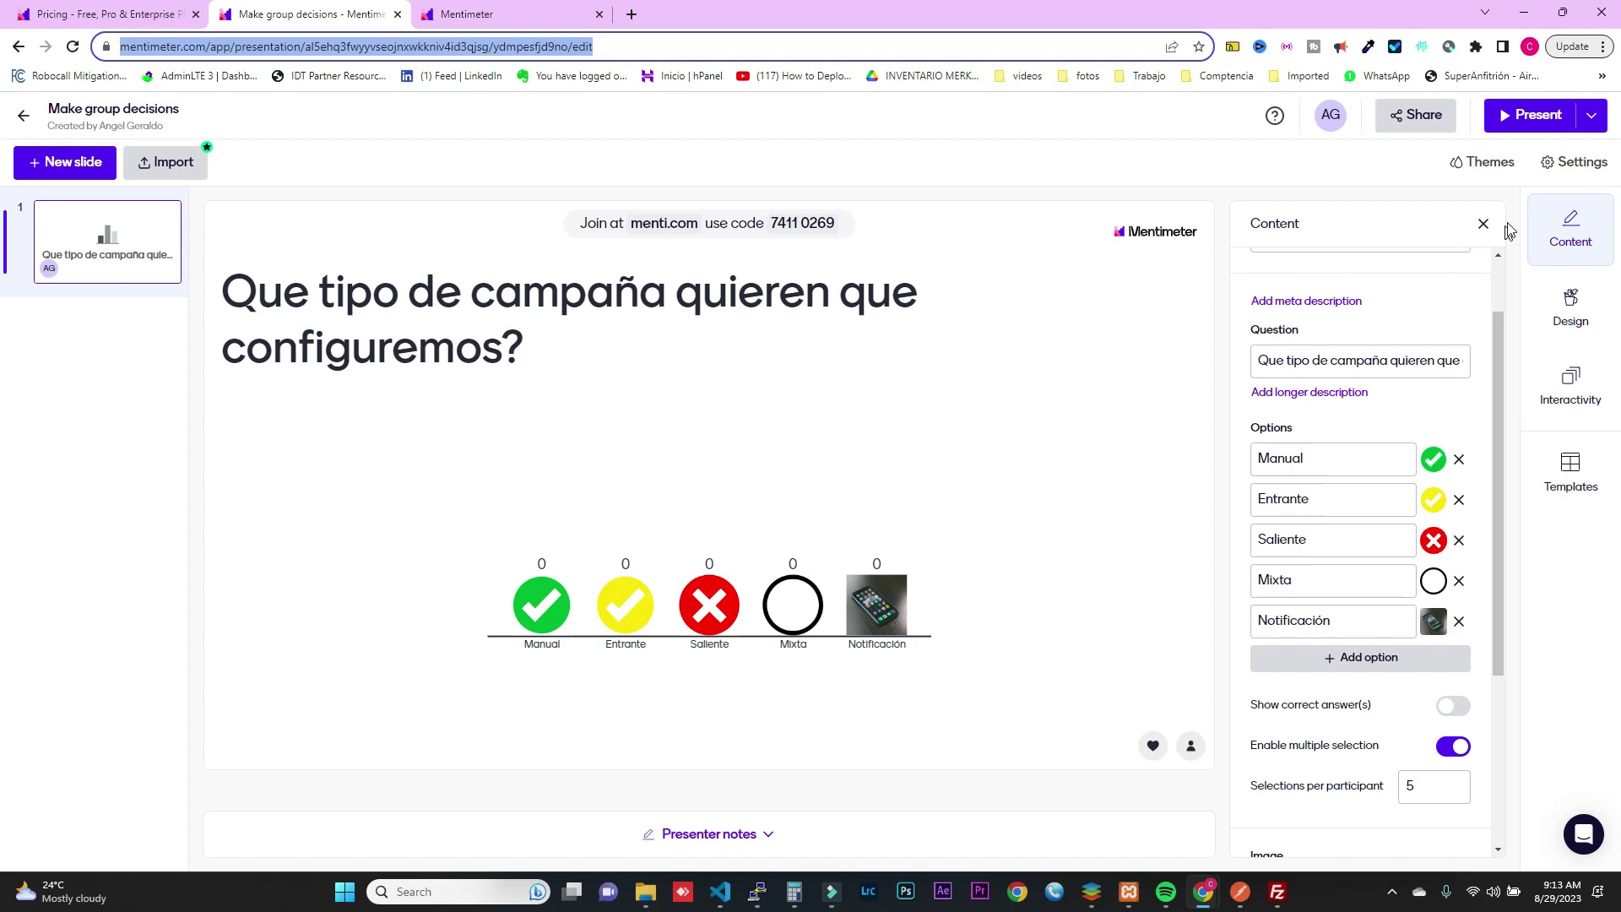
# - Present the campaign-type poll in full screen to show the participants' votes, and exit to the editor
pyautogui.click(1538, 127)
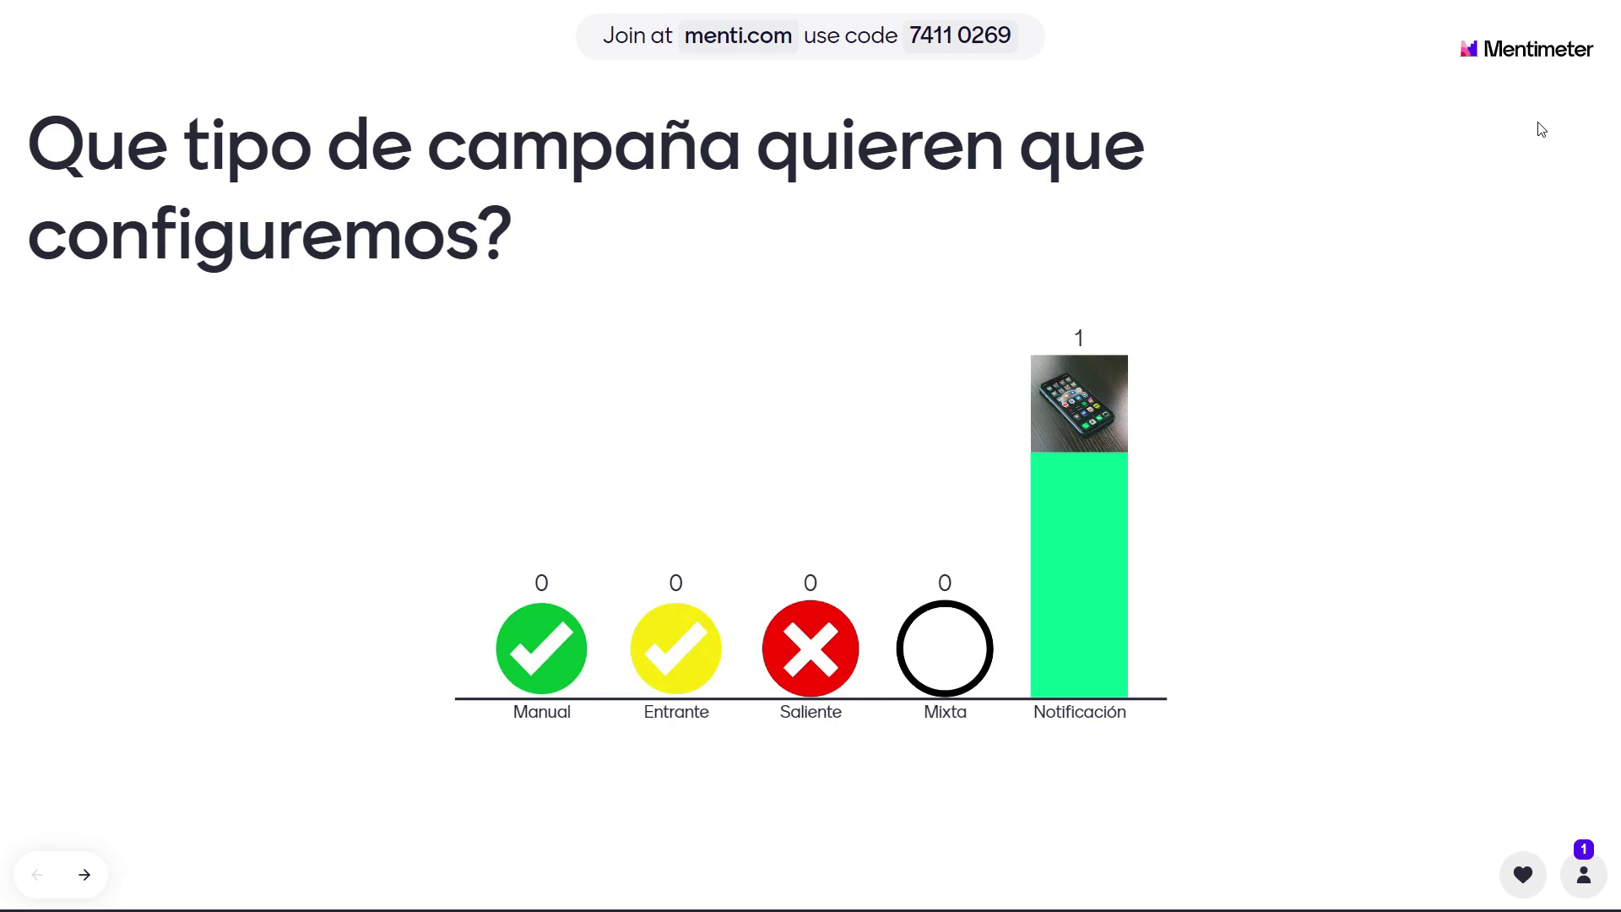
pyautogui.press('Escape')
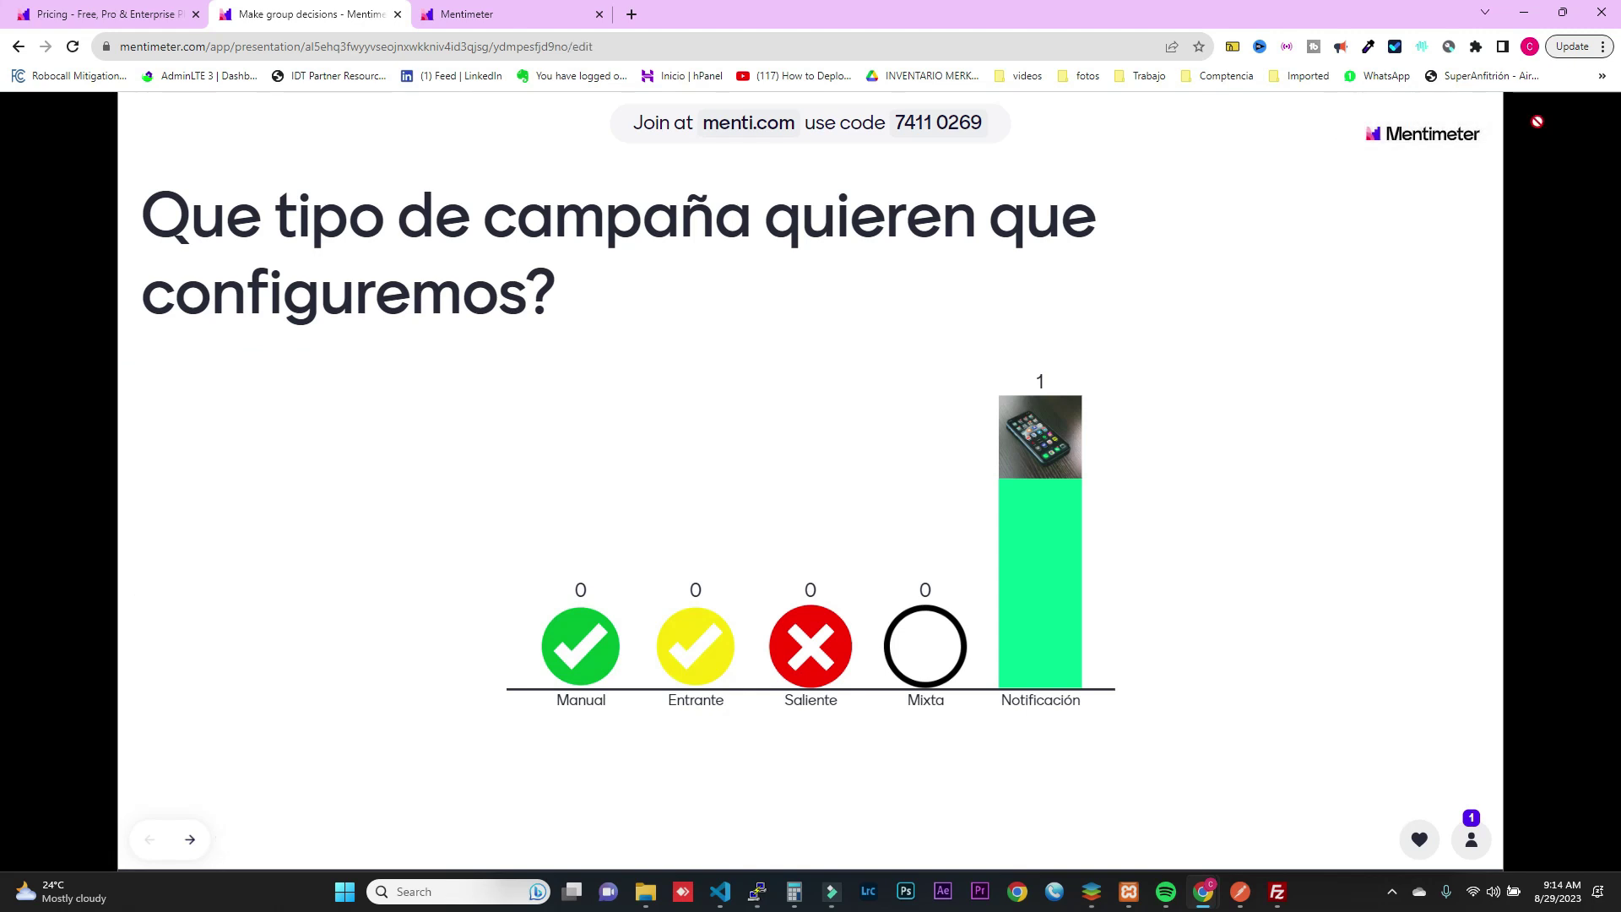
pyautogui.press('Escape')
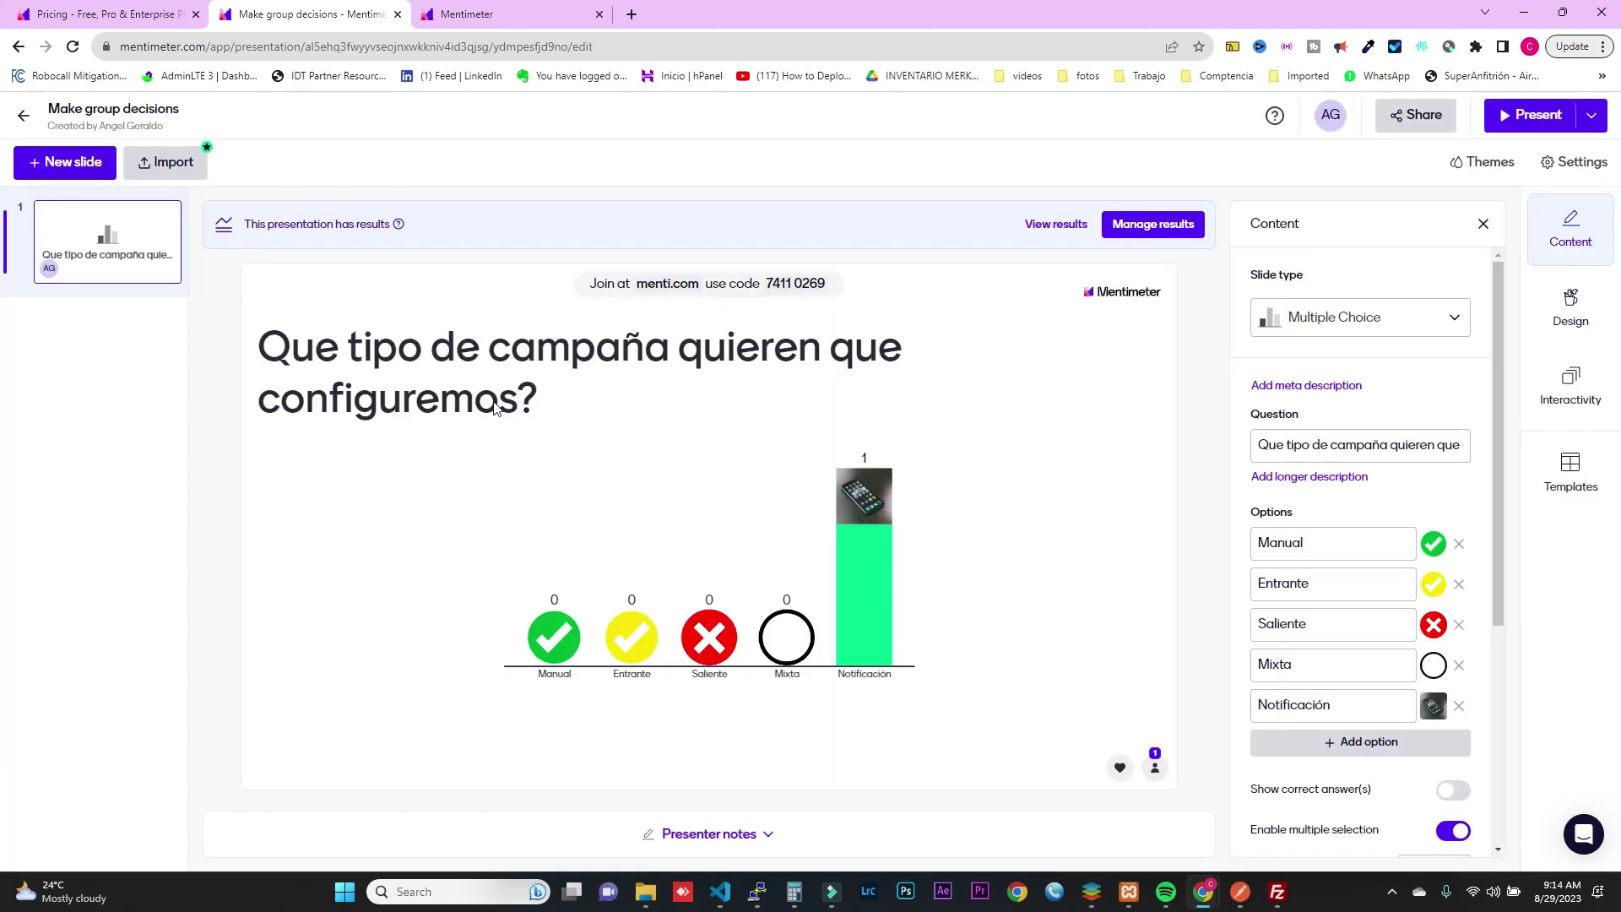
# - Add a second Multiple Choice slide with the question "Que tipo de usuario quieres que configuremos"
pyautogui.click(62, 169)
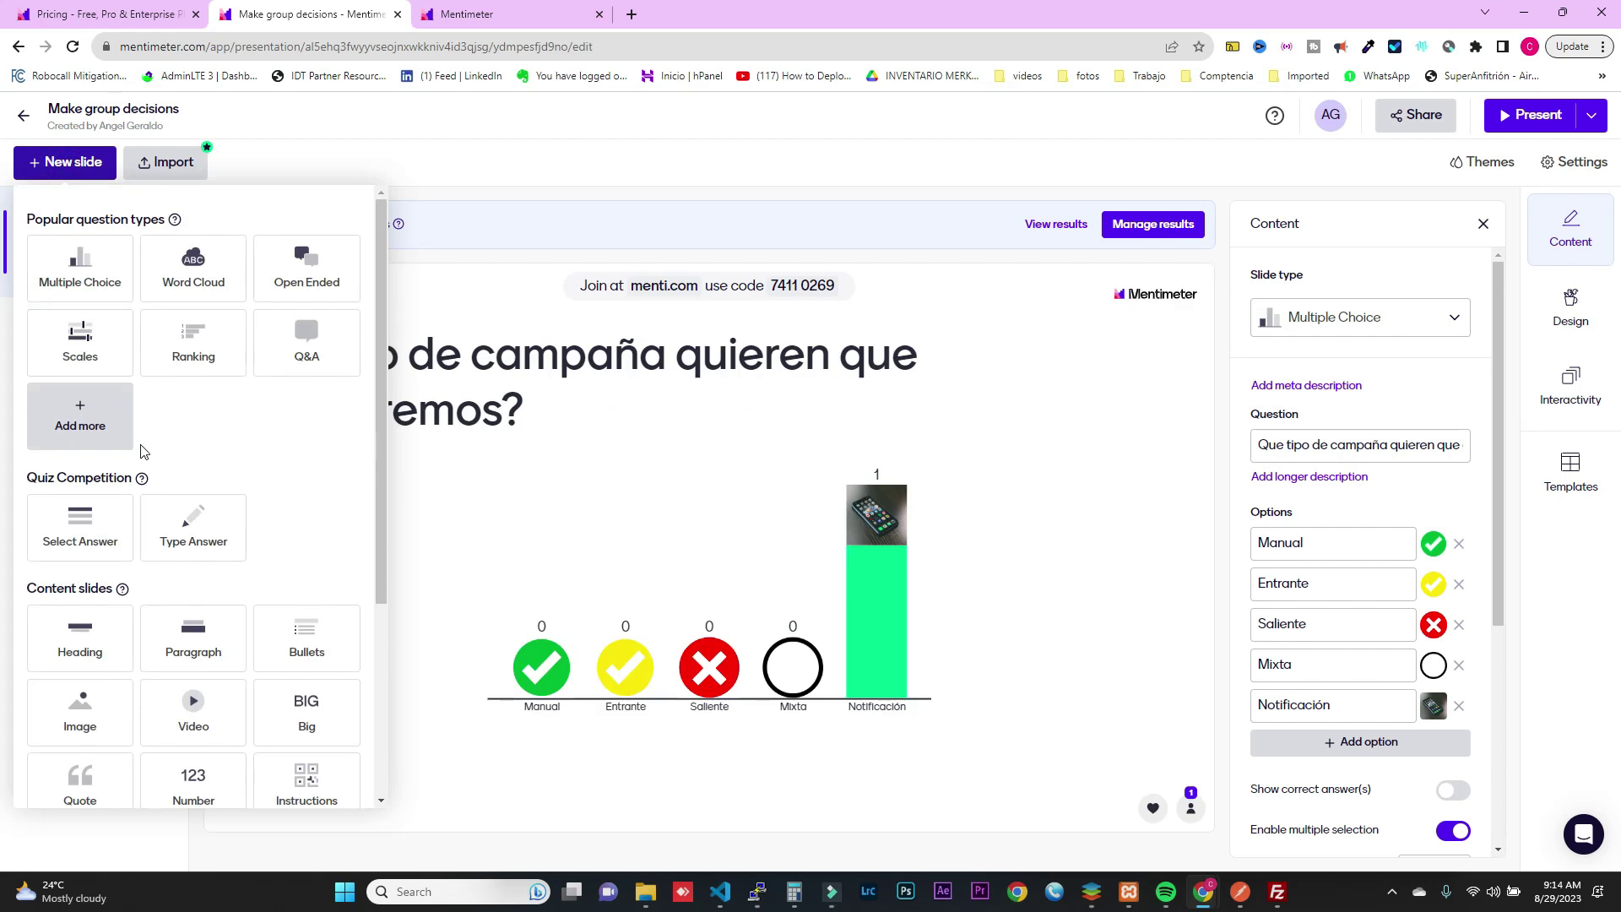
pyautogui.click(103, 272)
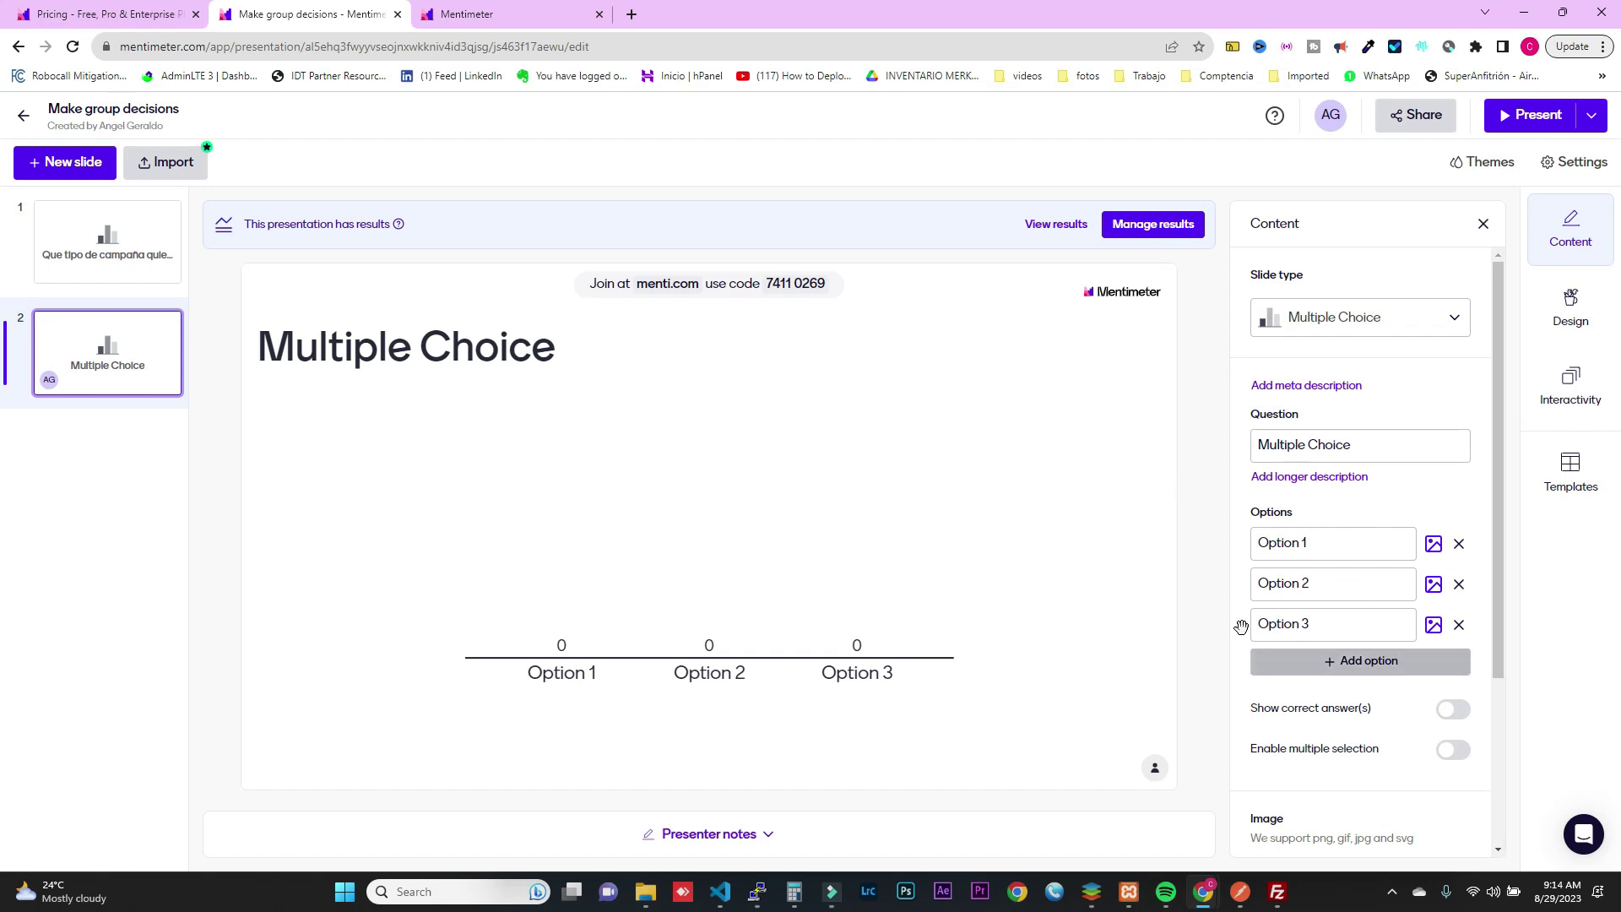
pyautogui.click(1348, 448)
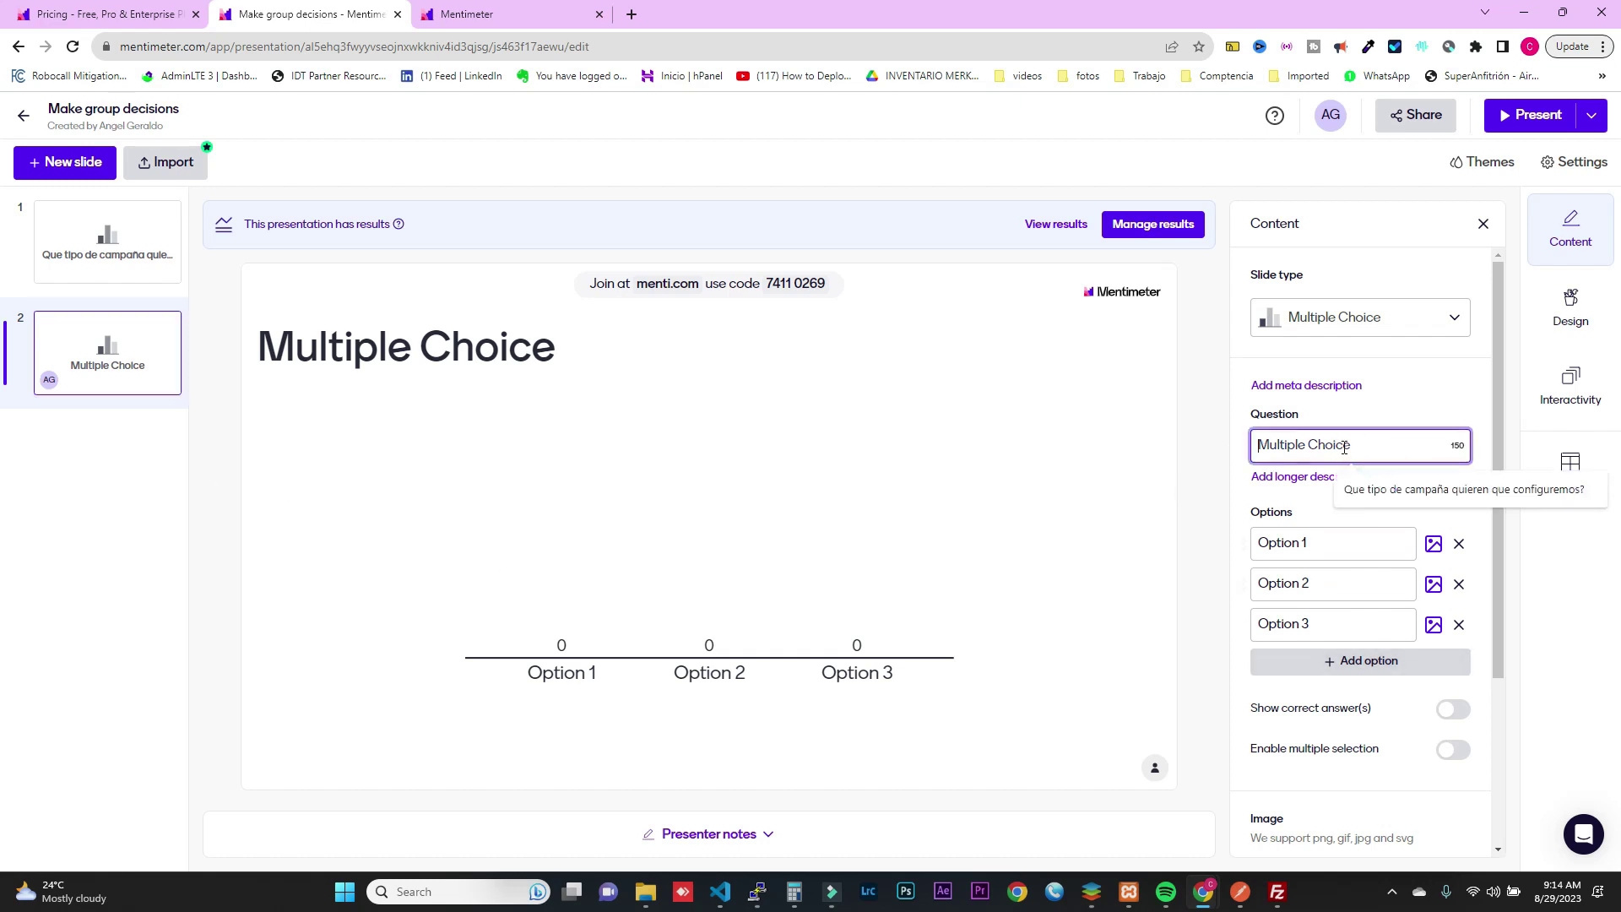
pyautogui.write('Que tio de')
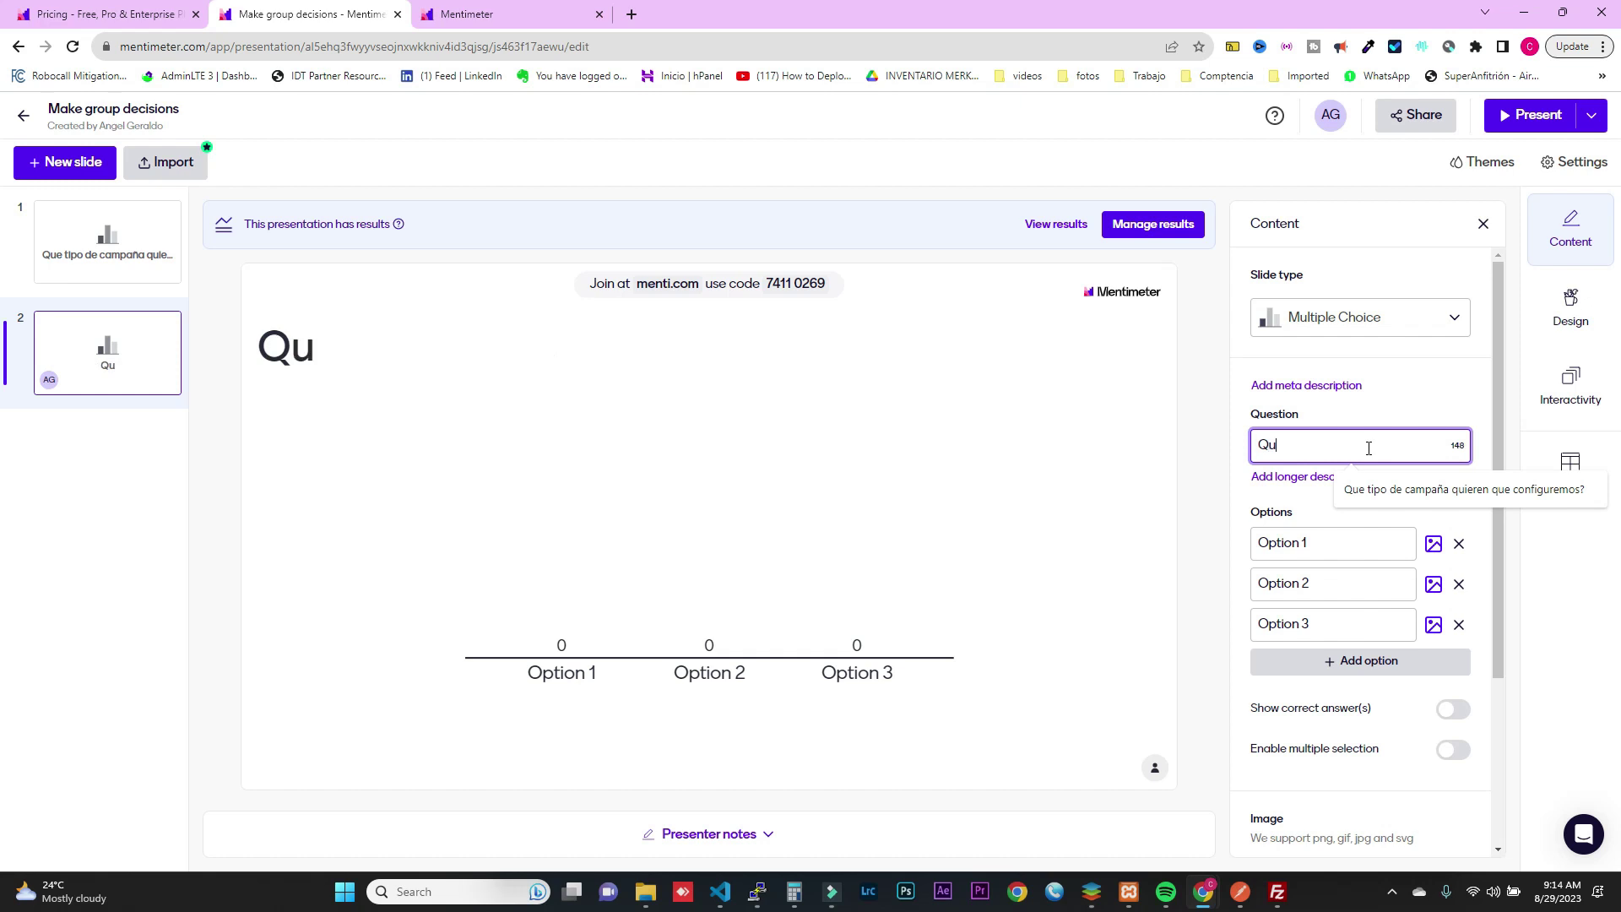
pyautogui.press('BackSpace')
pyautogui.press('BackSpace')
pyautogui.press('BackSpace')
pyautogui.press('BackSpace')
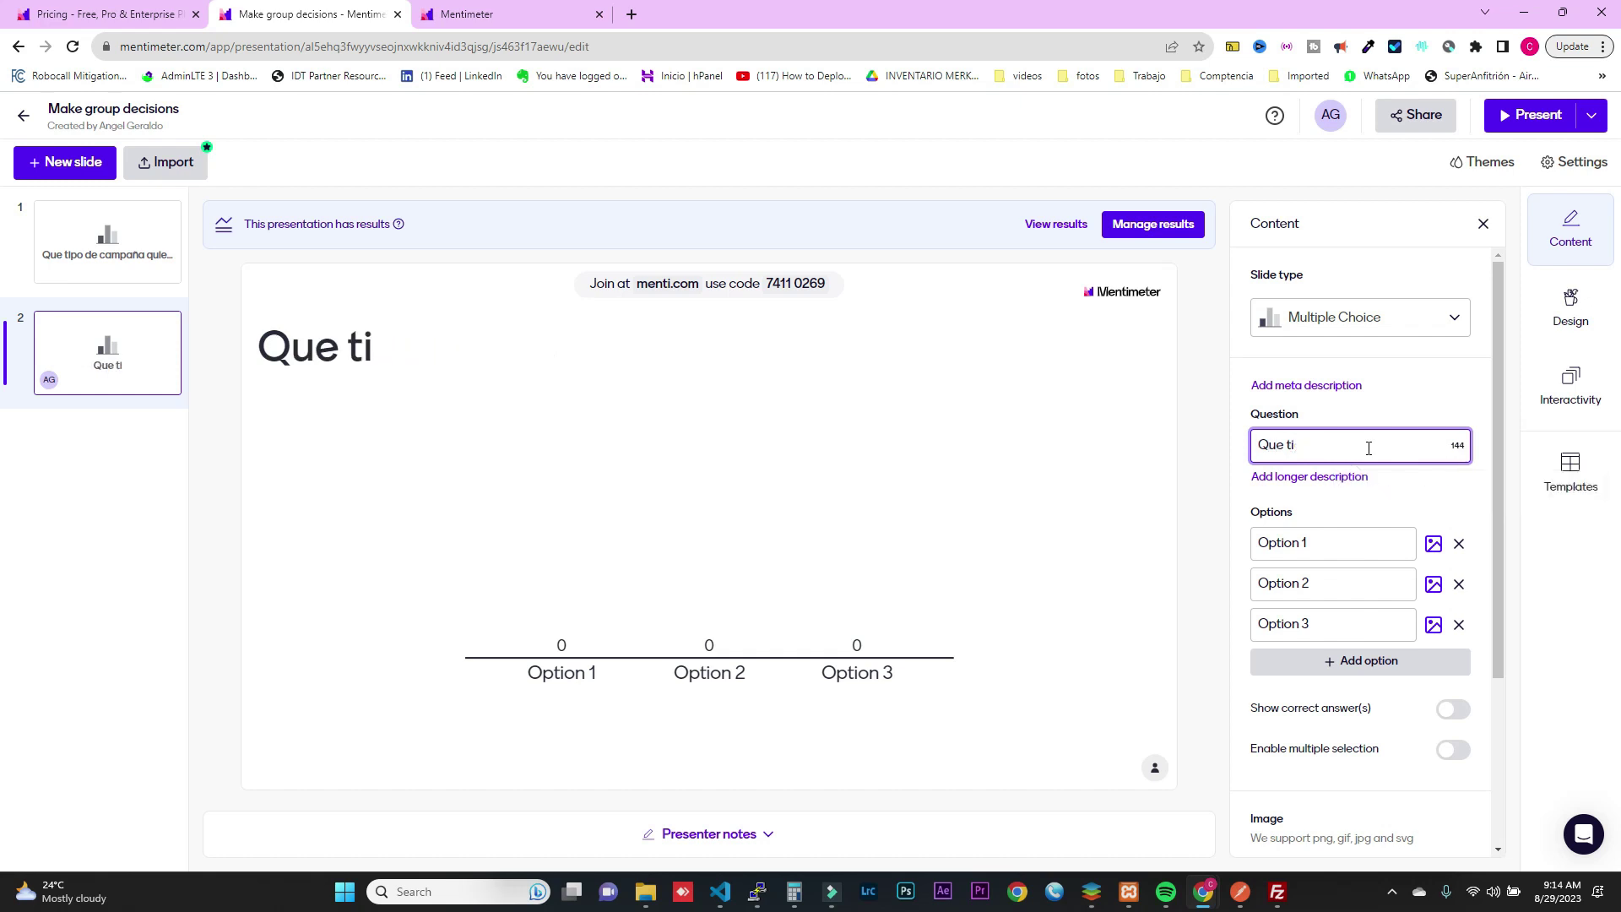
pyautogui.write('po de usuario')
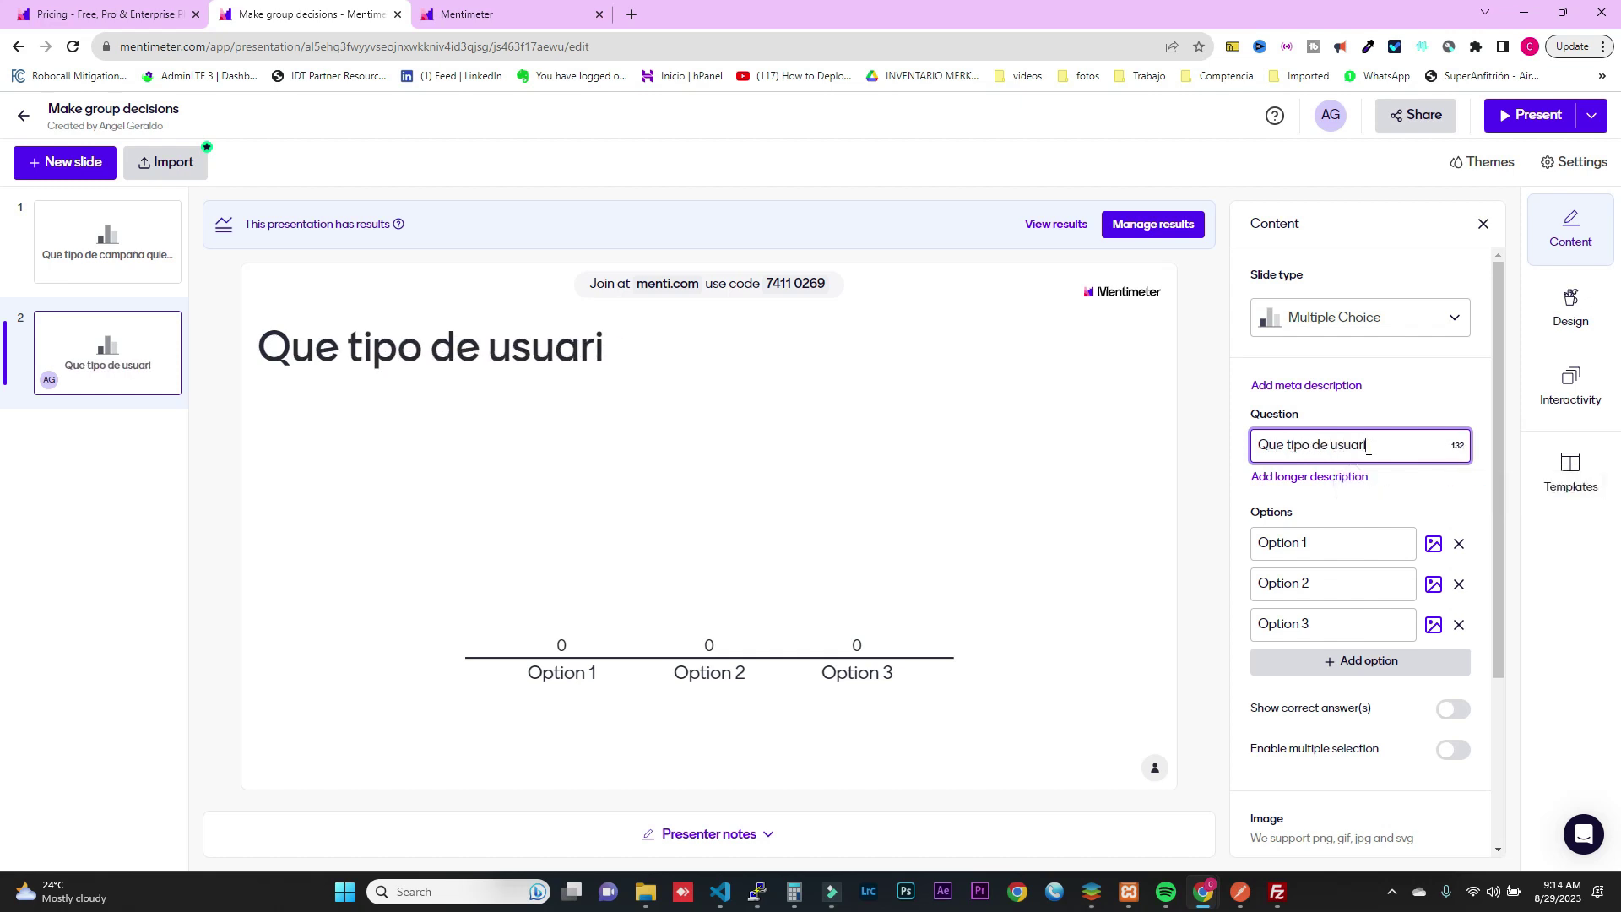
pyautogui.write('uiere')
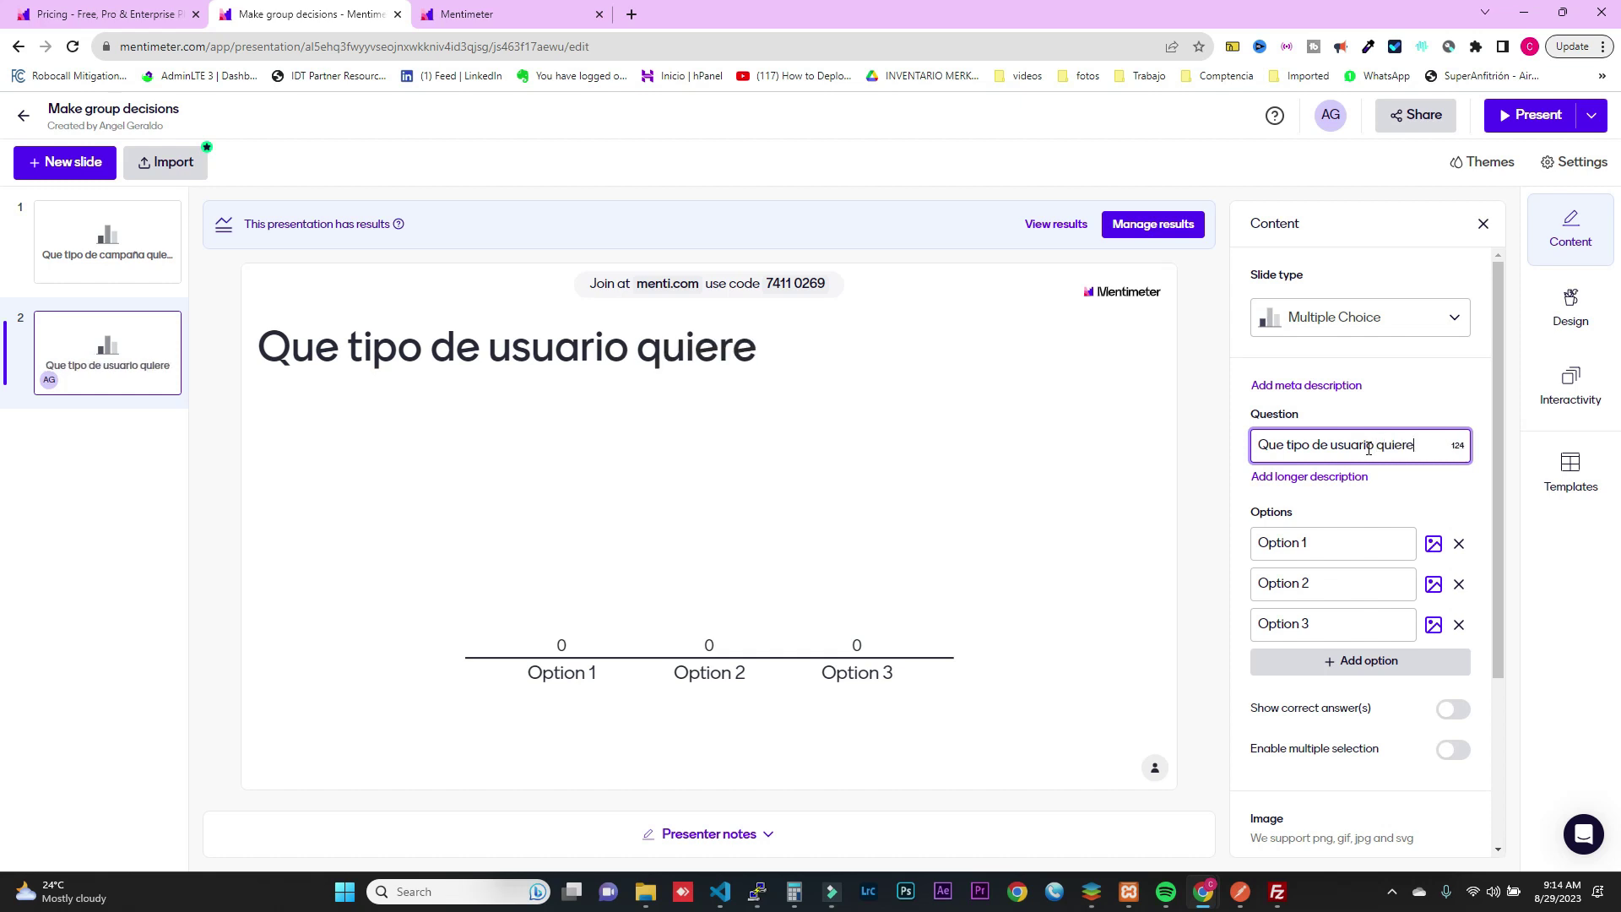
pyautogui.write('s que configuremos')
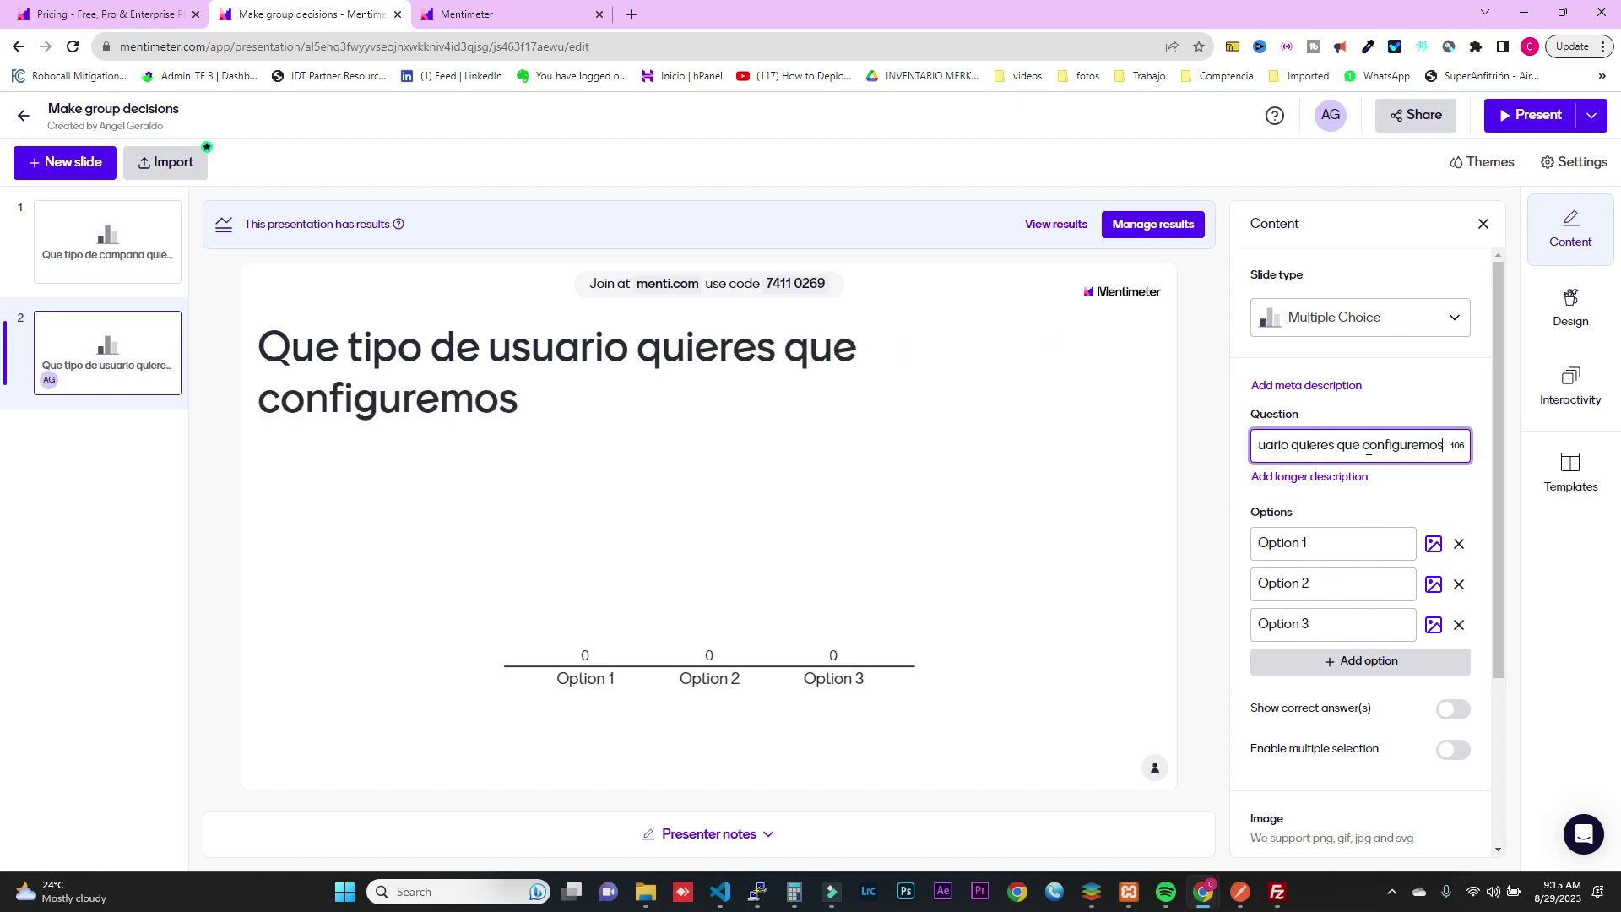
# - Name the second slide's three answer options "Agente", "Administrador" and "Remoto"
pyautogui.click(1363, 540)
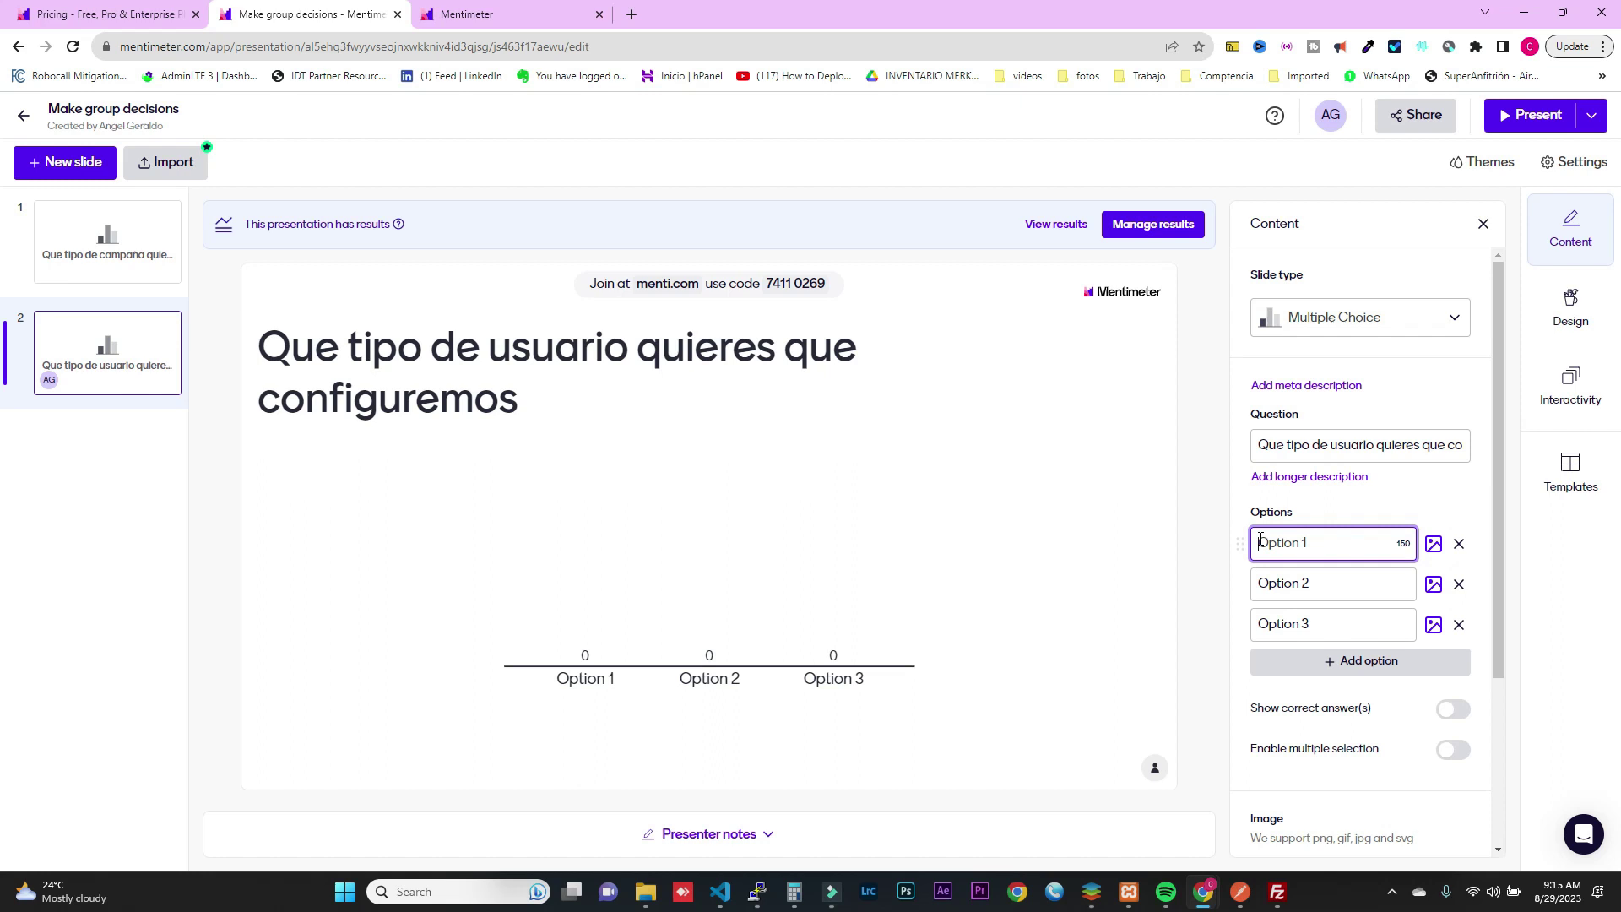
pyautogui.write('Agente')
pyautogui.click(1356, 585)
pyautogui.write('Administrador')
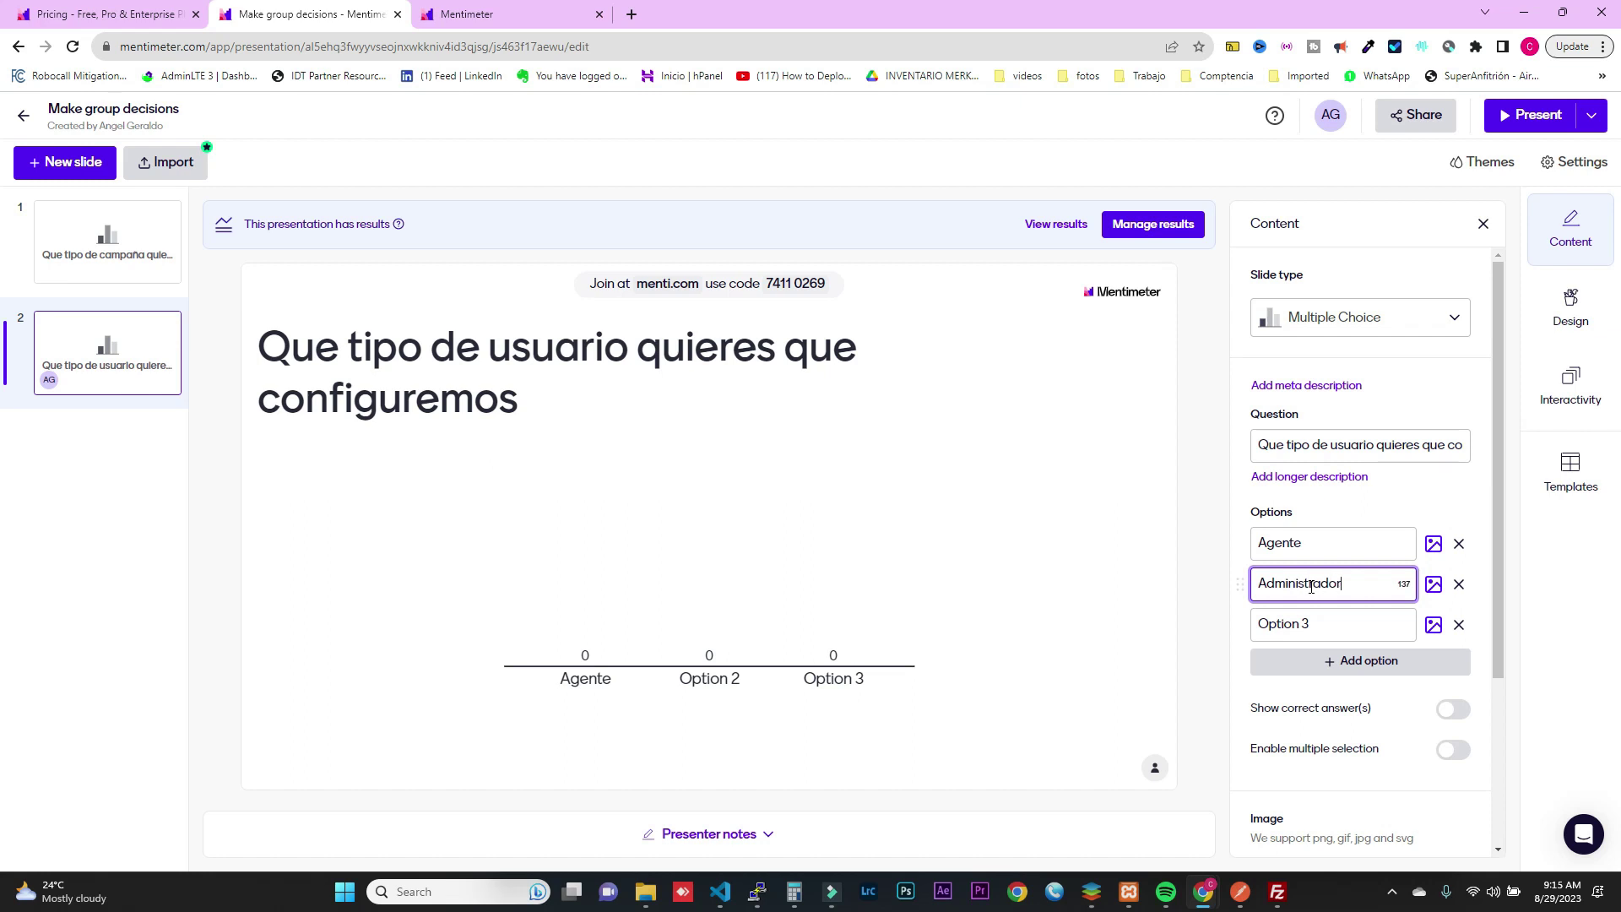
pyautogui.click(1307, 617)
pyautogui.write('Remoto')
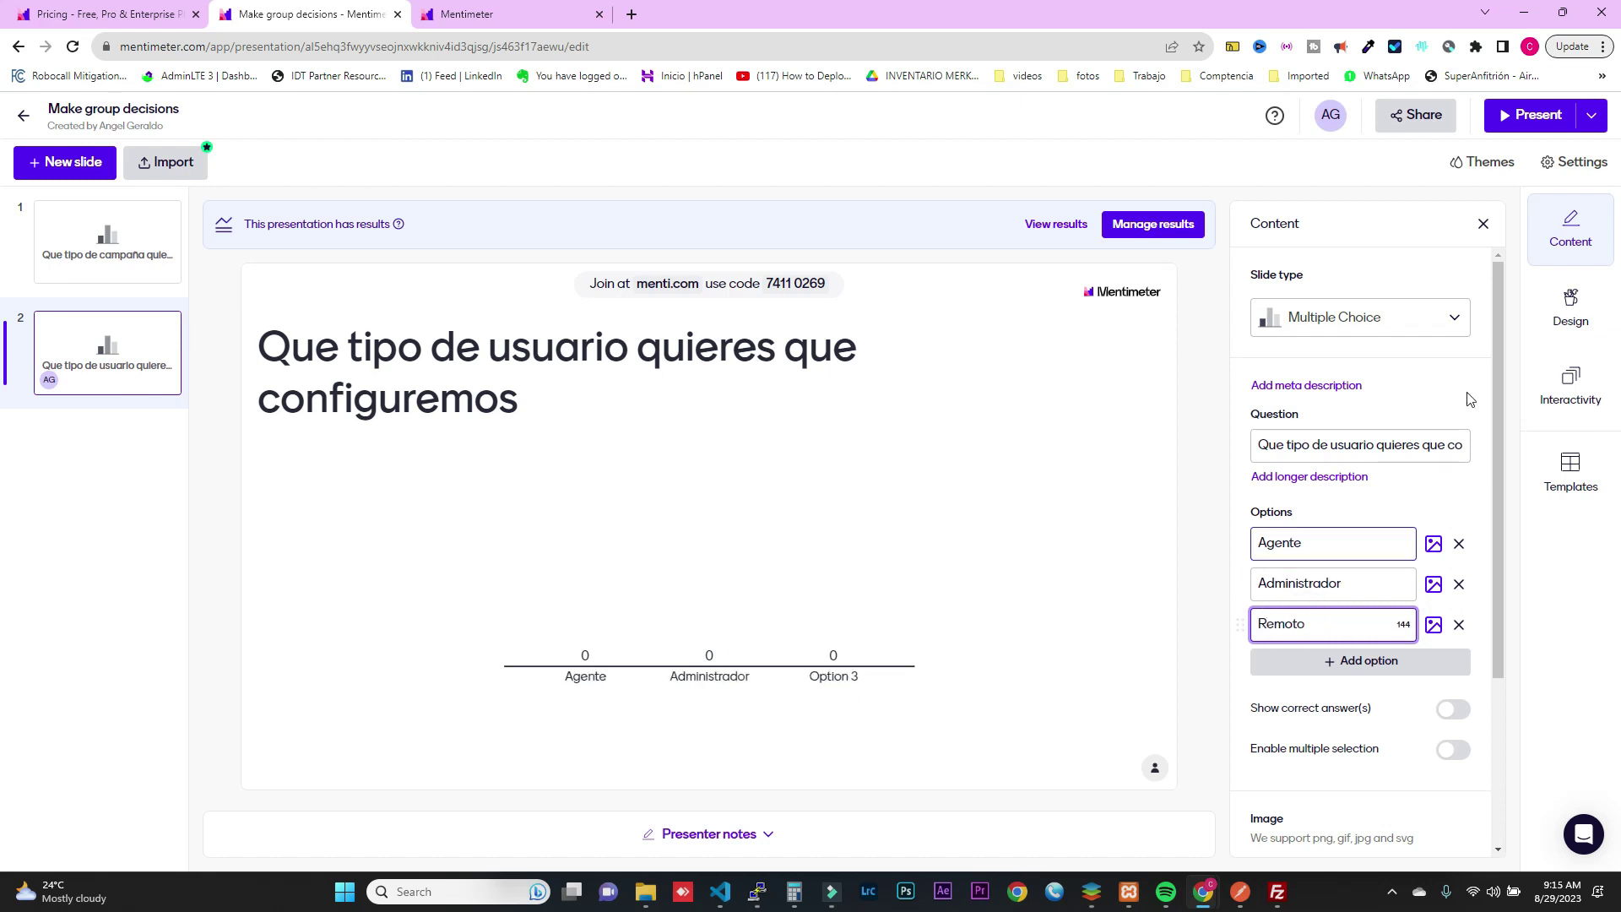
# - Preview the bar, donut, pie and dots visualizations for the user-type slide and apply Donut
pyautogui.click(1572, 330)
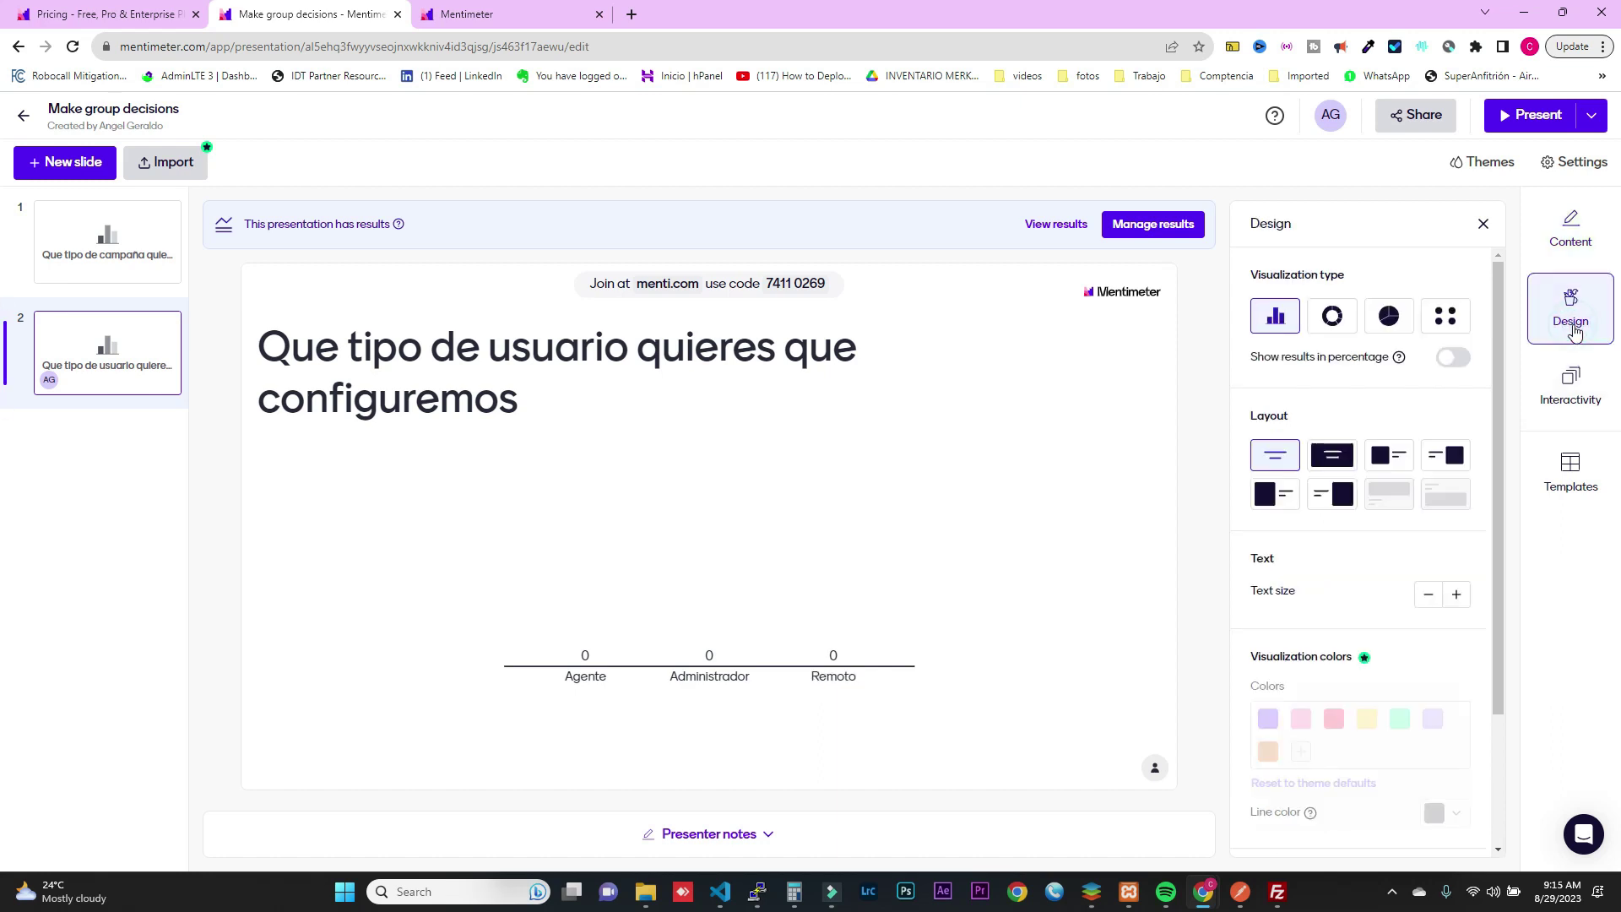
pyautogui.click(1332, 317)
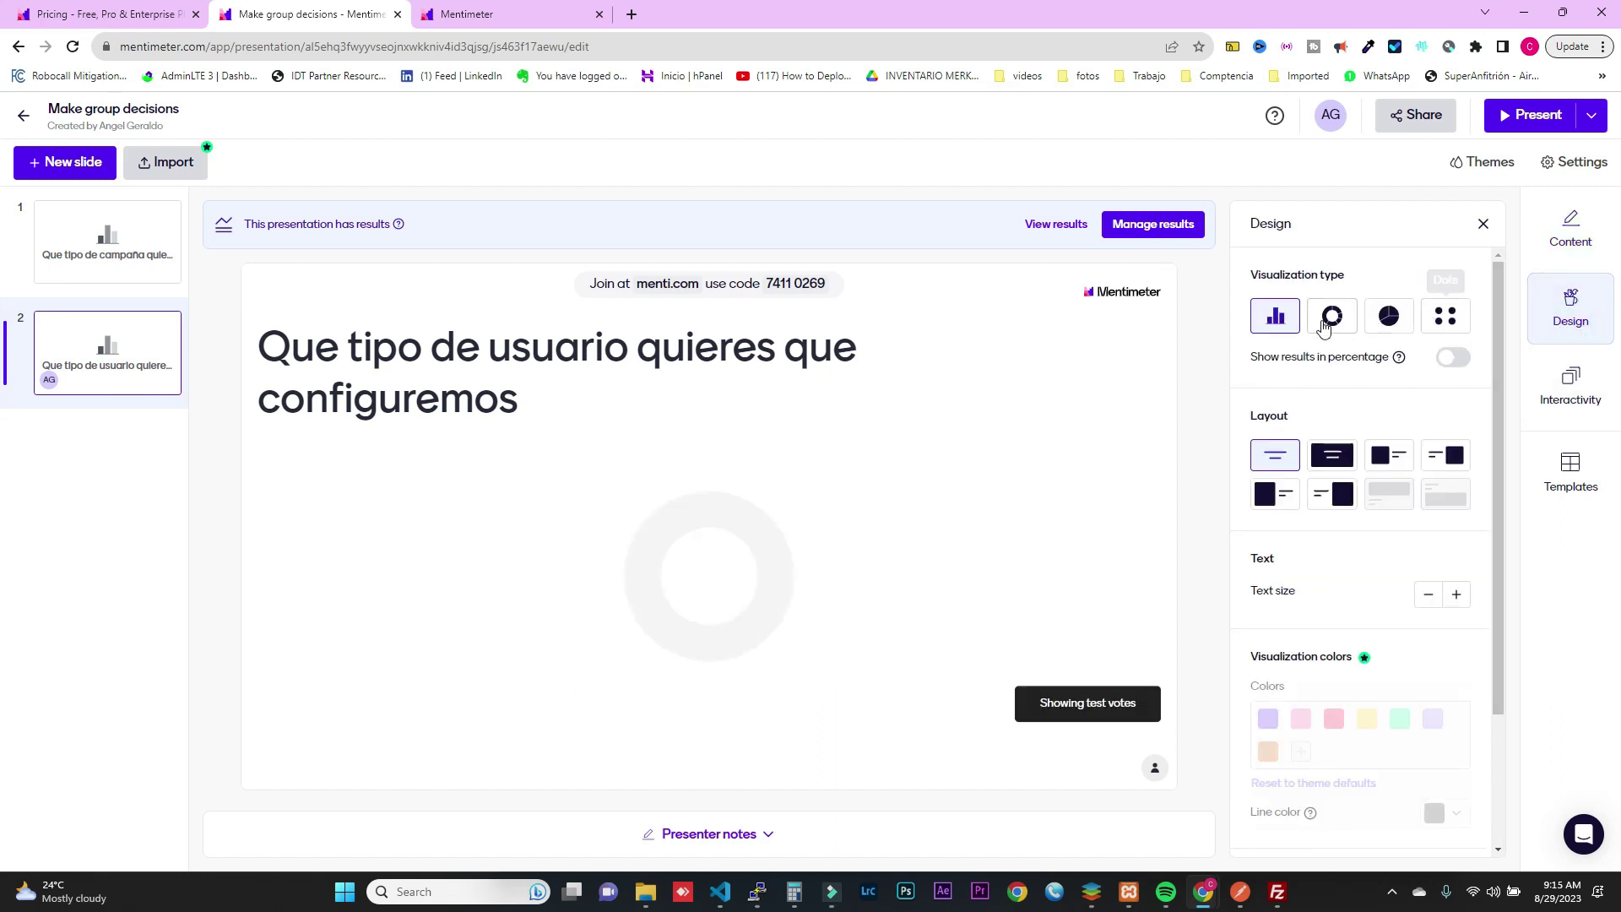
pyautogui.click(1278, 325)
pyautogui.click(1333, 317)
pyautogui.click(1388, 319)
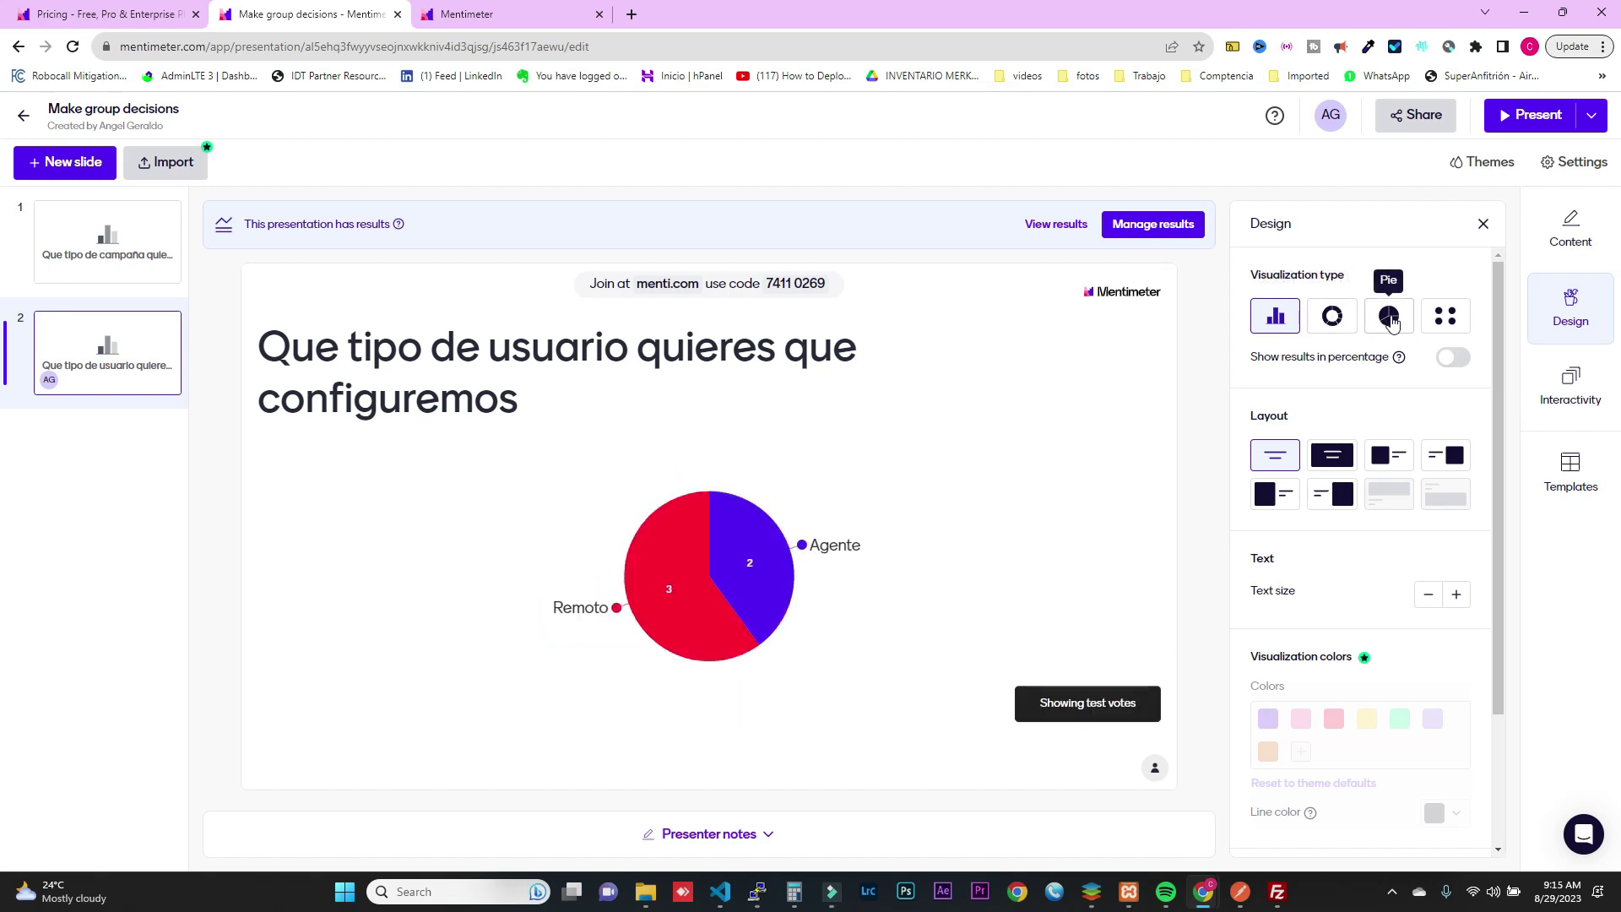
pyautogui.click(1332, 319)
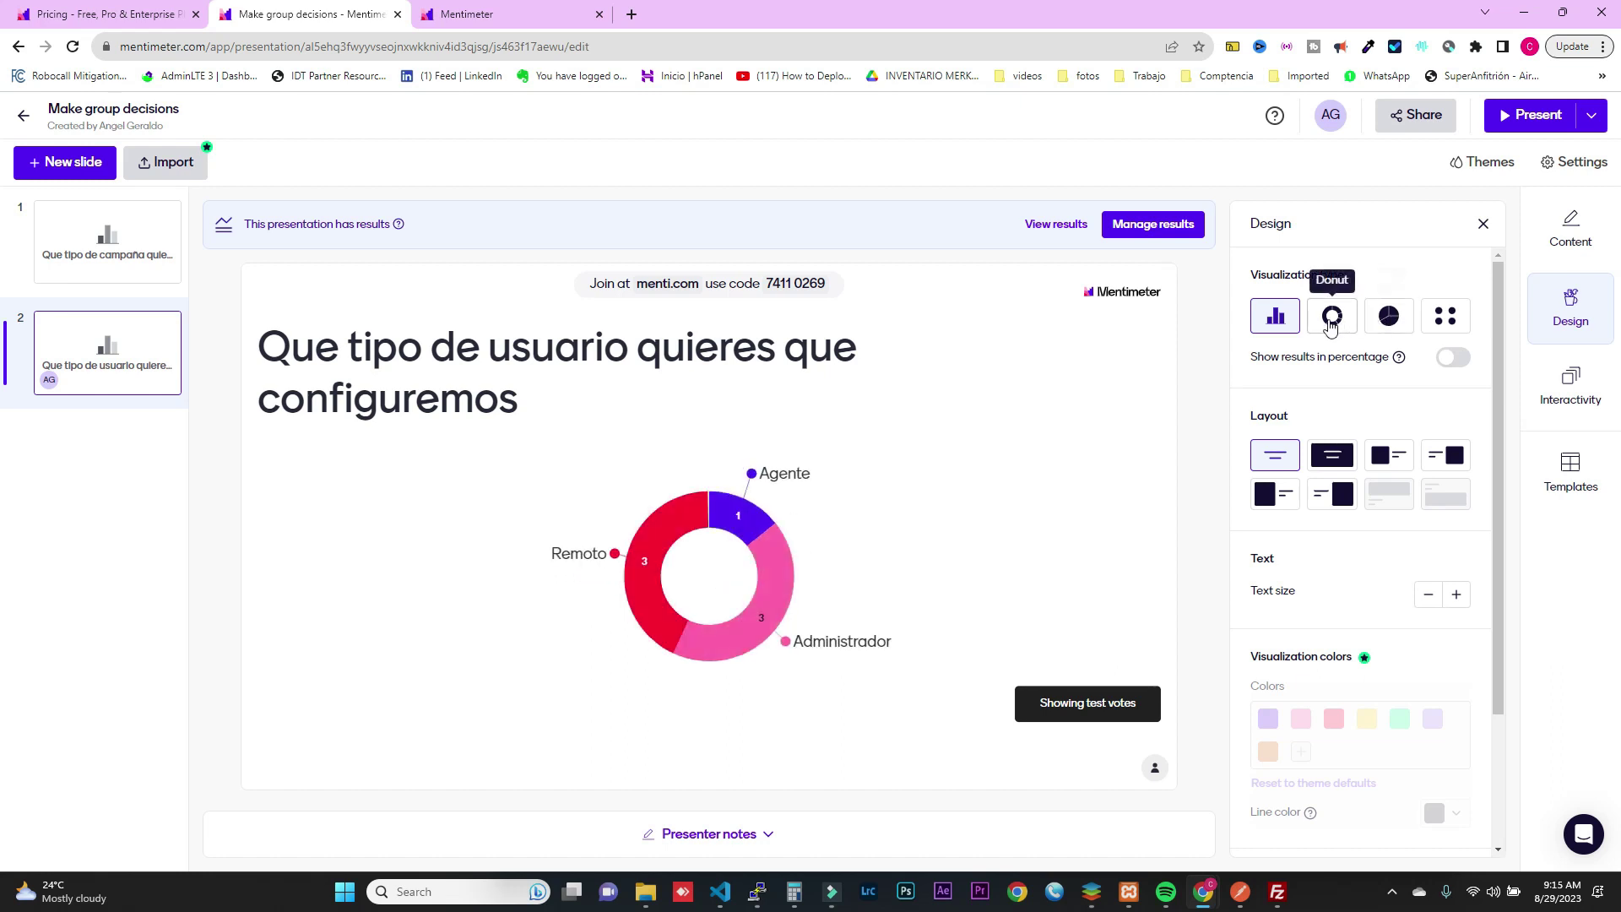
pyautogui.click(1432, 319)
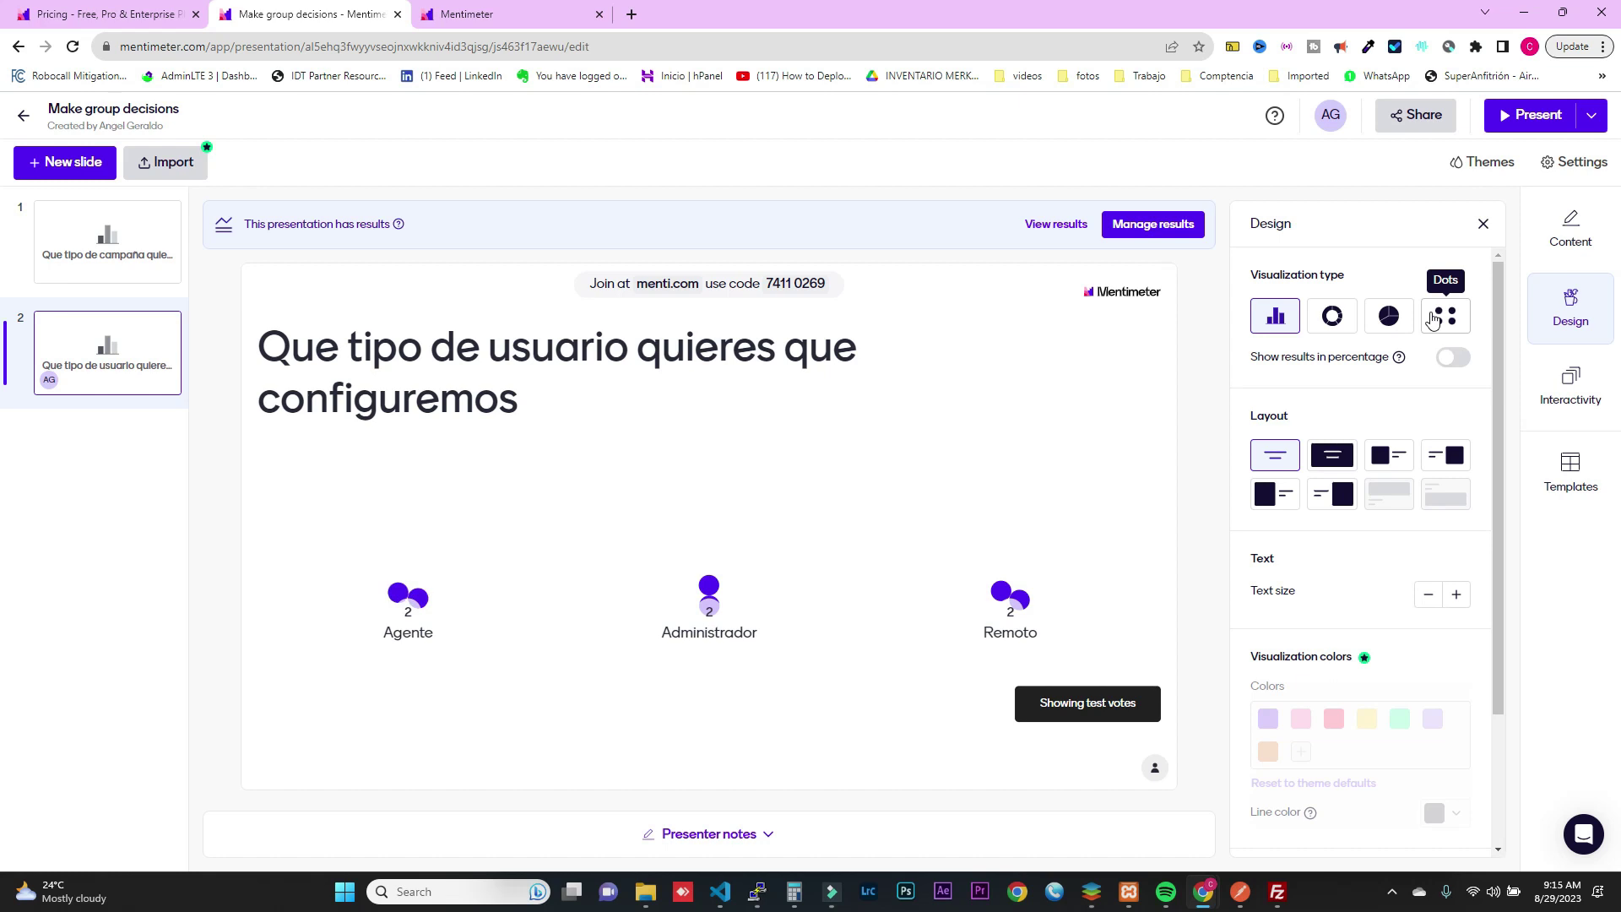
pyautogui.click(1332, 323)
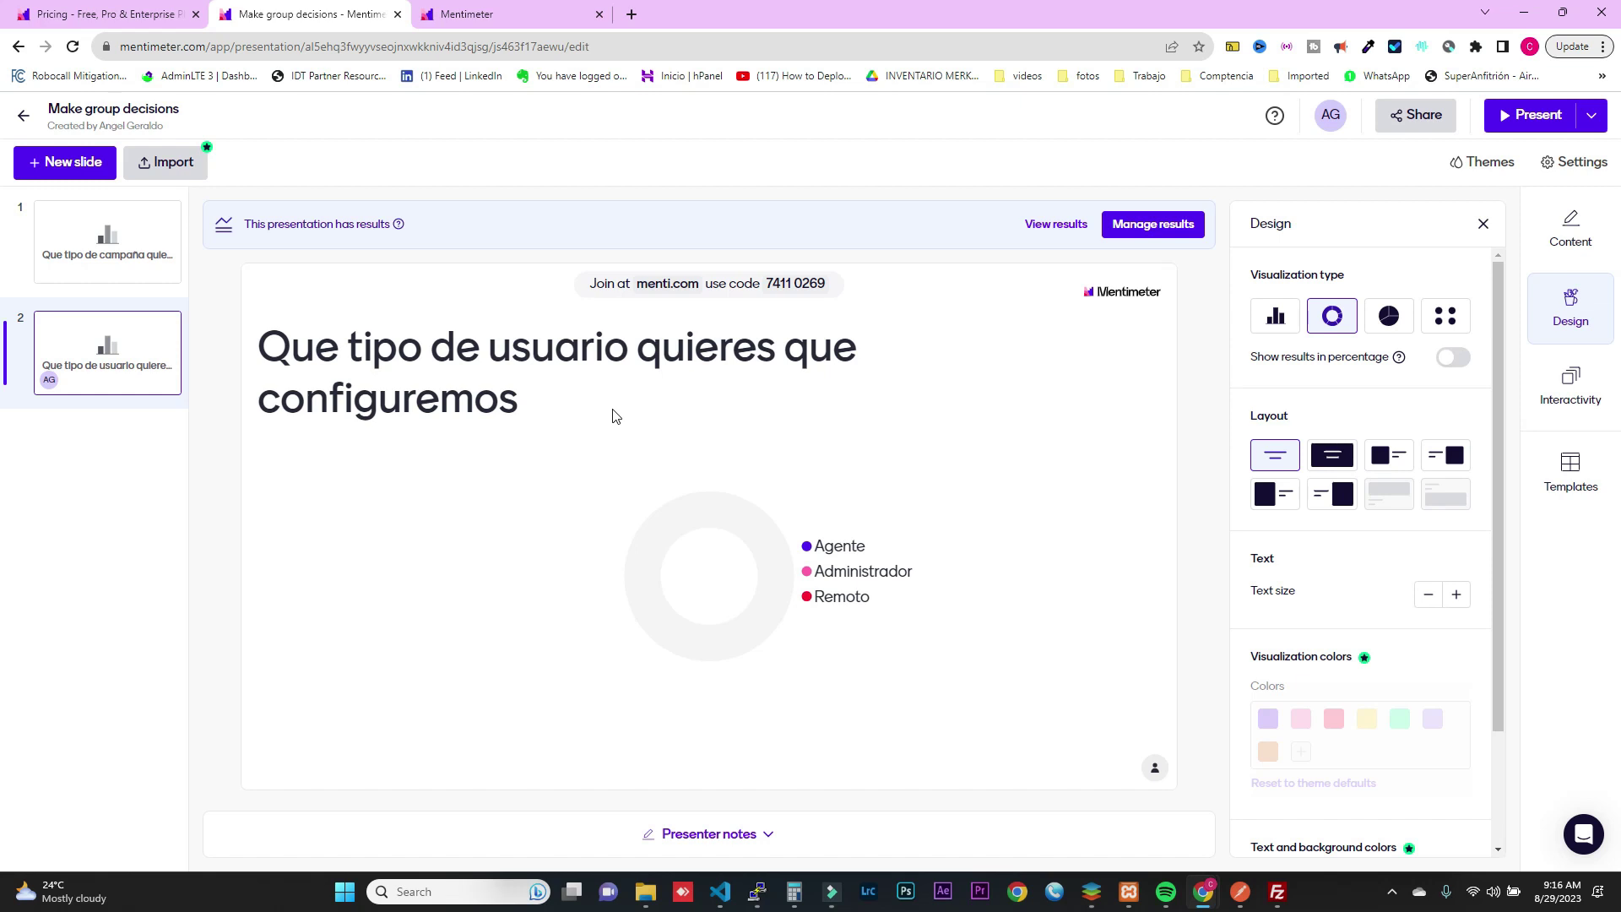
# - Add a third Multiple Choice slide with the question "Como cargar listados?"
pyautogui.click(112, 468)
pyautogui.click(66, 168)
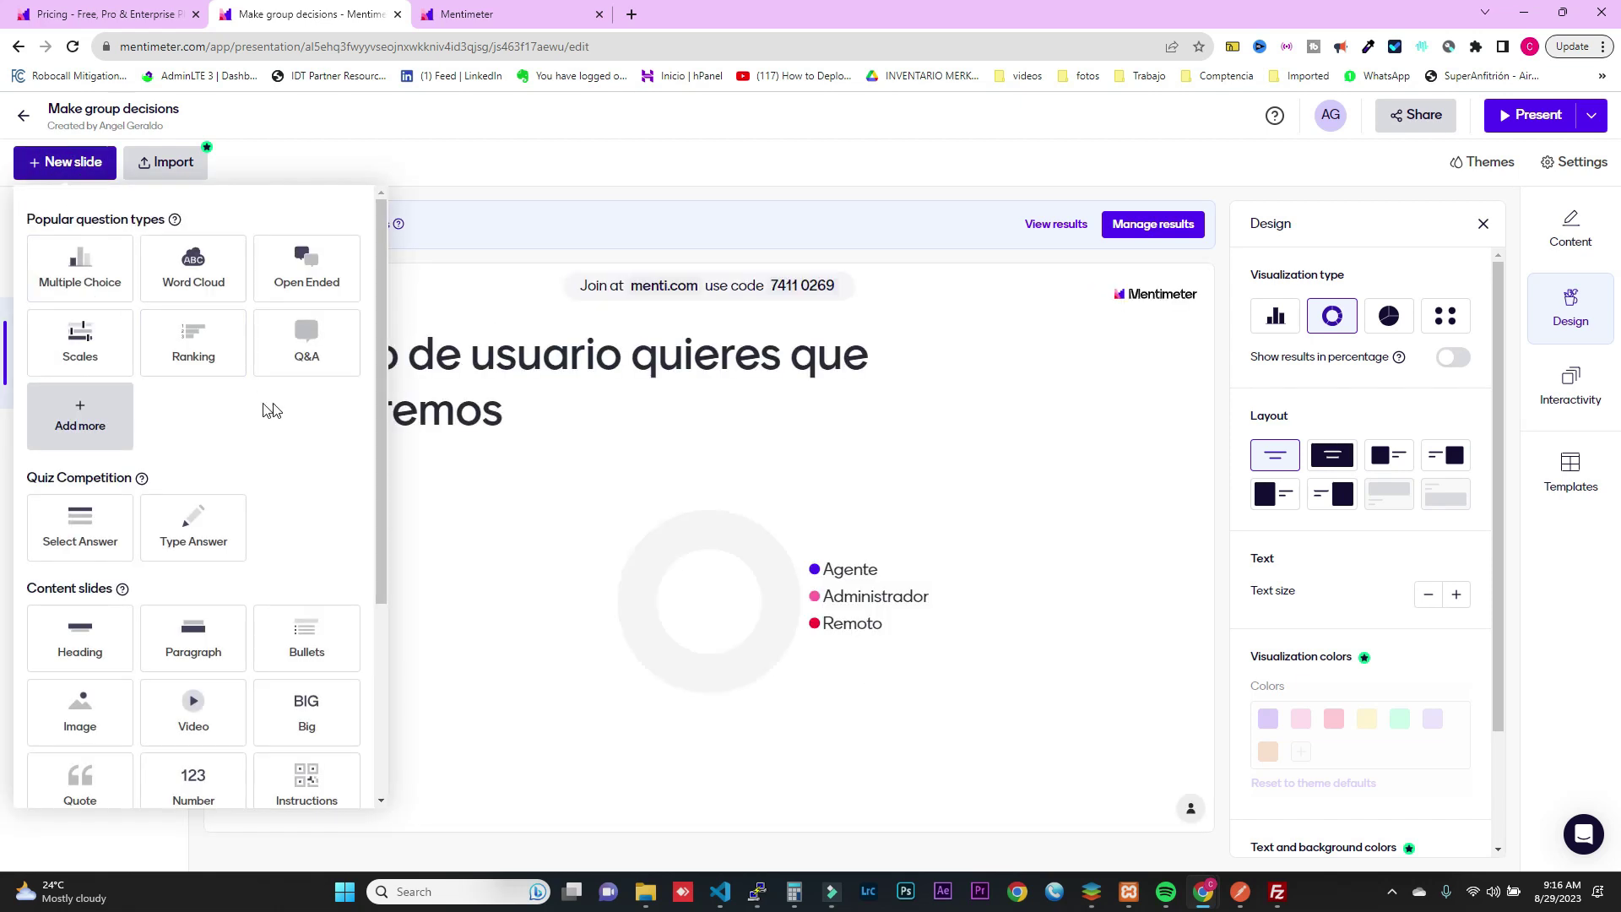
pyautogui.click(97, 262)
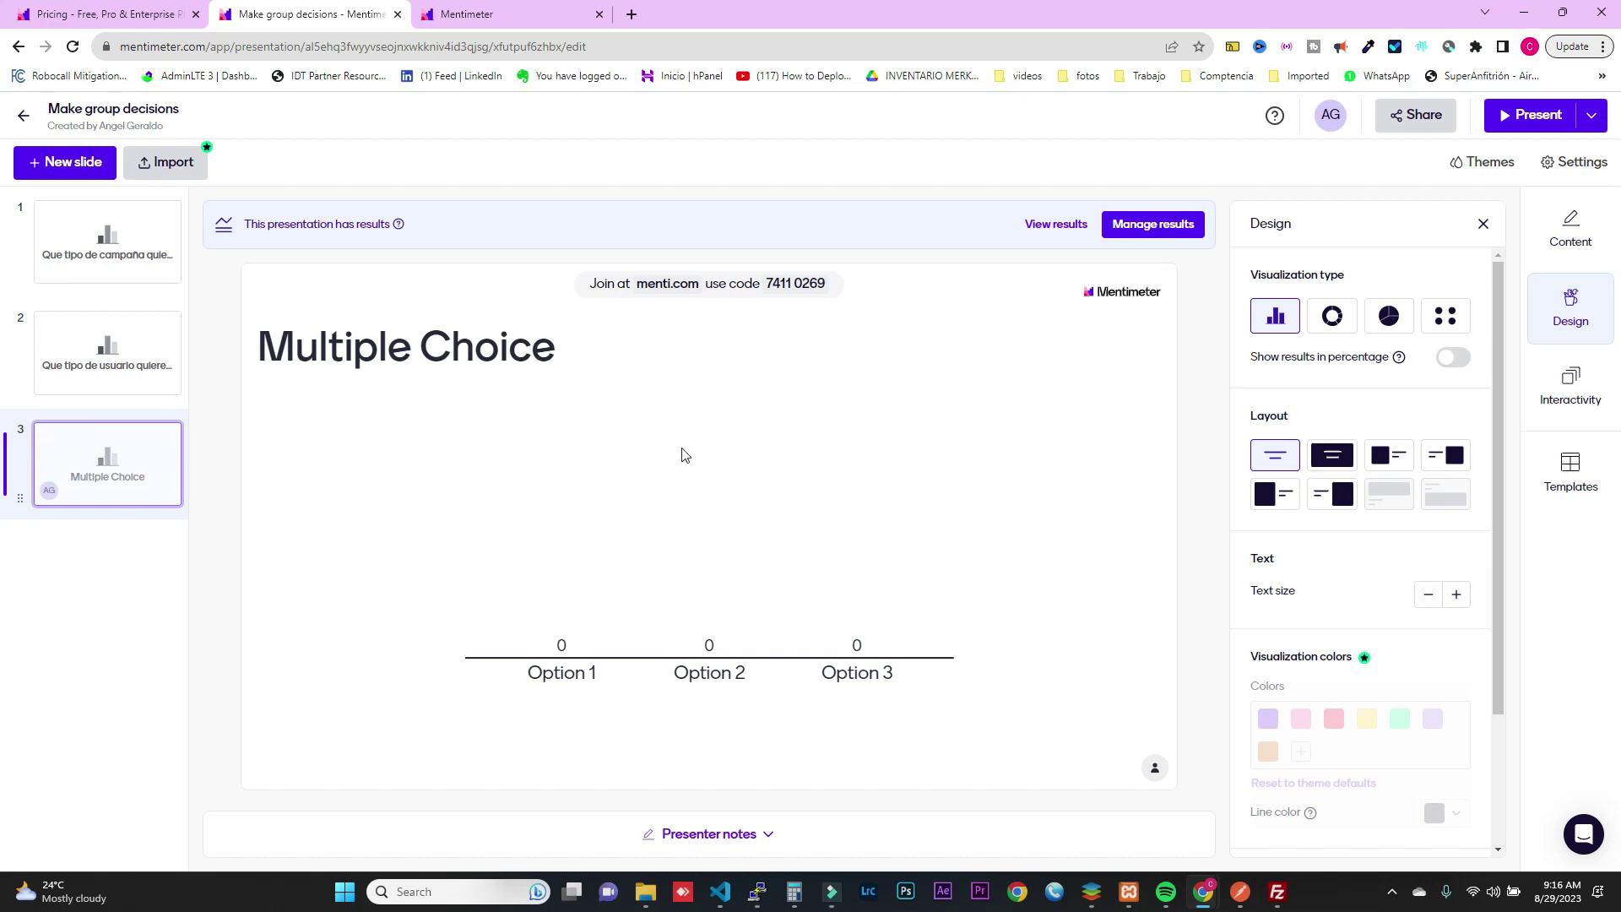
pyautogui.click(1570, 215)
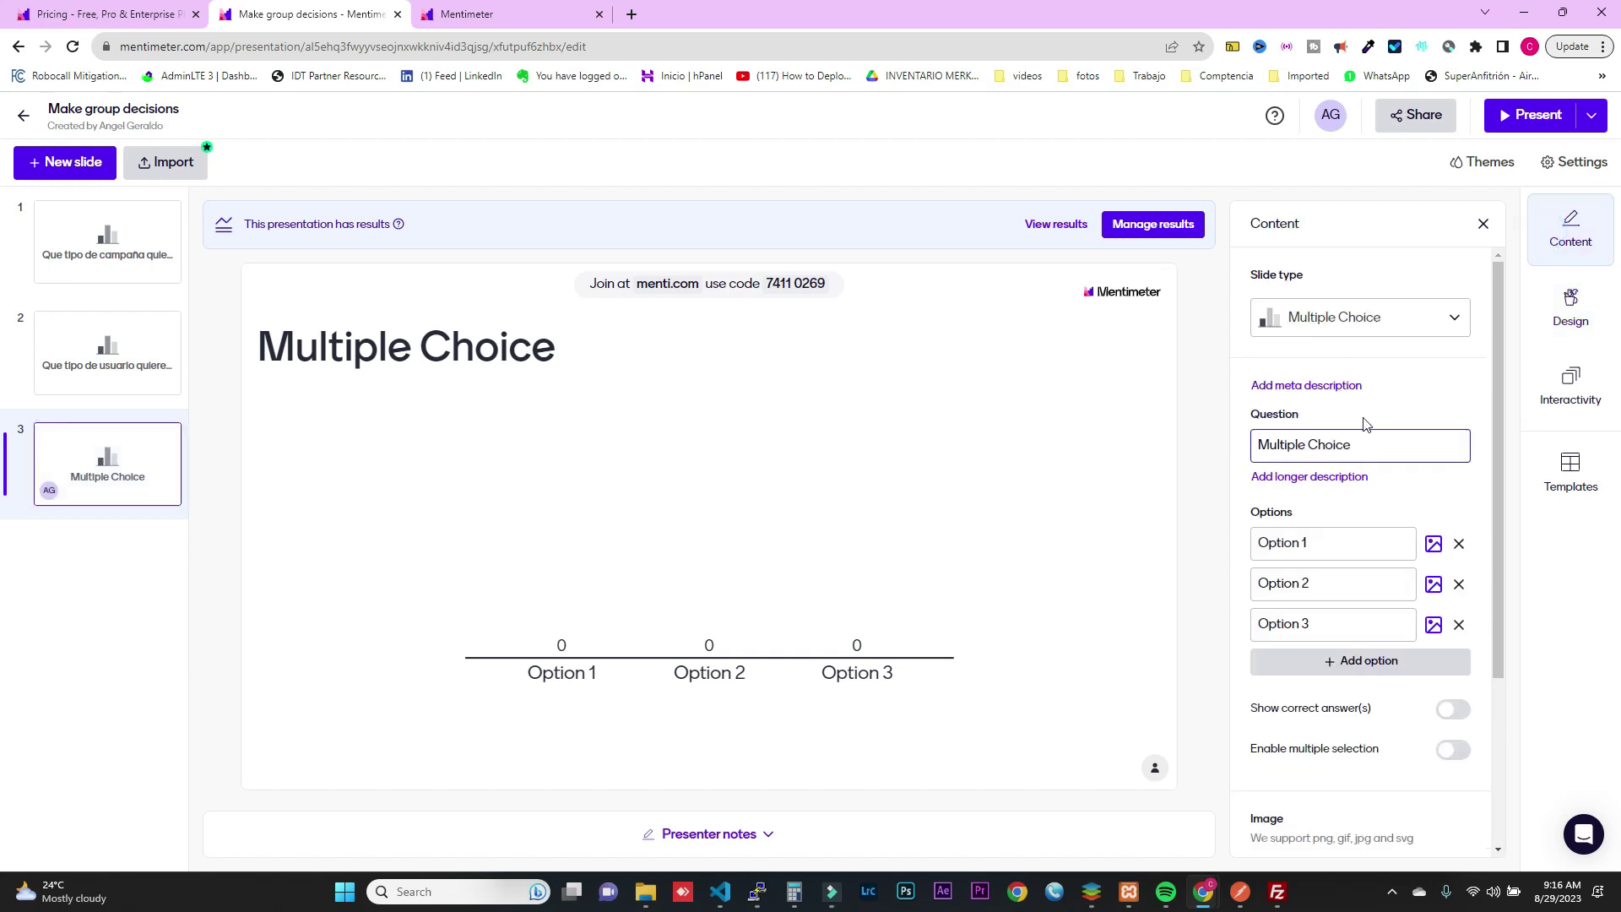
pyautogui.click(1371, 443)
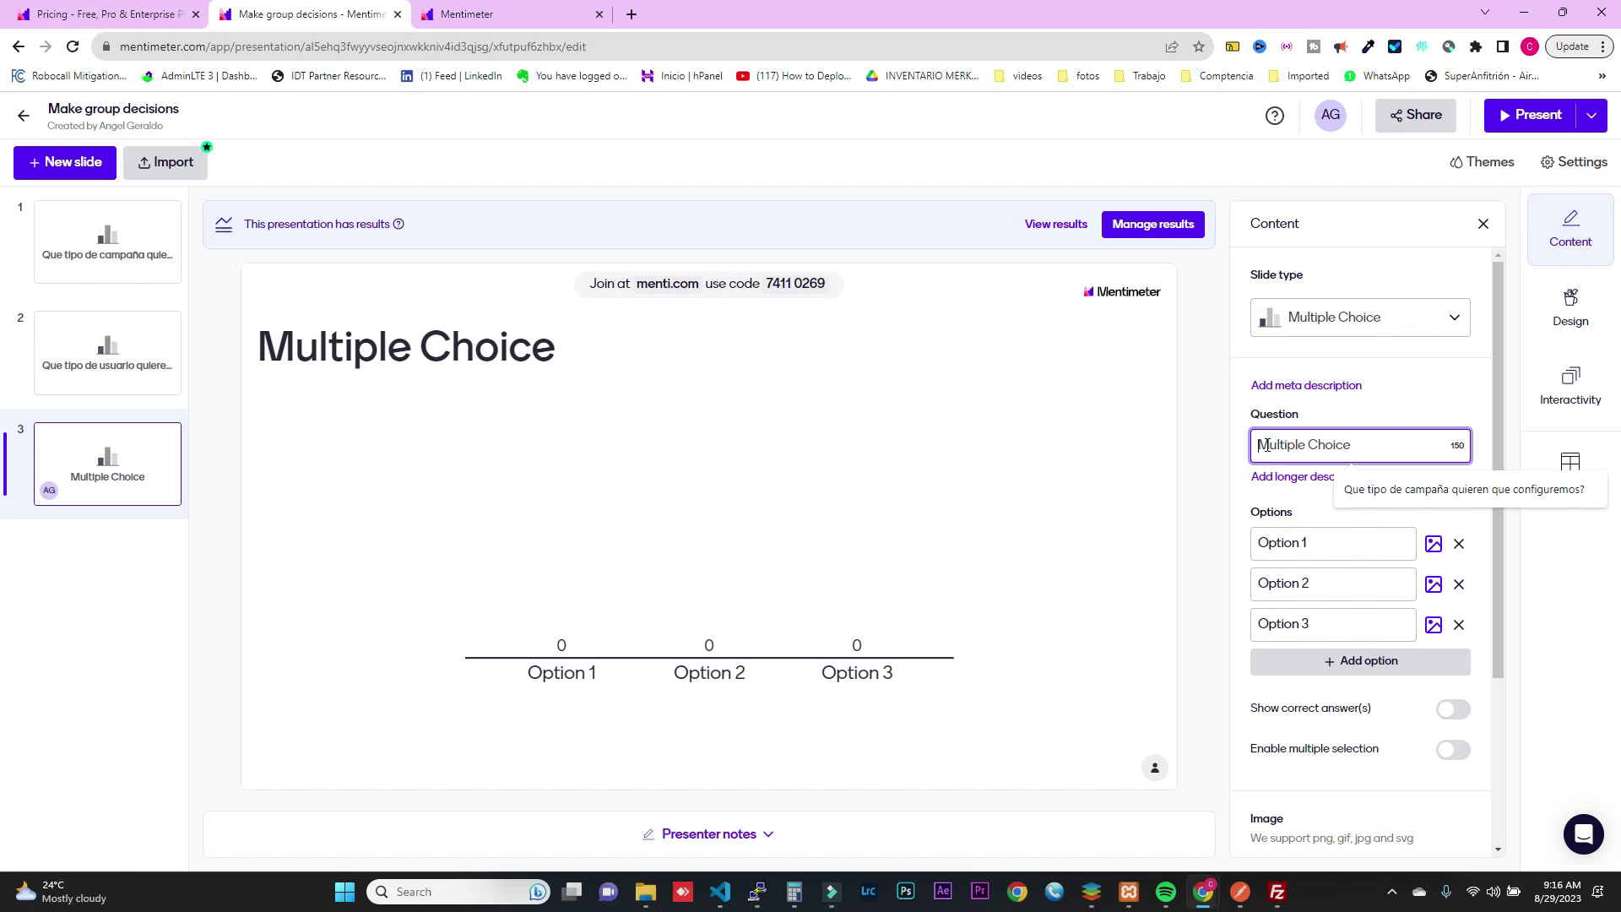
pyautogui.write('Car')
pyautogui.press('BackSpace')
pyautogui.press('BackSpace')
pyautogui.press('BackSpace')
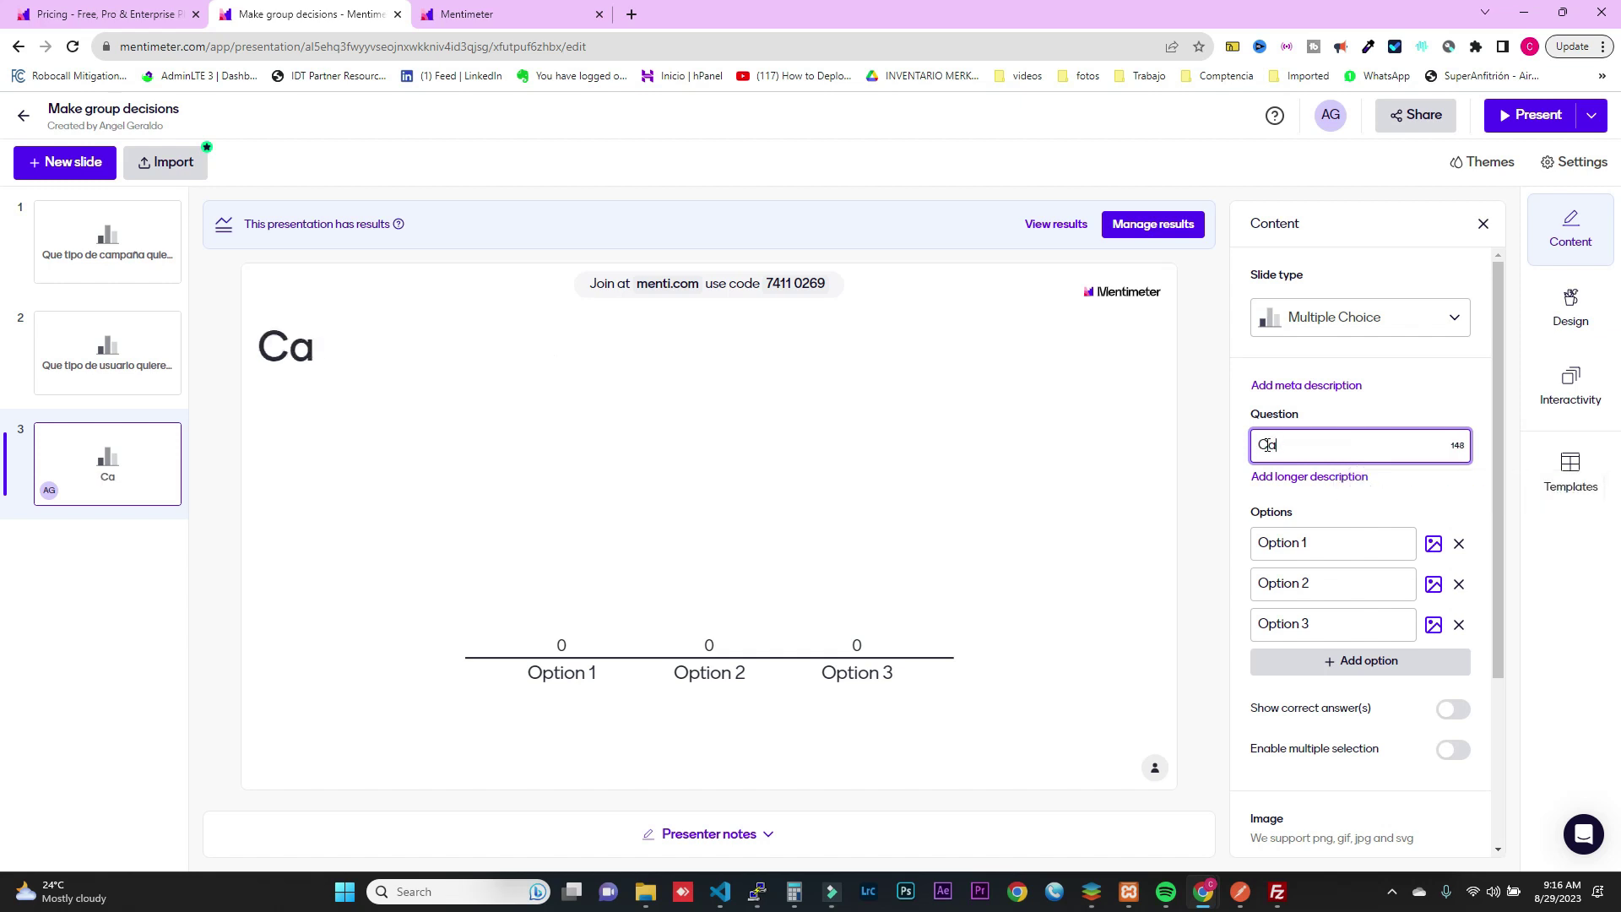
pyautogui.write('Como car')
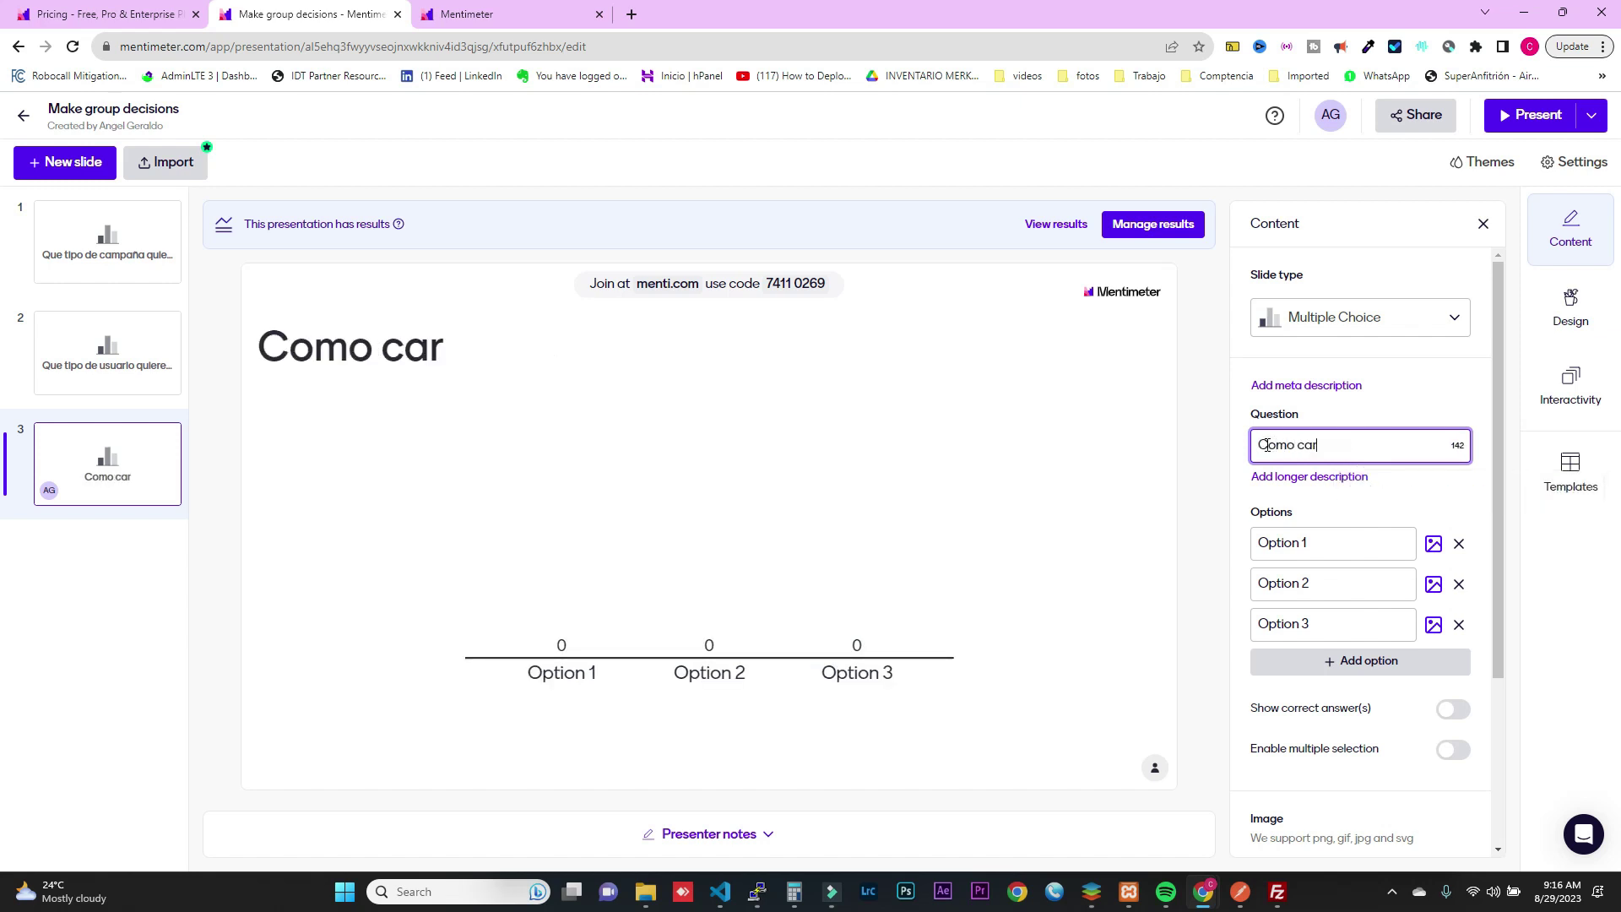
pyautogui.write('gar listados?')
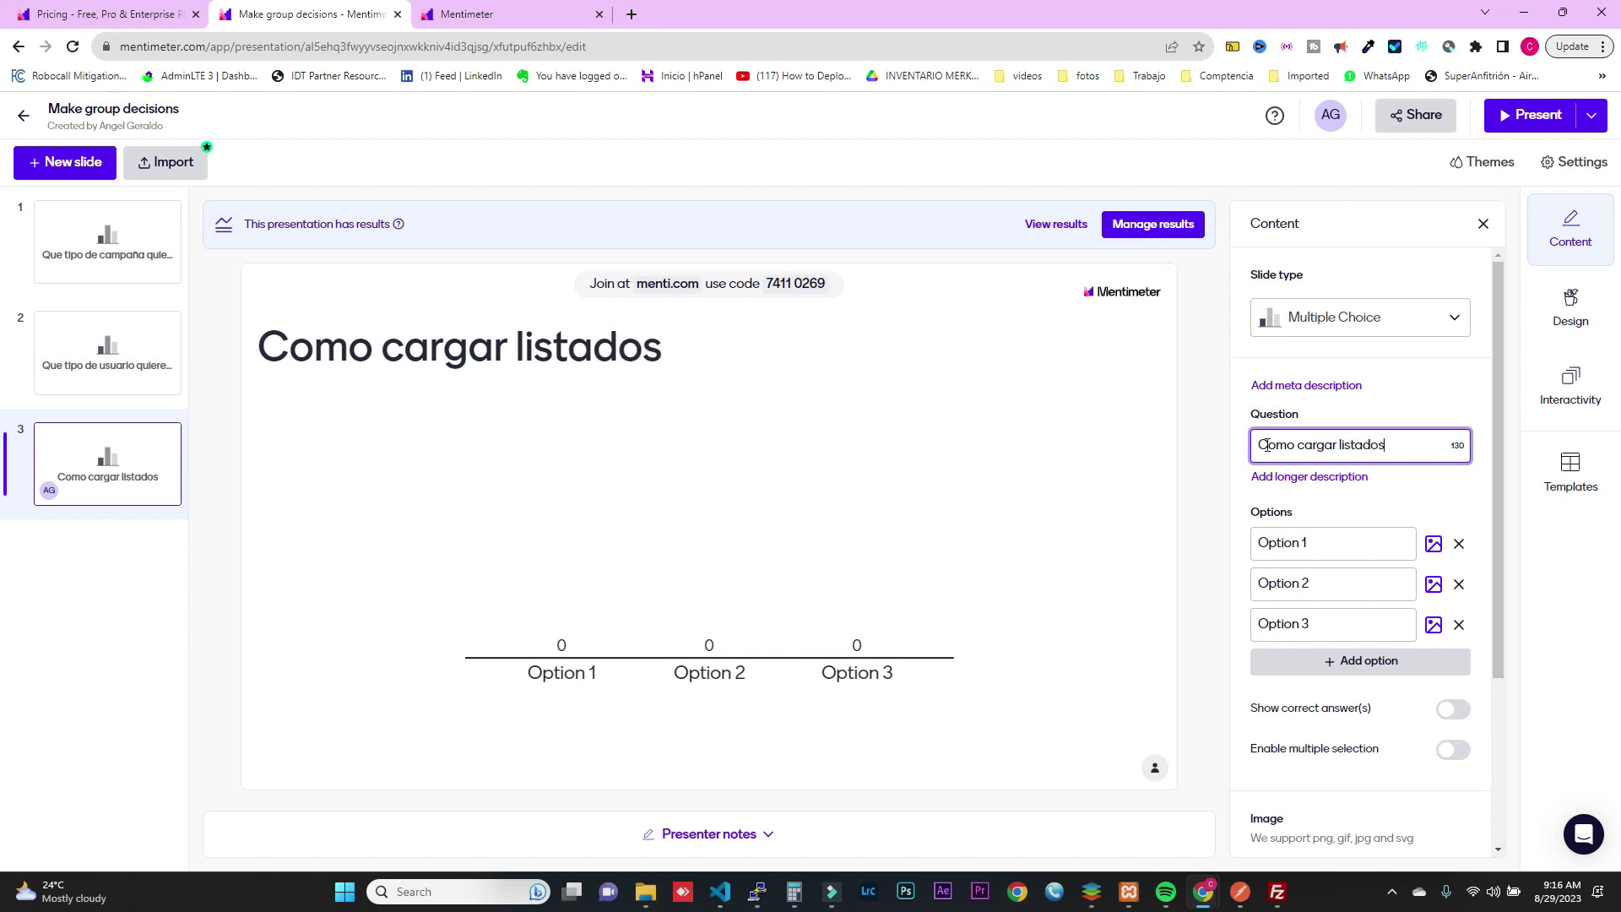
# - Name the third slide's three answer options "Listados Personalizados", "Listados automaticos" and "Listados en linea"
pyautogui.click(1348, 547)
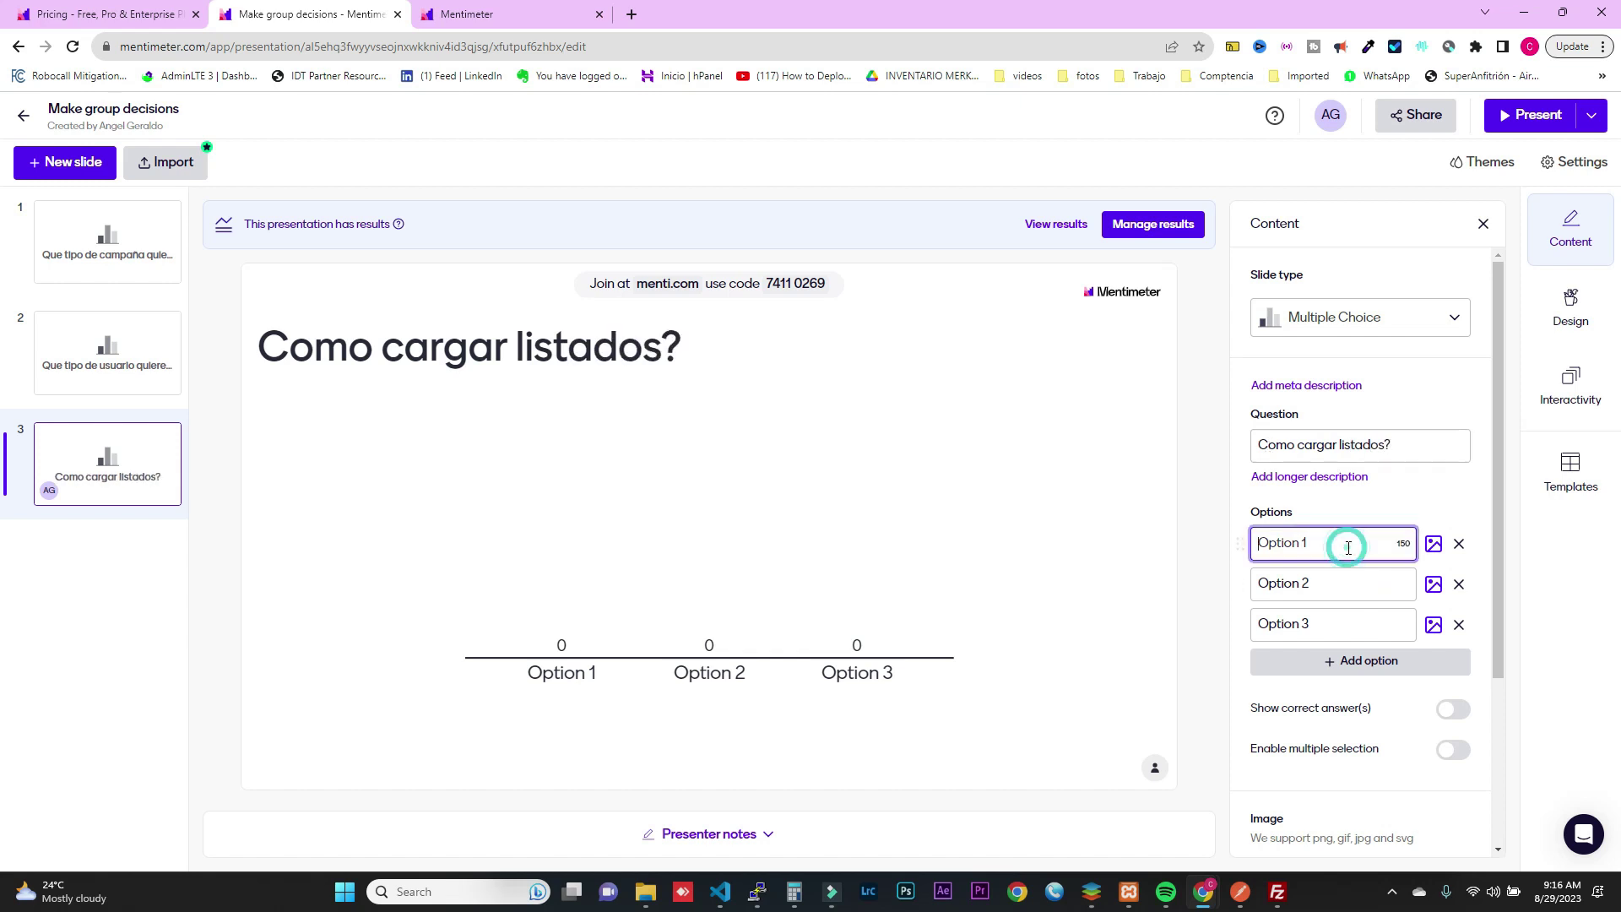
pyautogui.write('List')
pyautogui.write('tados Per')
pyautogui.write('sonalizados')
pyautogui.click(1342, 591)
pyautogui.write('L')
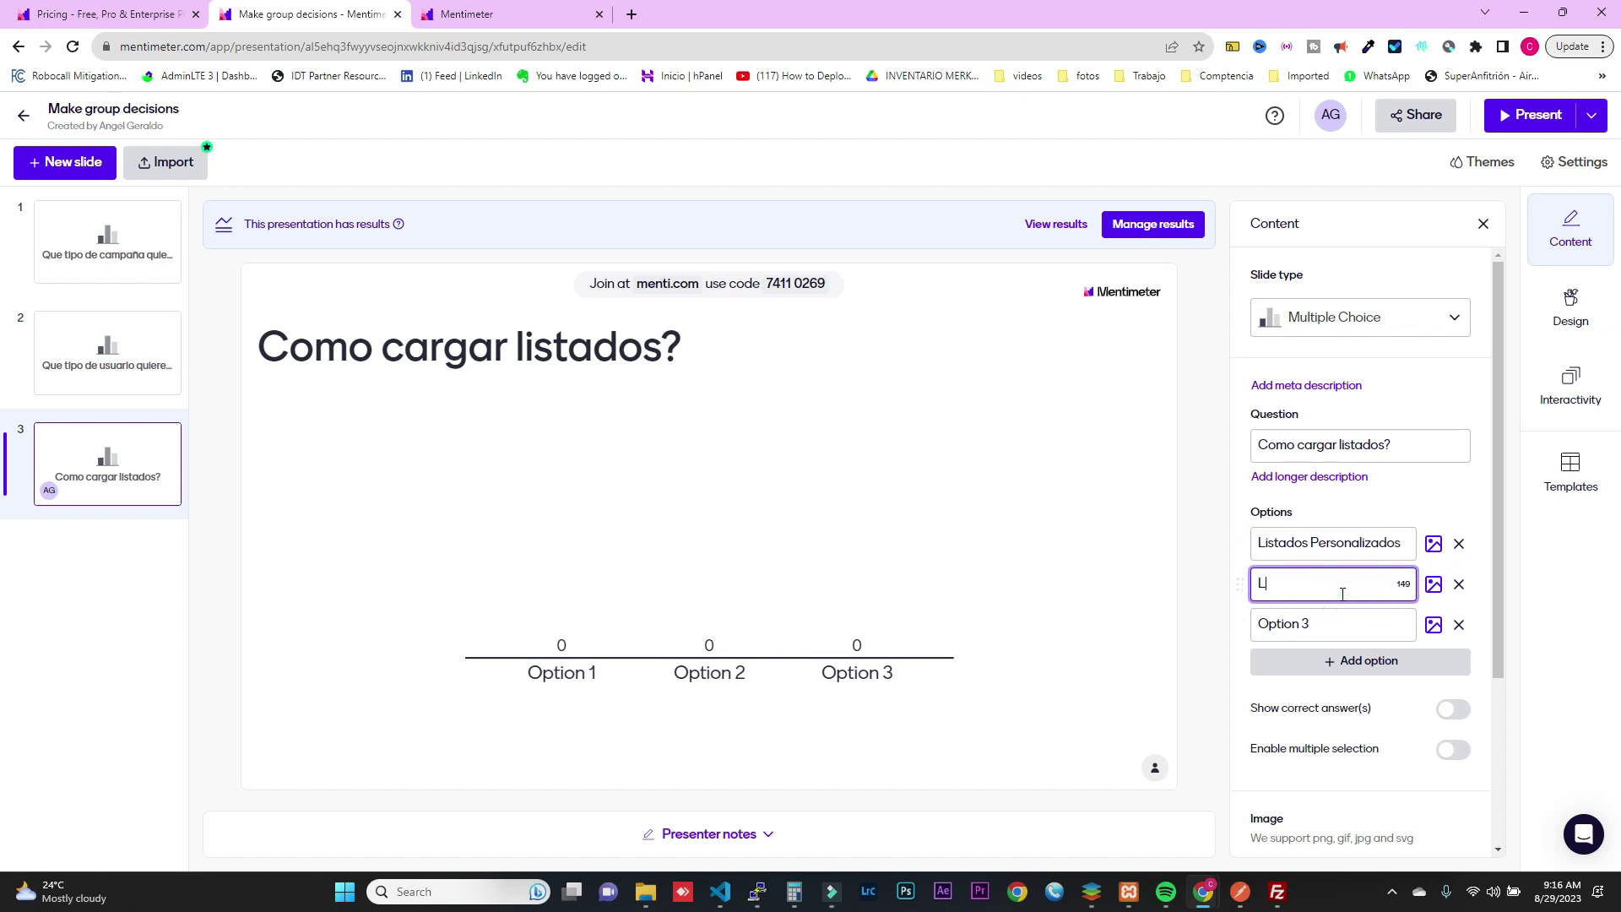
pyautogui.write('istados automaticos')
pyautogui.click(1327, 617)
pyautogui.write('Lis')
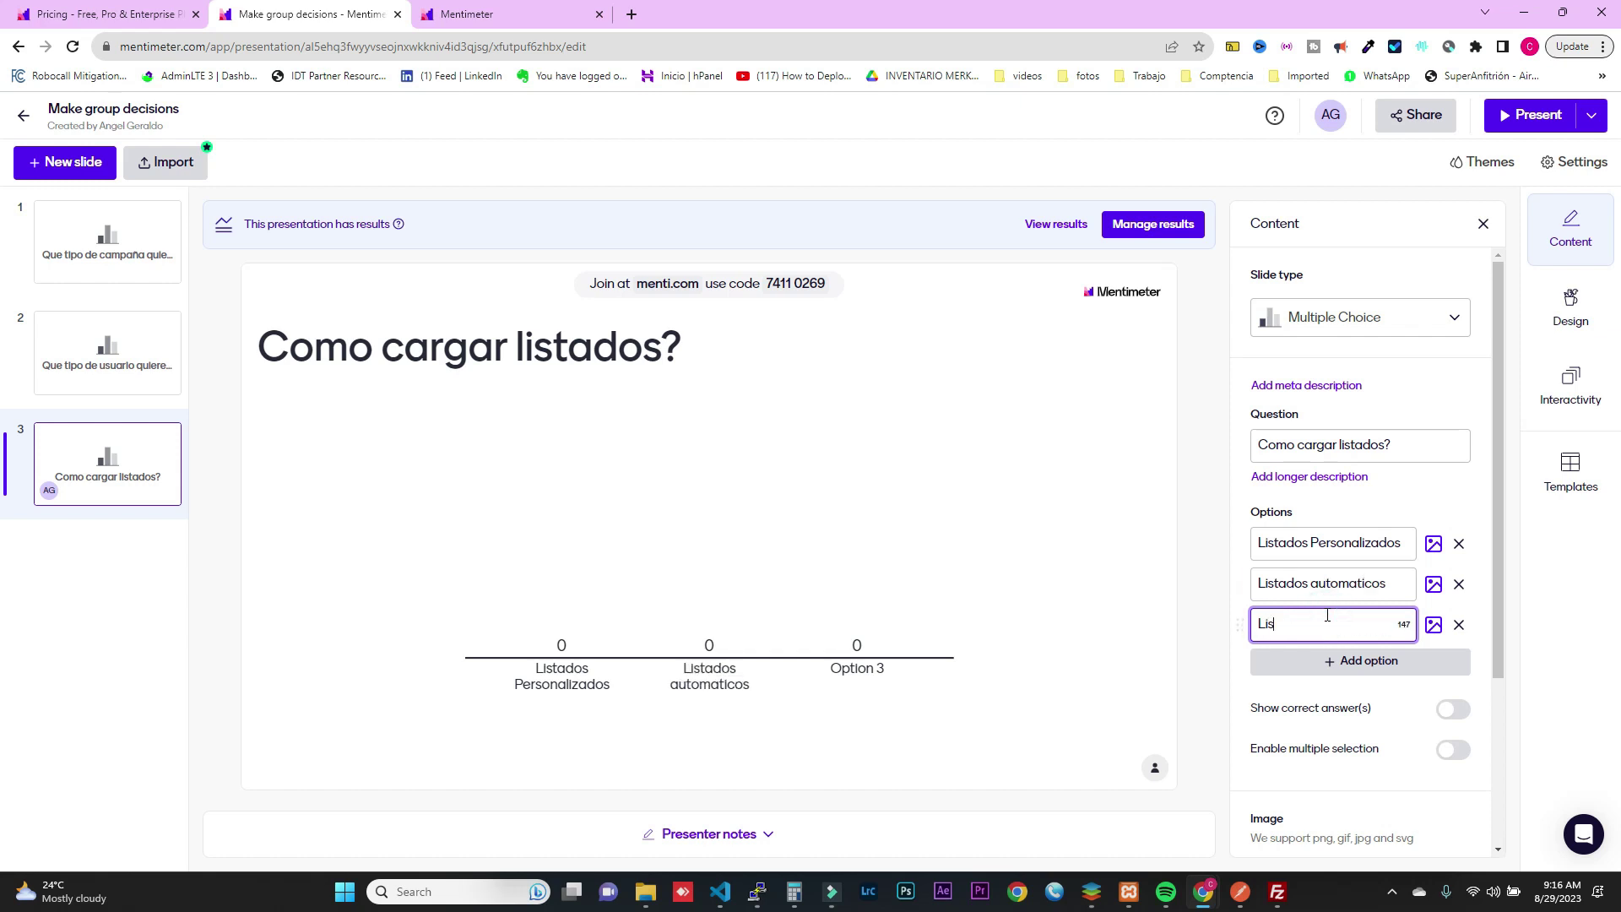
pyautogui.write('tados en linea')
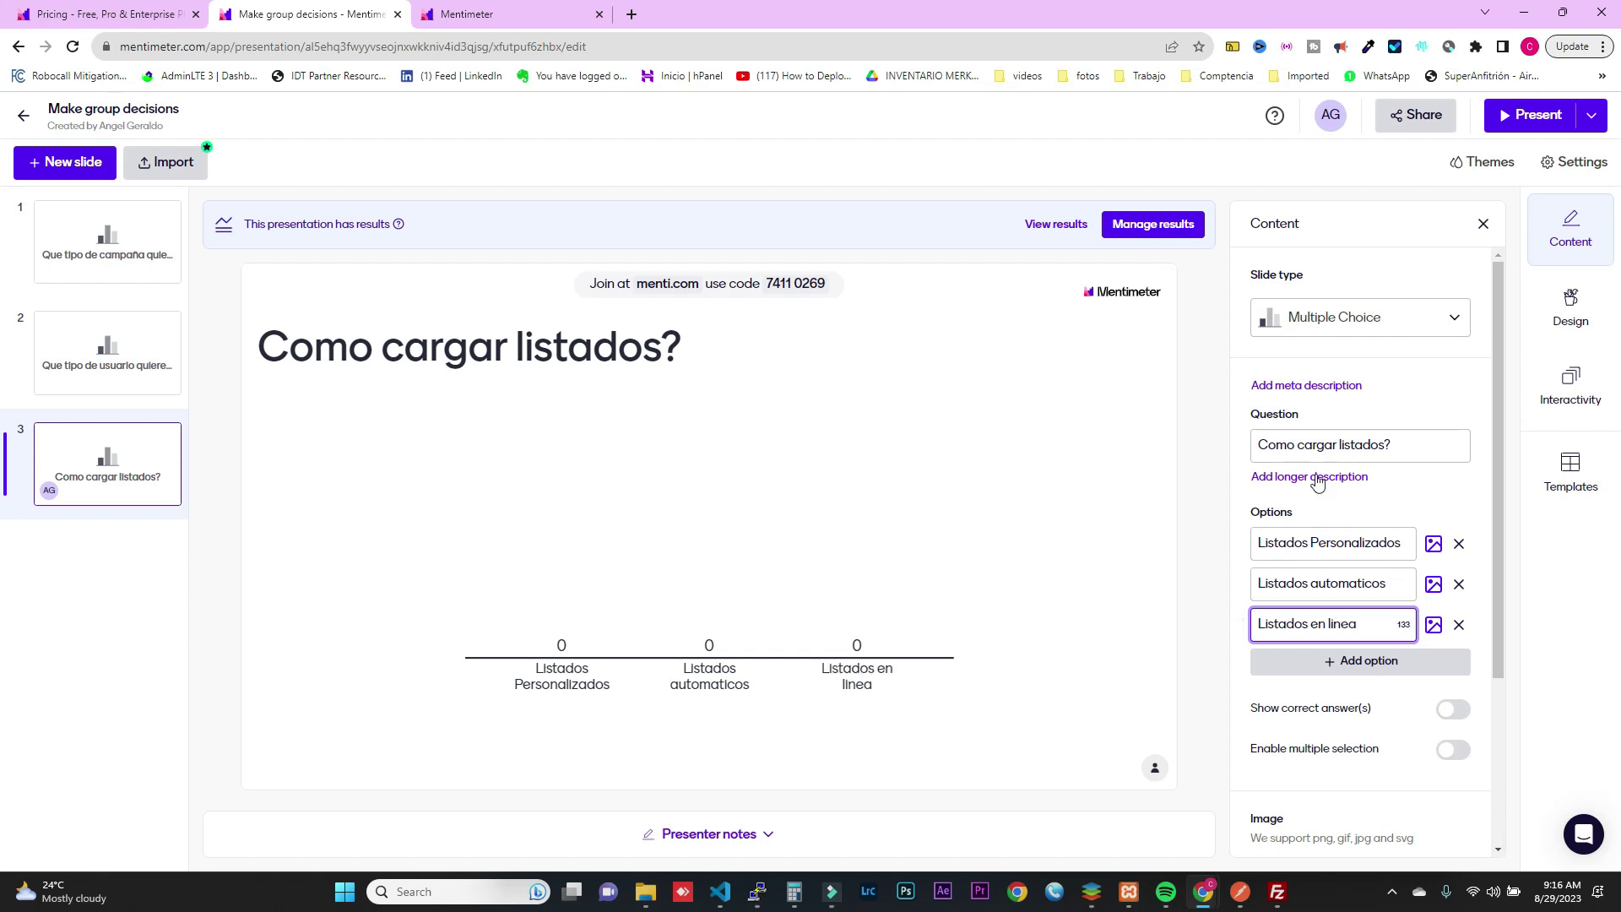
pyautogui.scroll(-1, 1448, 699)
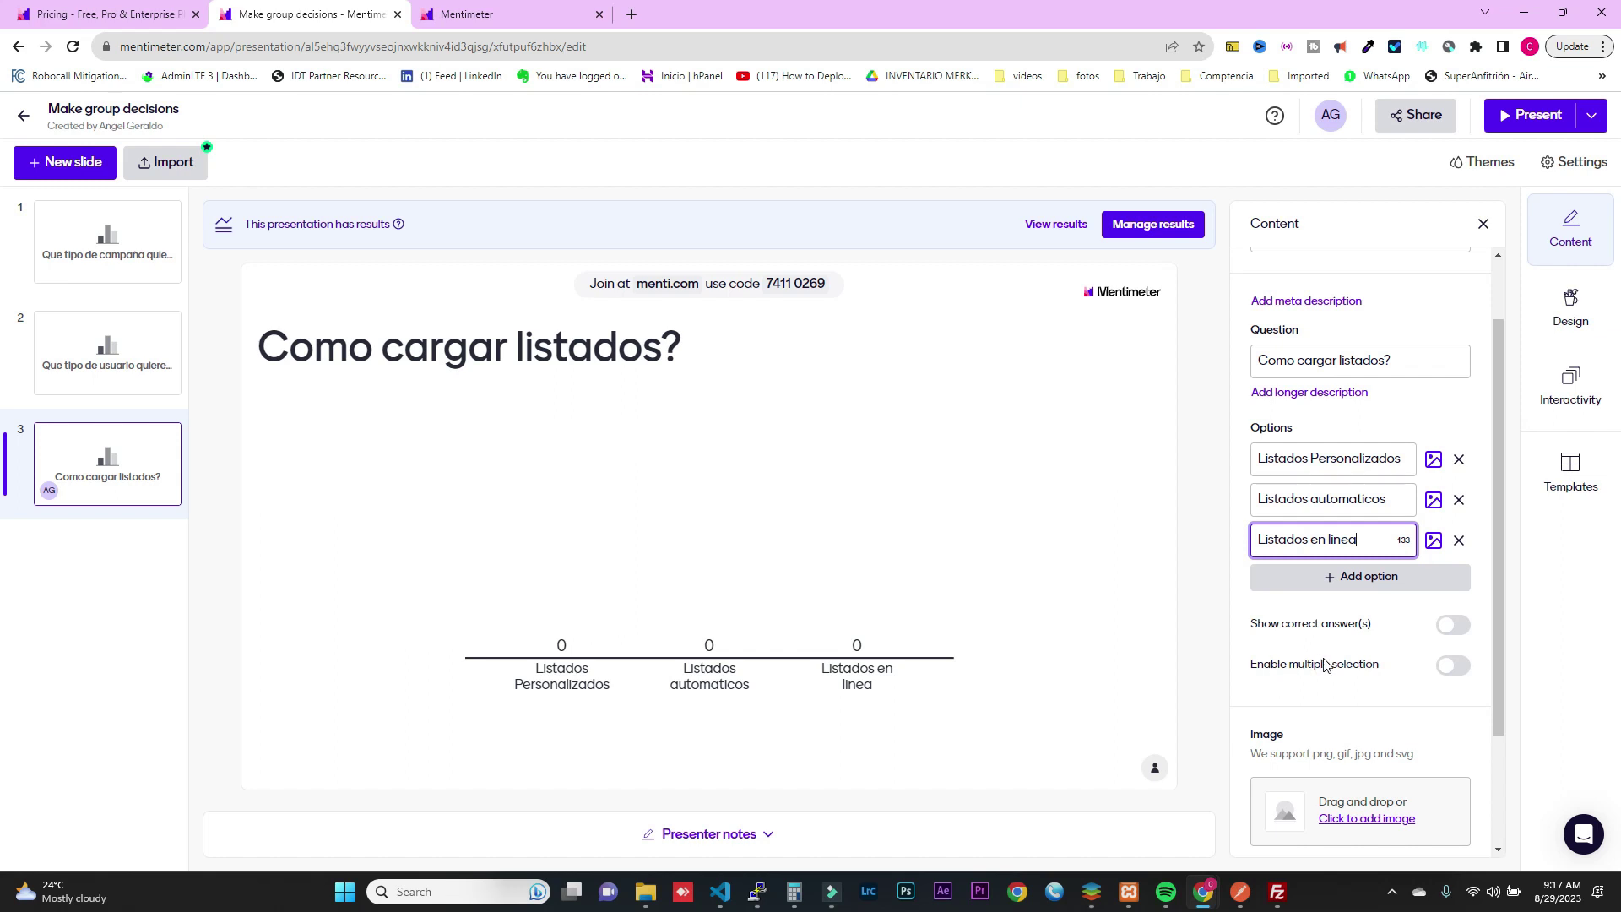
pyautogui.click(1452, 667)
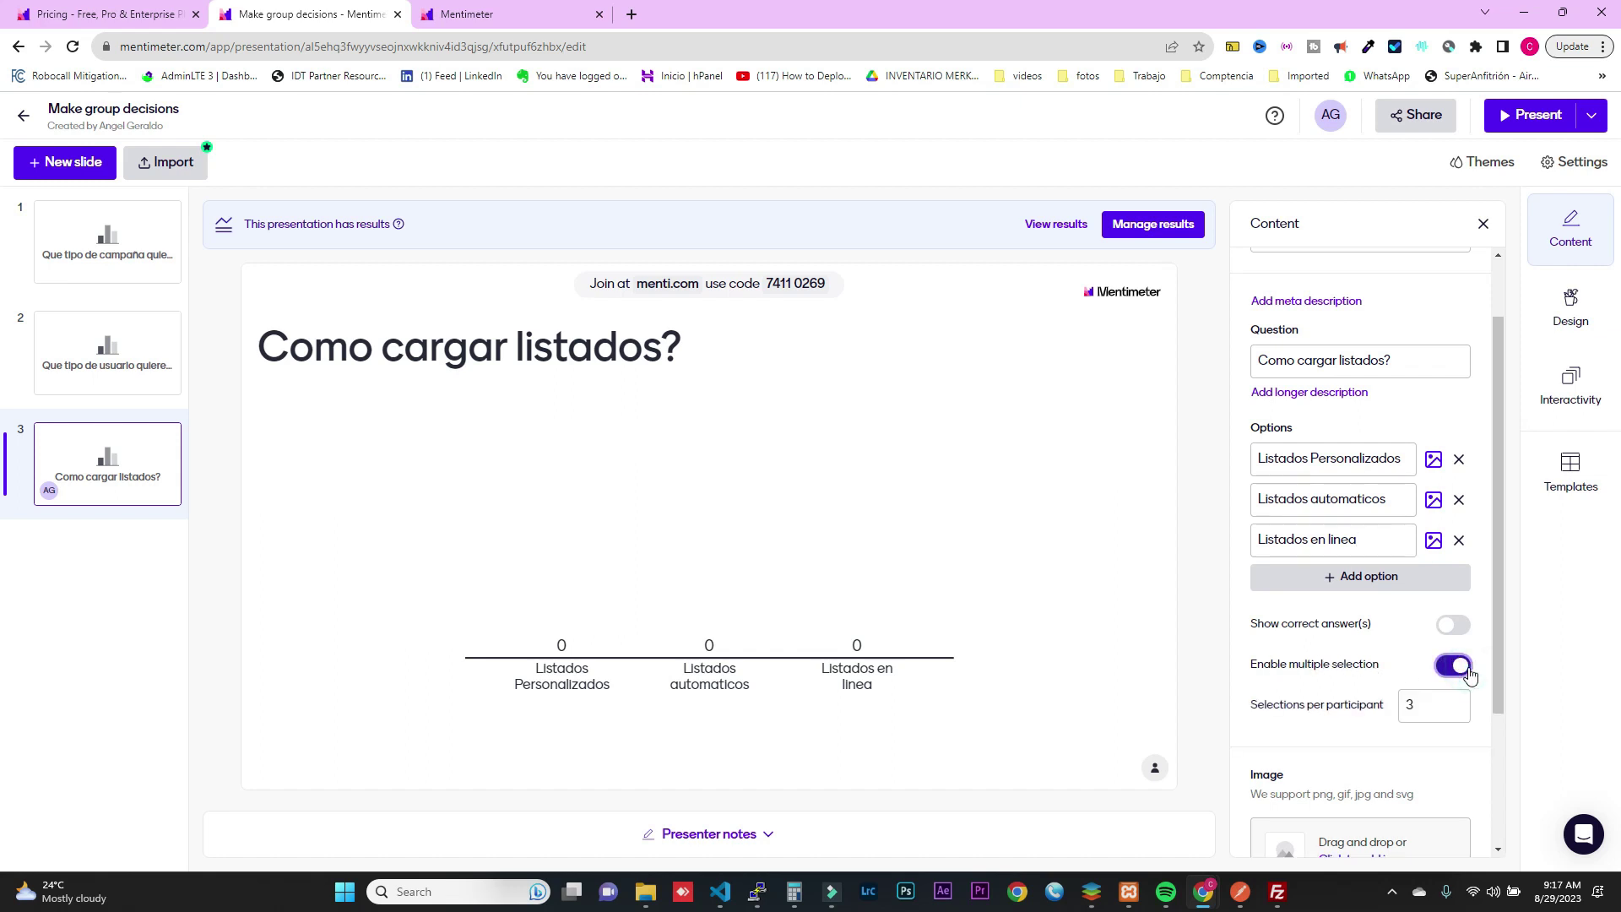
pyautogui.click(1444, 668)
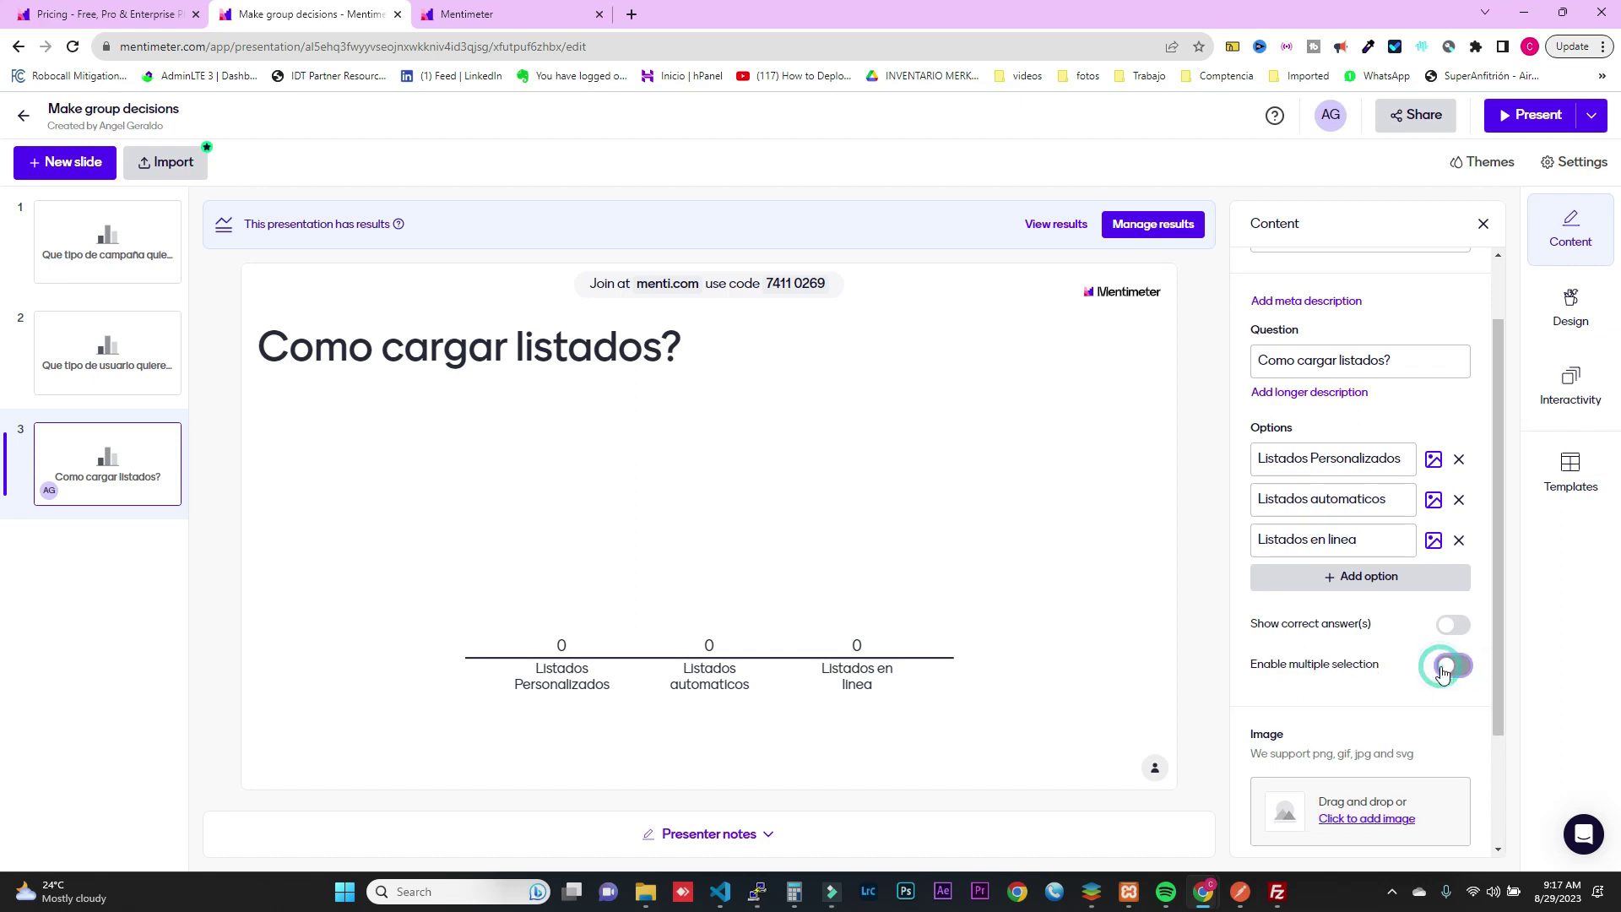
pyautogui.click(1337, 673)
# - Present the poll from the first slide, on campaign types, and advance through the user-type slide to "Como cargar listados?"
pyautogui.click(80, 268)
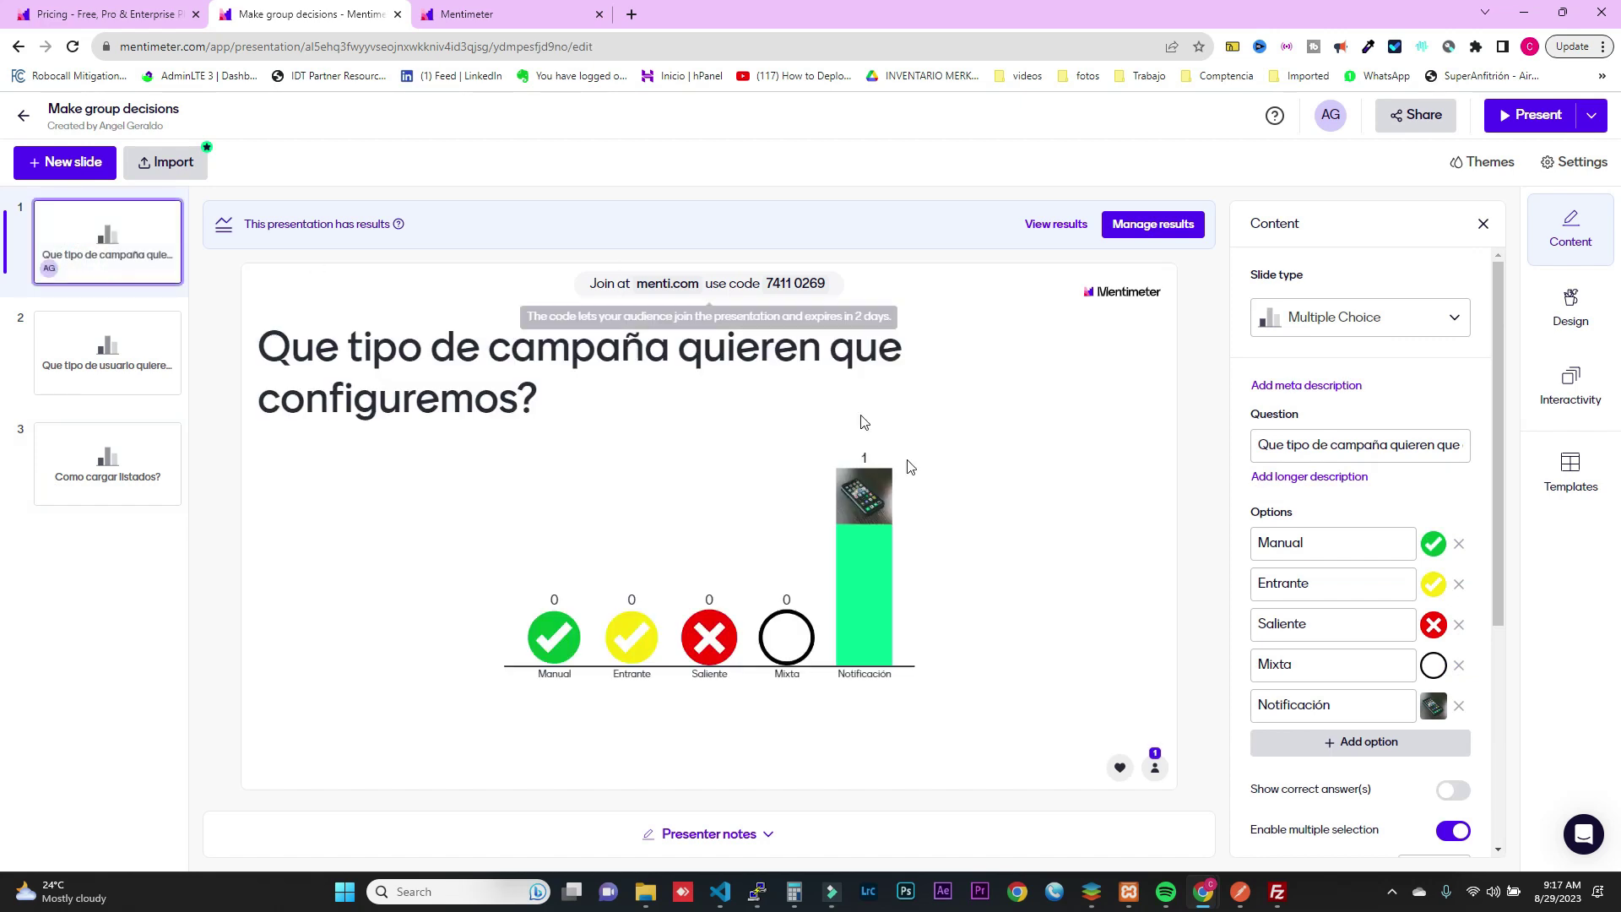
pyautogui.click(1532, 115)
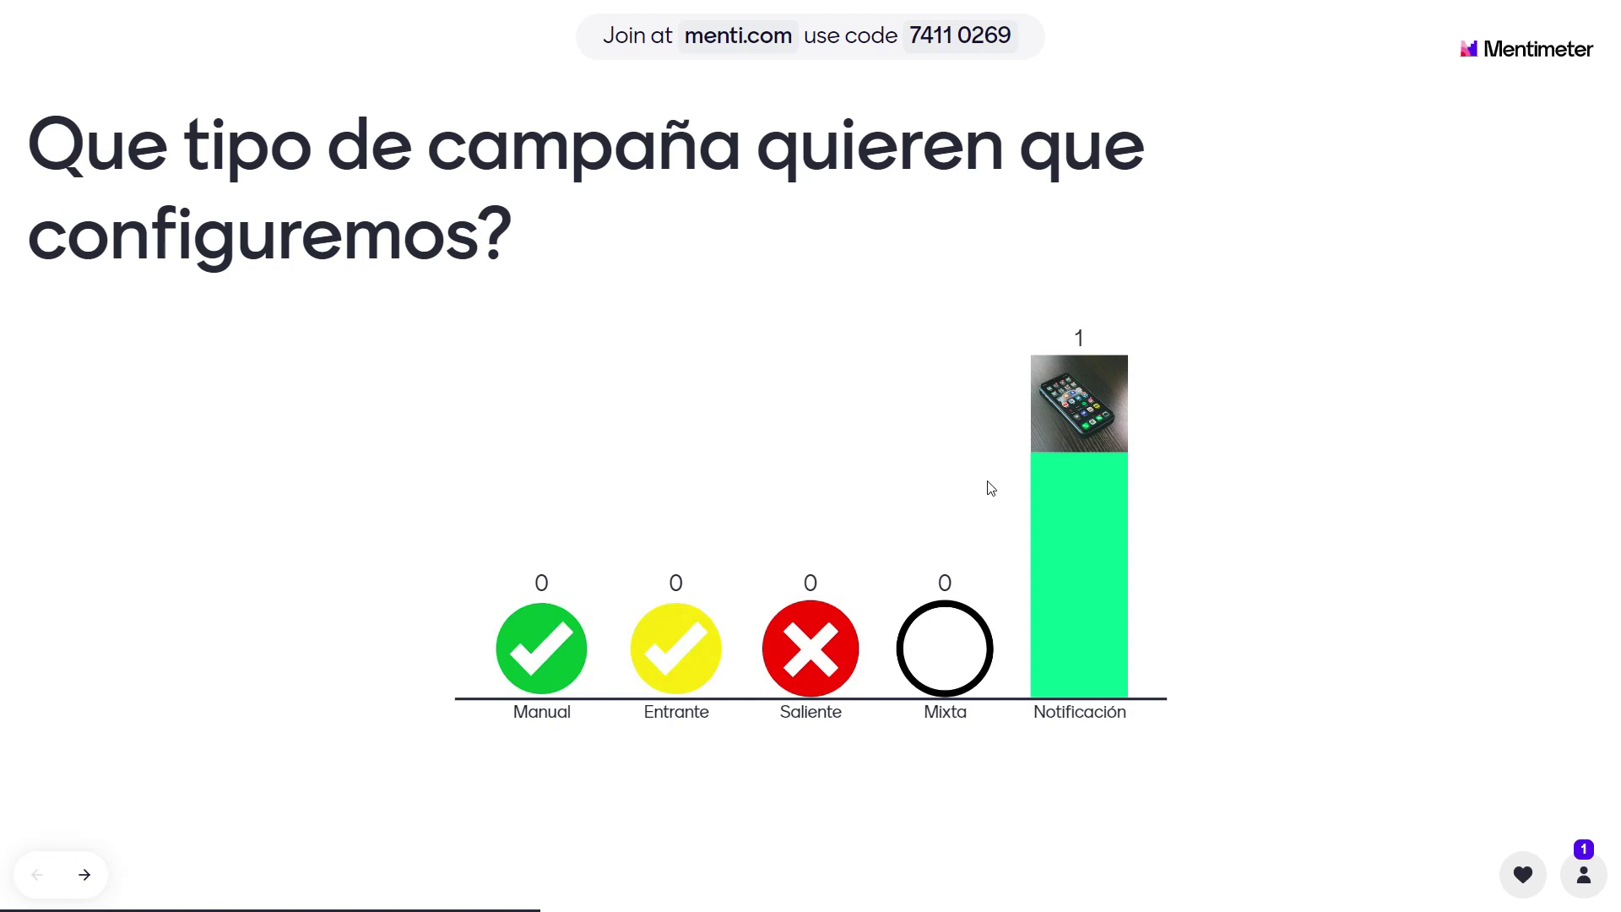
pyautogui.press('Right')
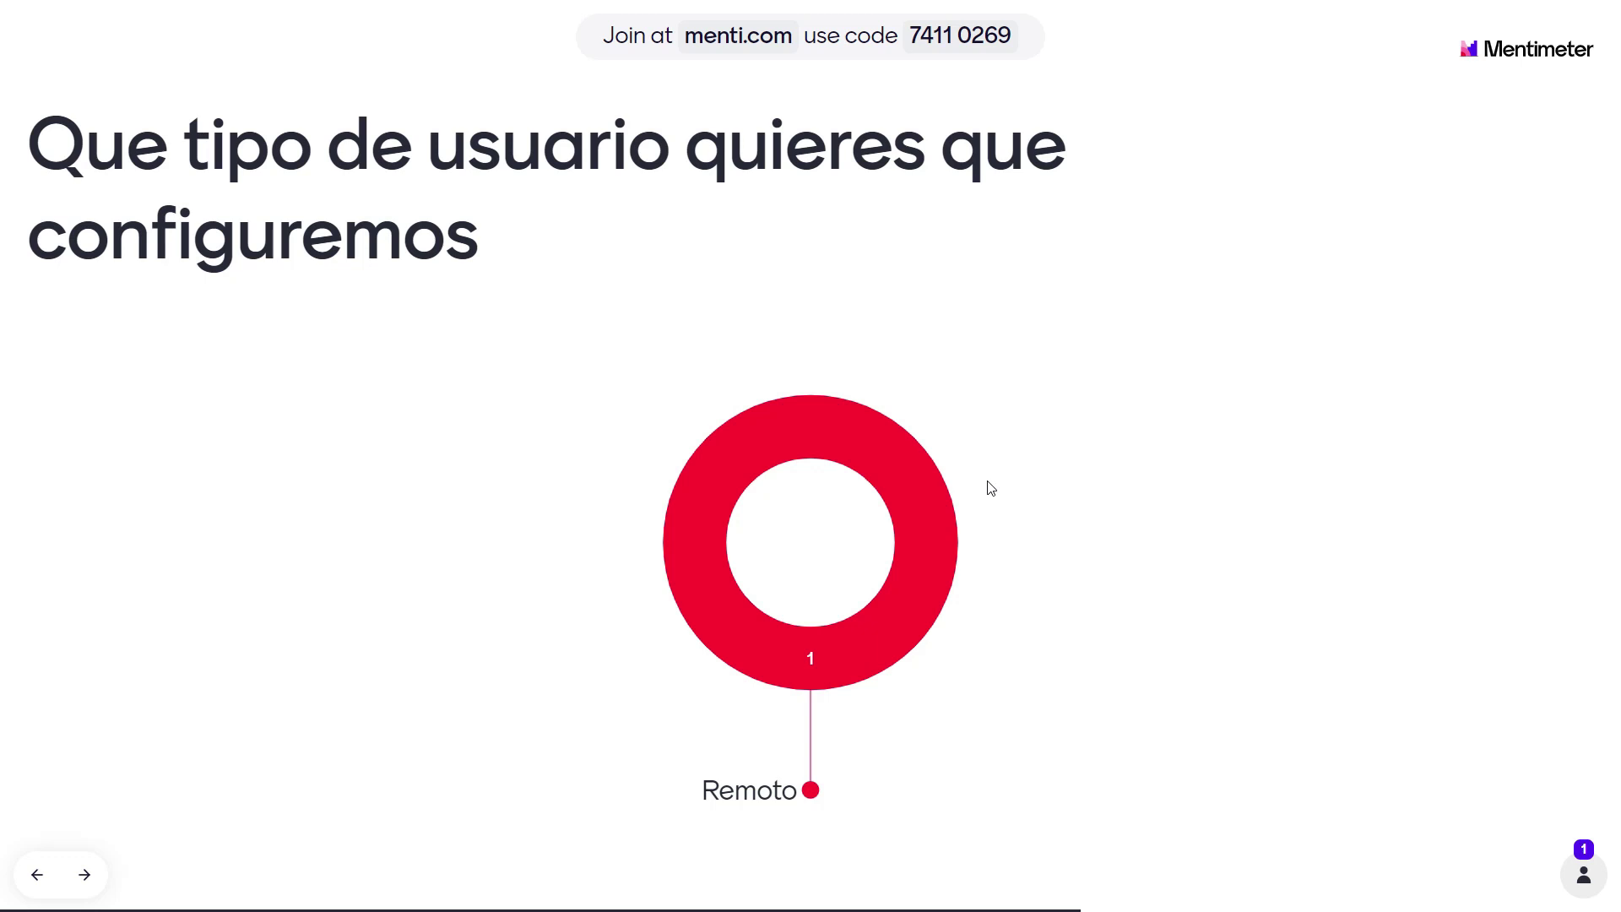
pyautogui.press('Right')
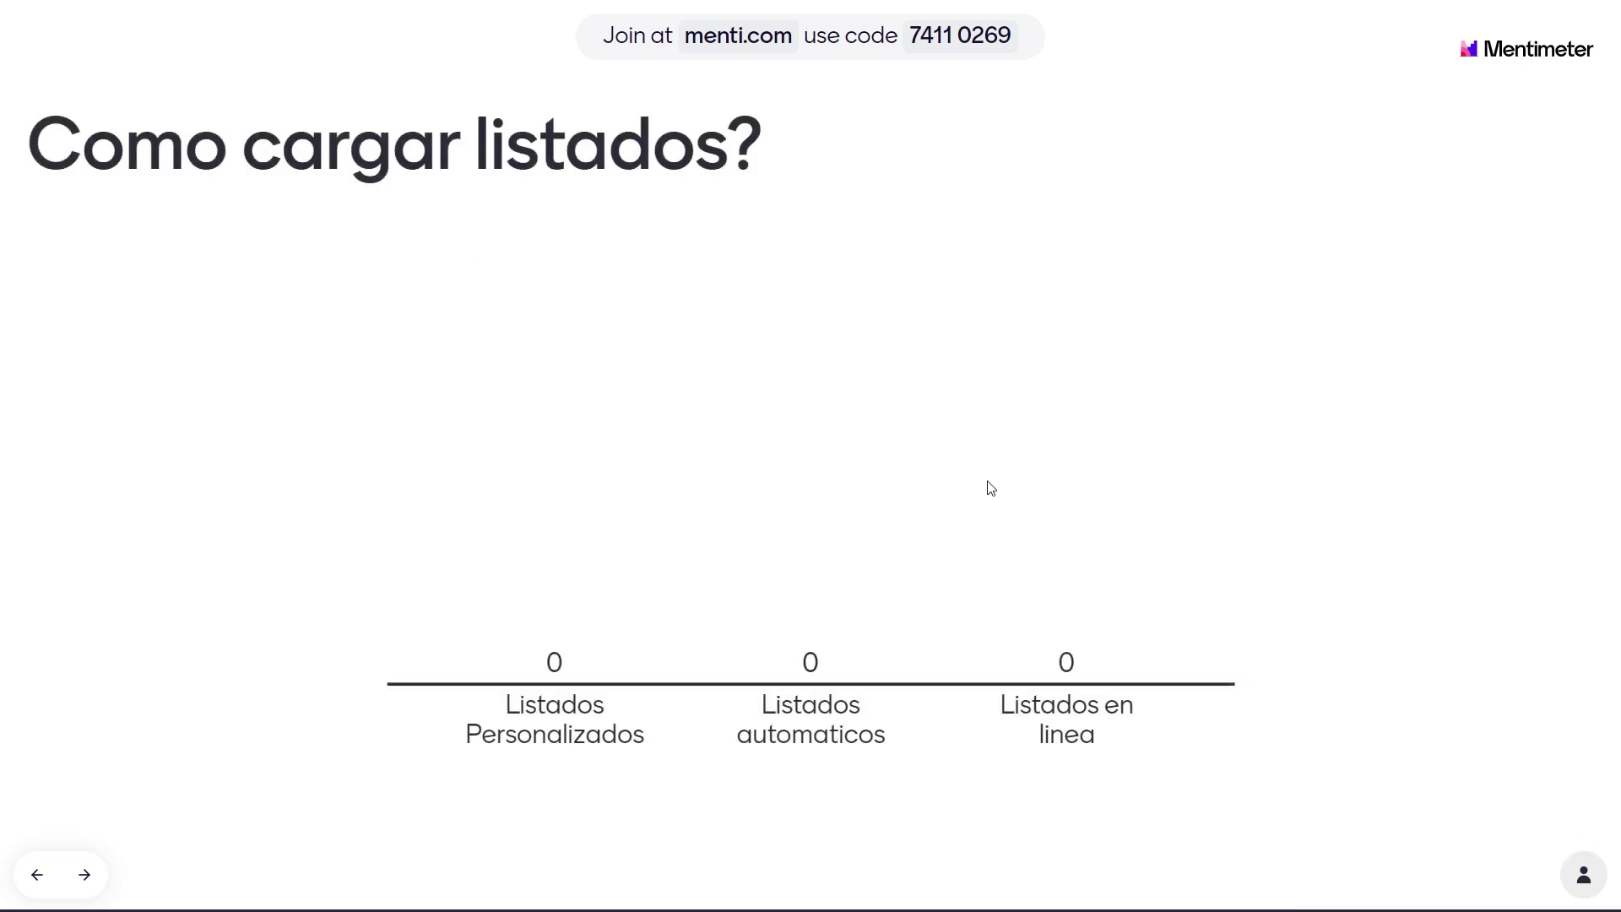